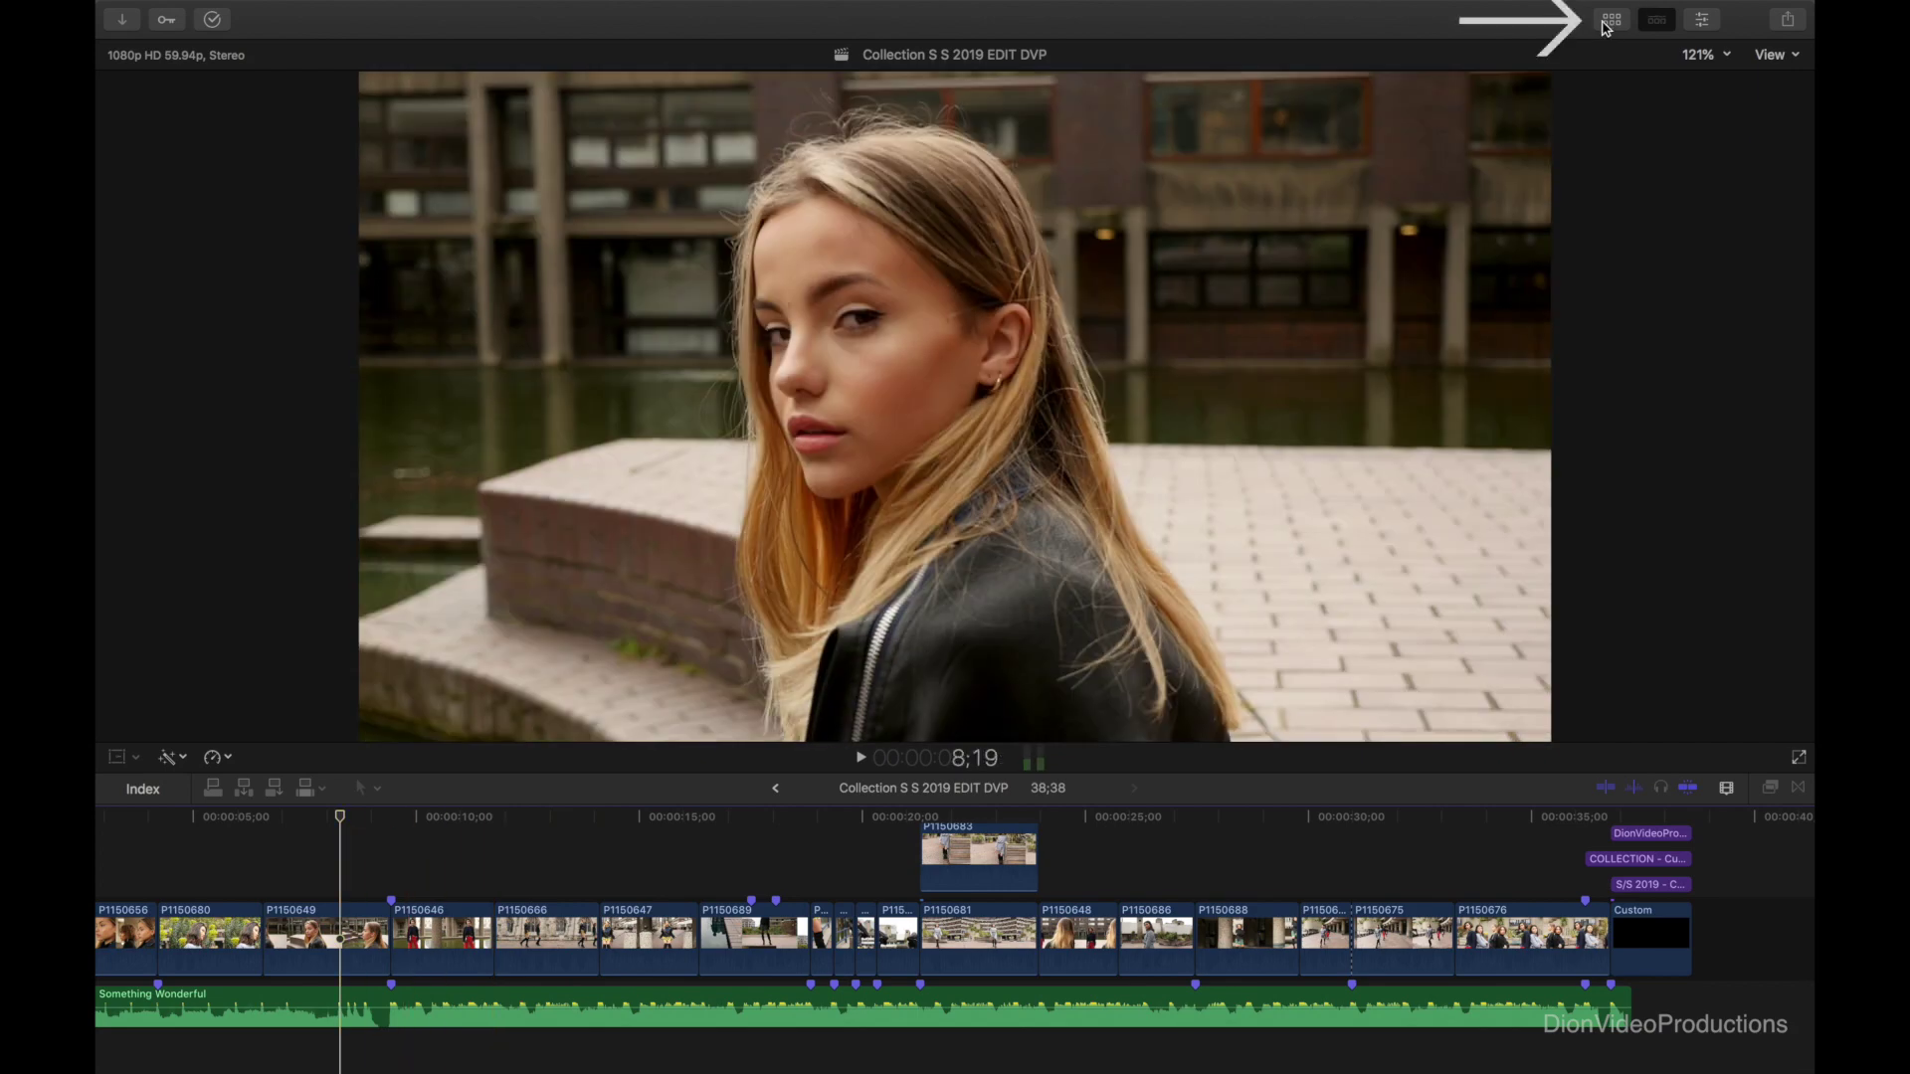
- Create a new project in the Collection S S 2019 event and name it S S 2019 IG Story
click(1609, 24)
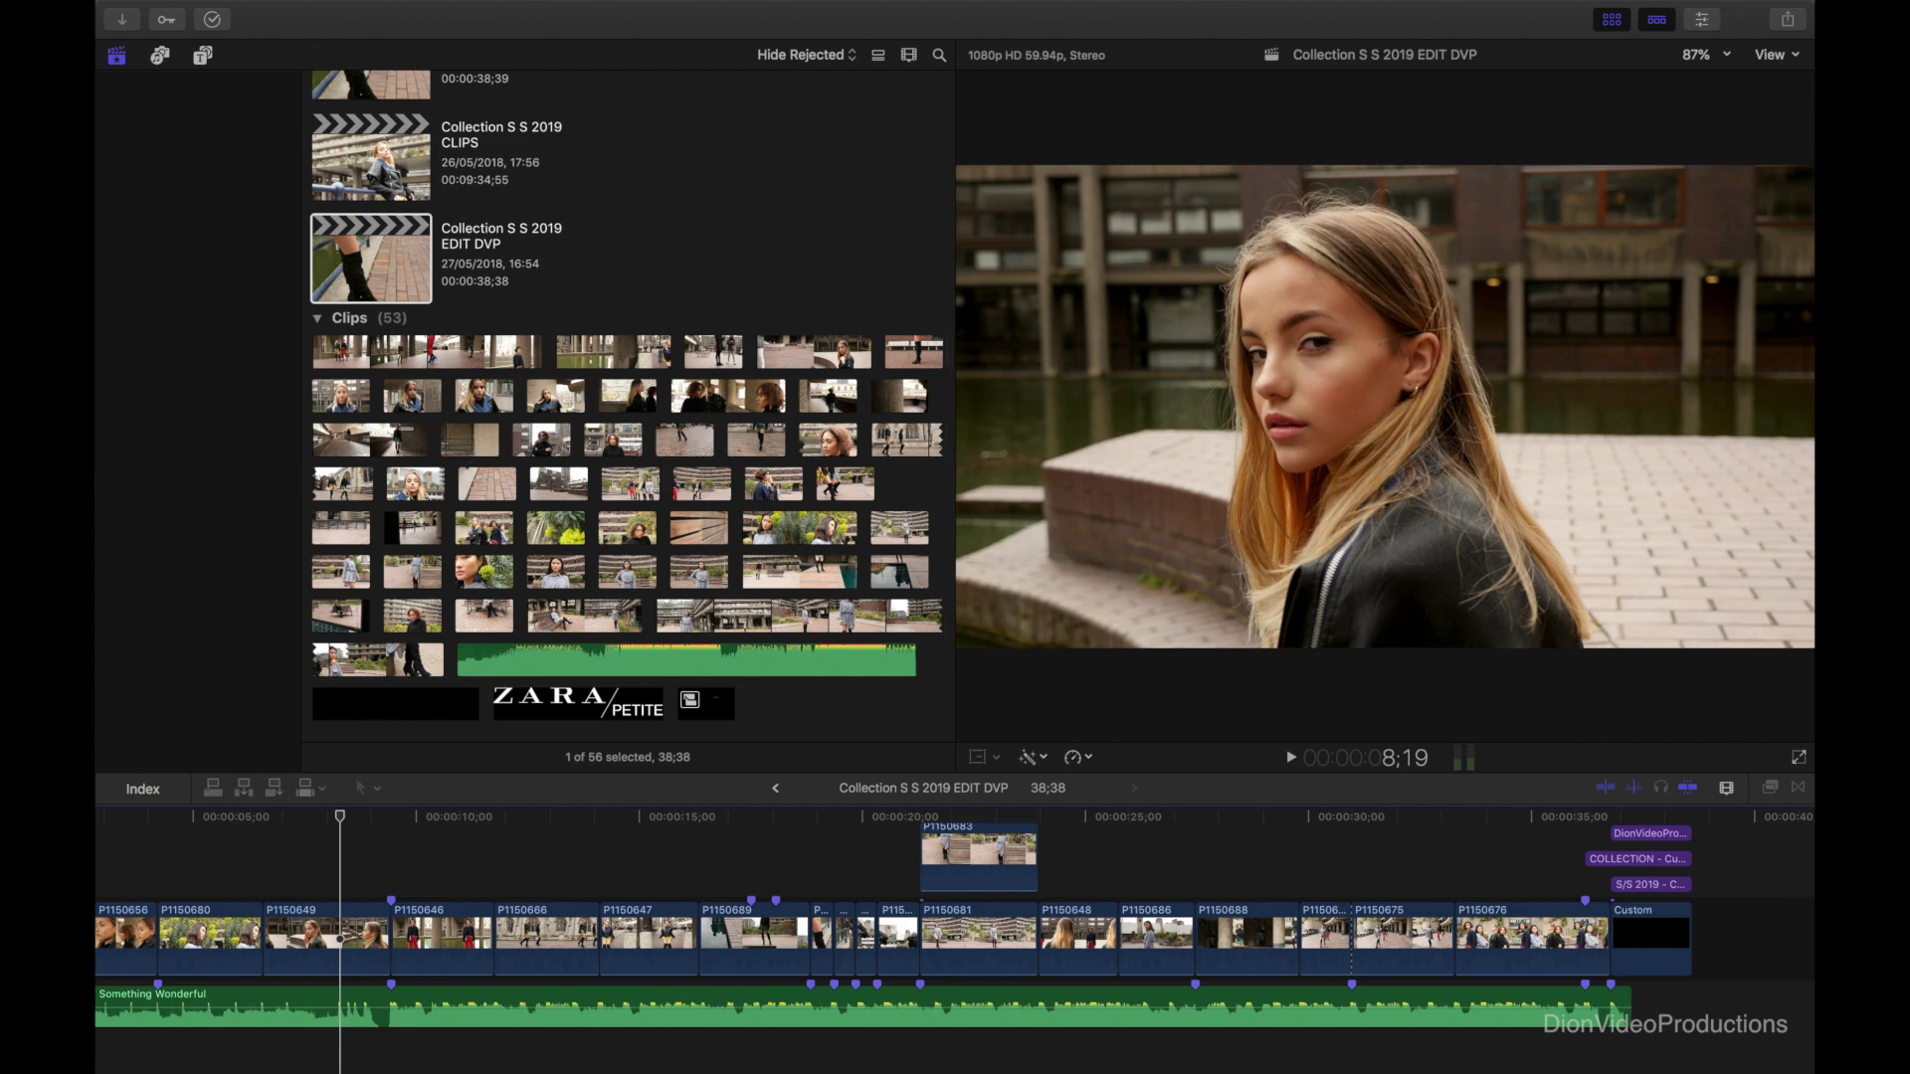
right_click(301, 482)
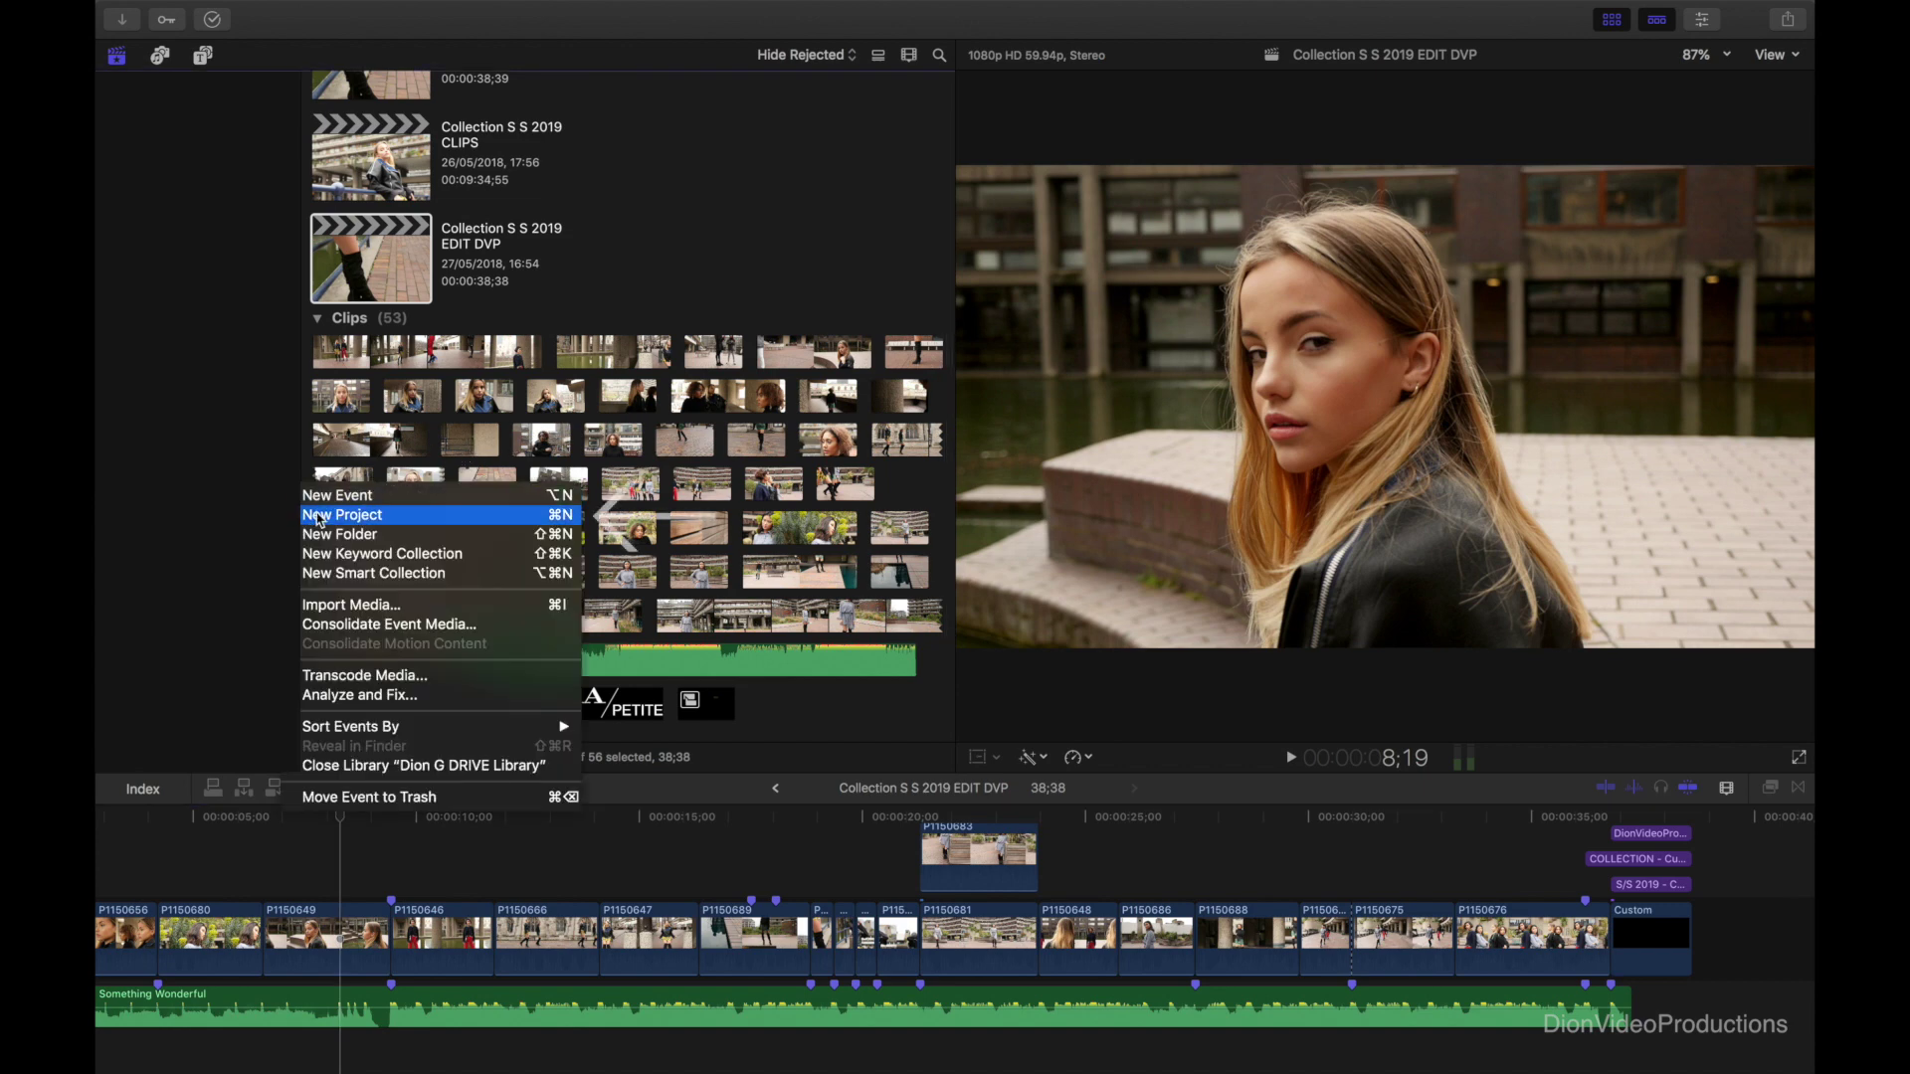
click(317, 513)
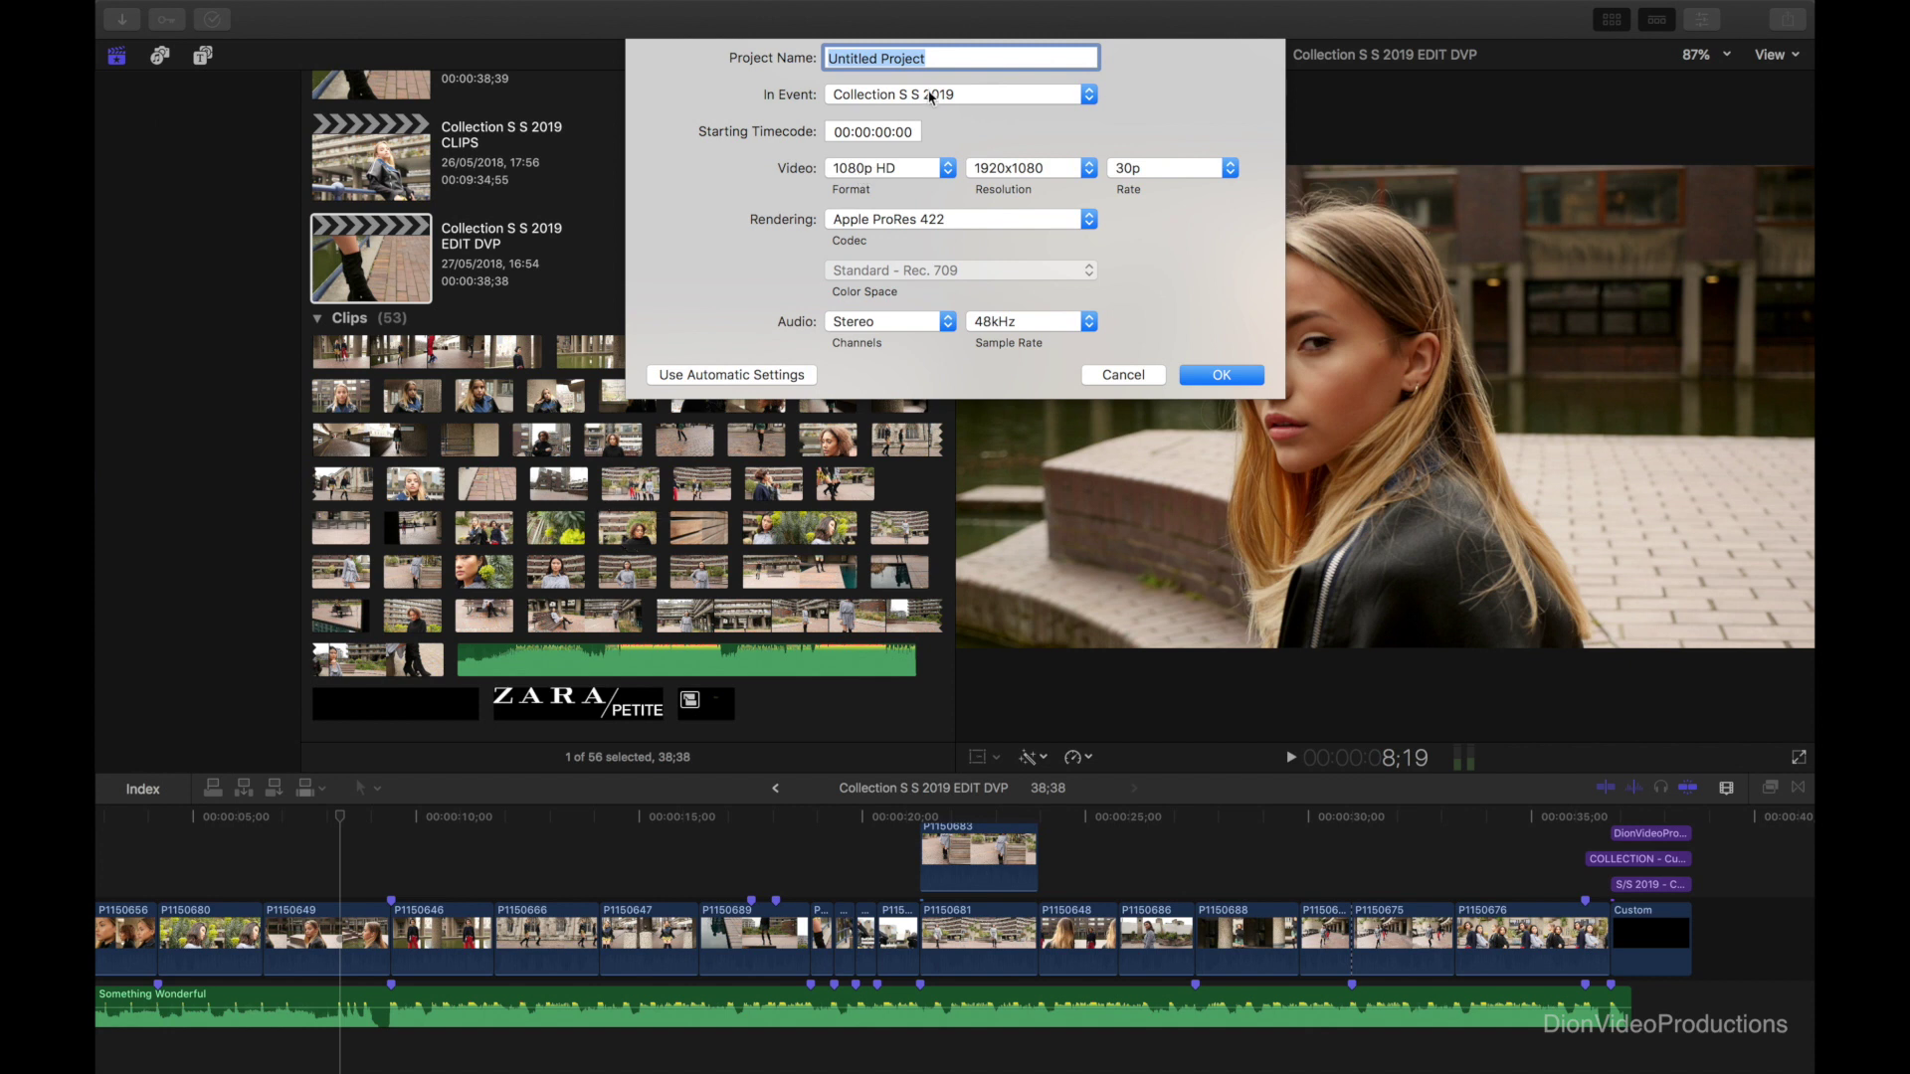
key(BackSpace)
text(S S 2)
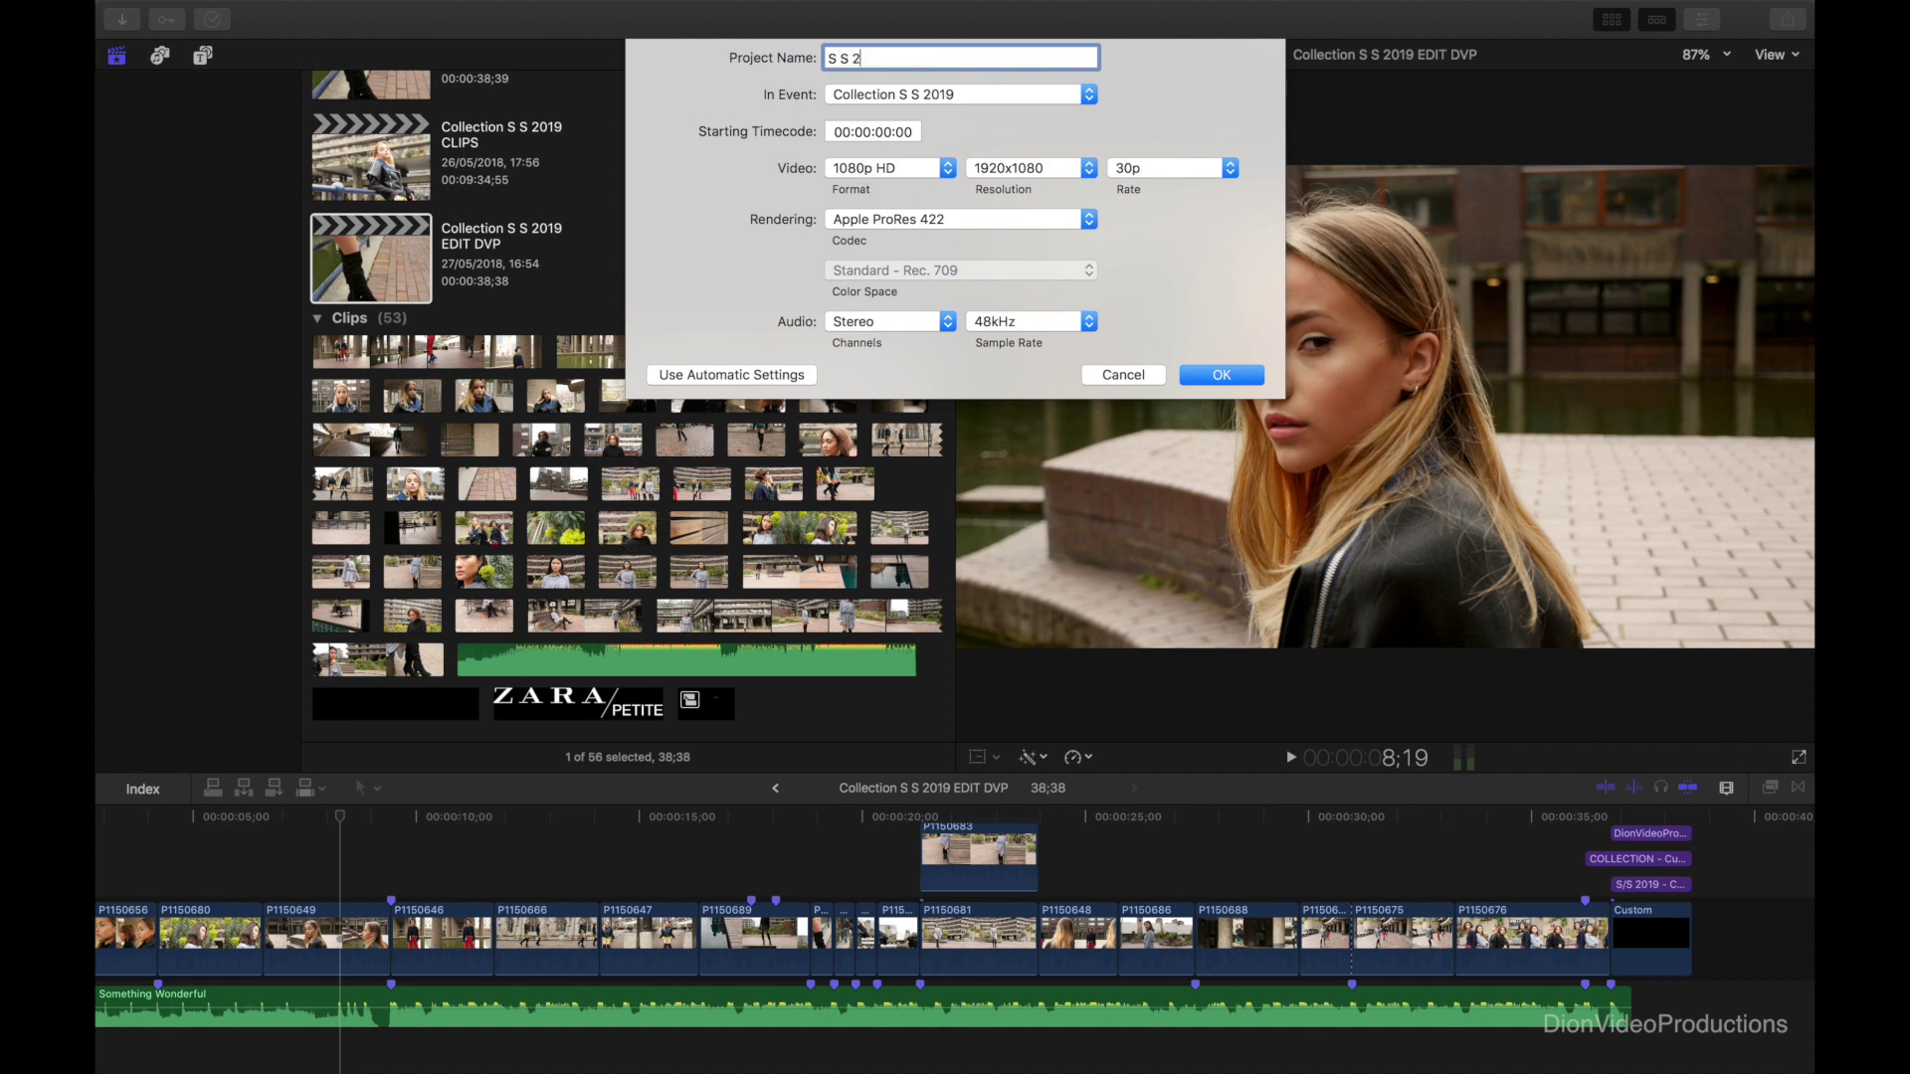
text(019 IG Sotry)
key(BackSpace)
text(tory)
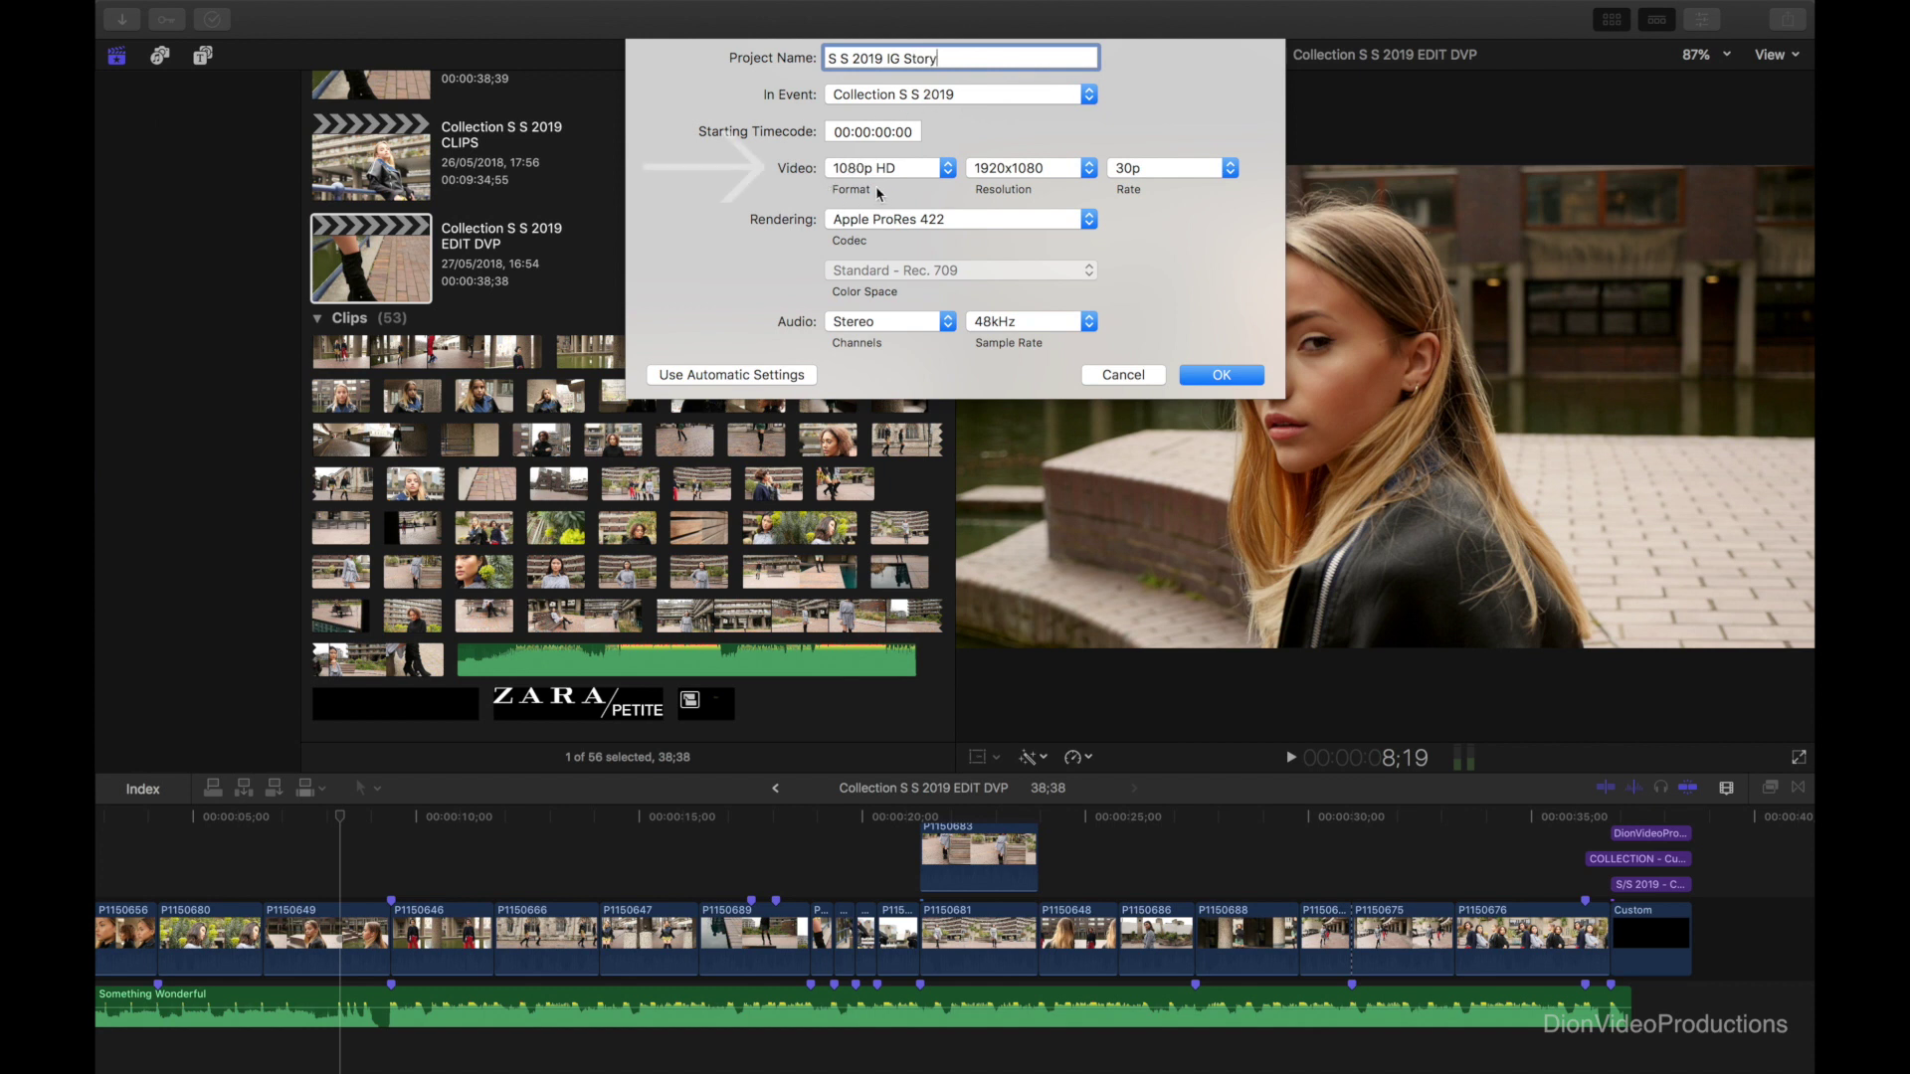
- Give the new project a custom video format of 1080 x 1920 at 60p and create it
click(925, 172)
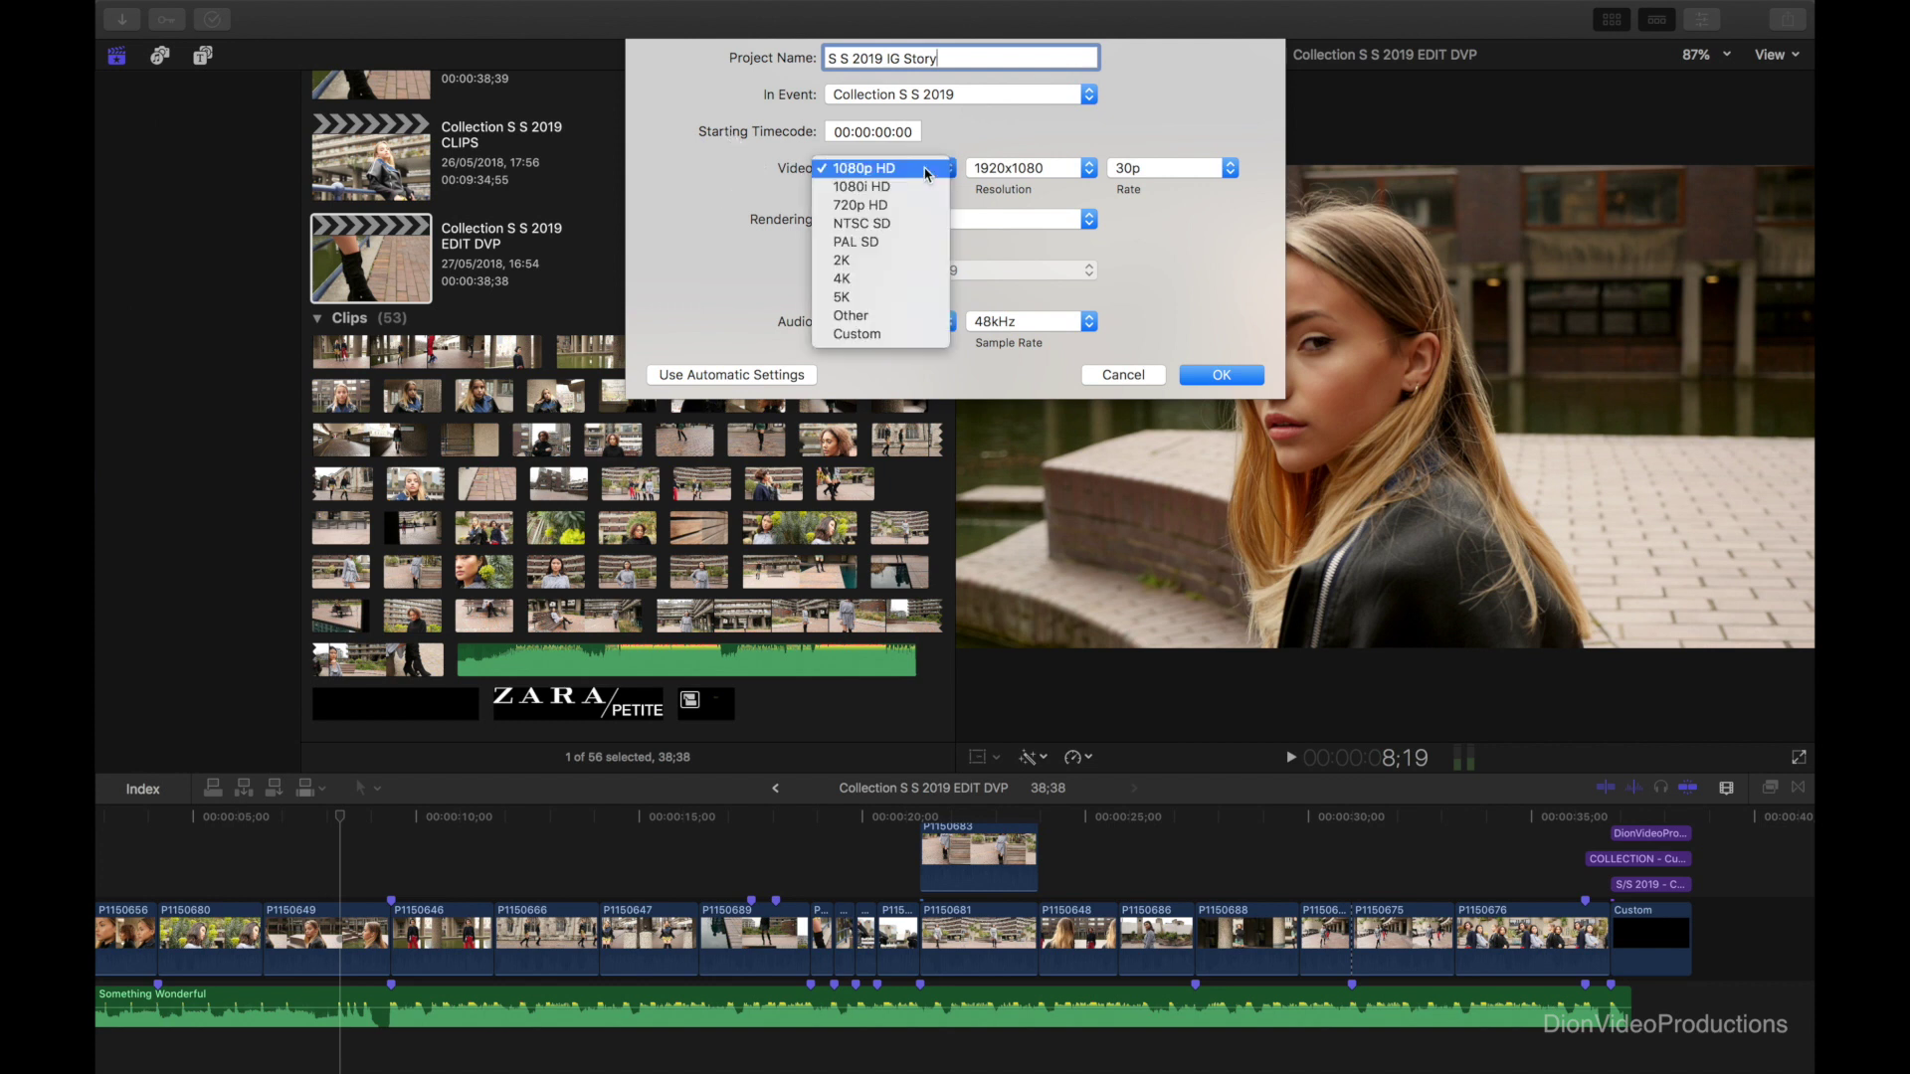
click(917, 334)
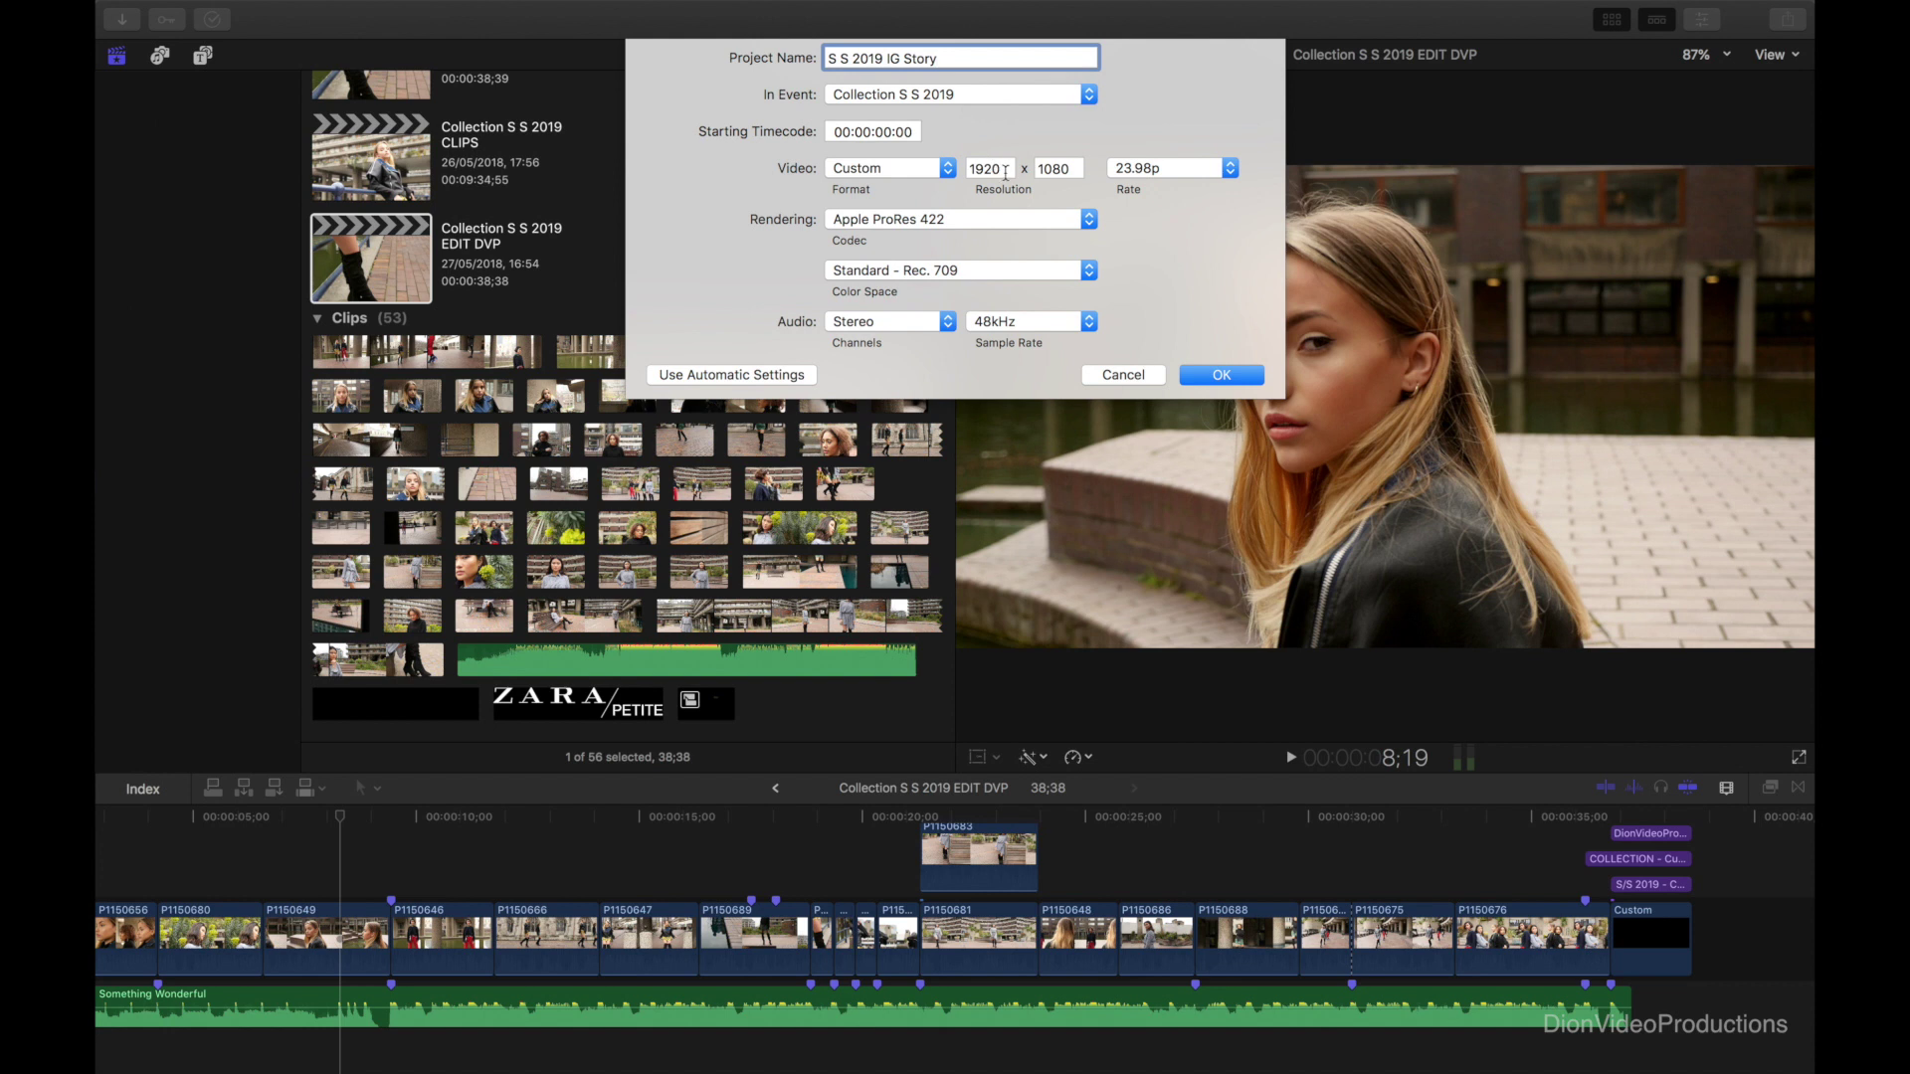
double_click(1005, 171)
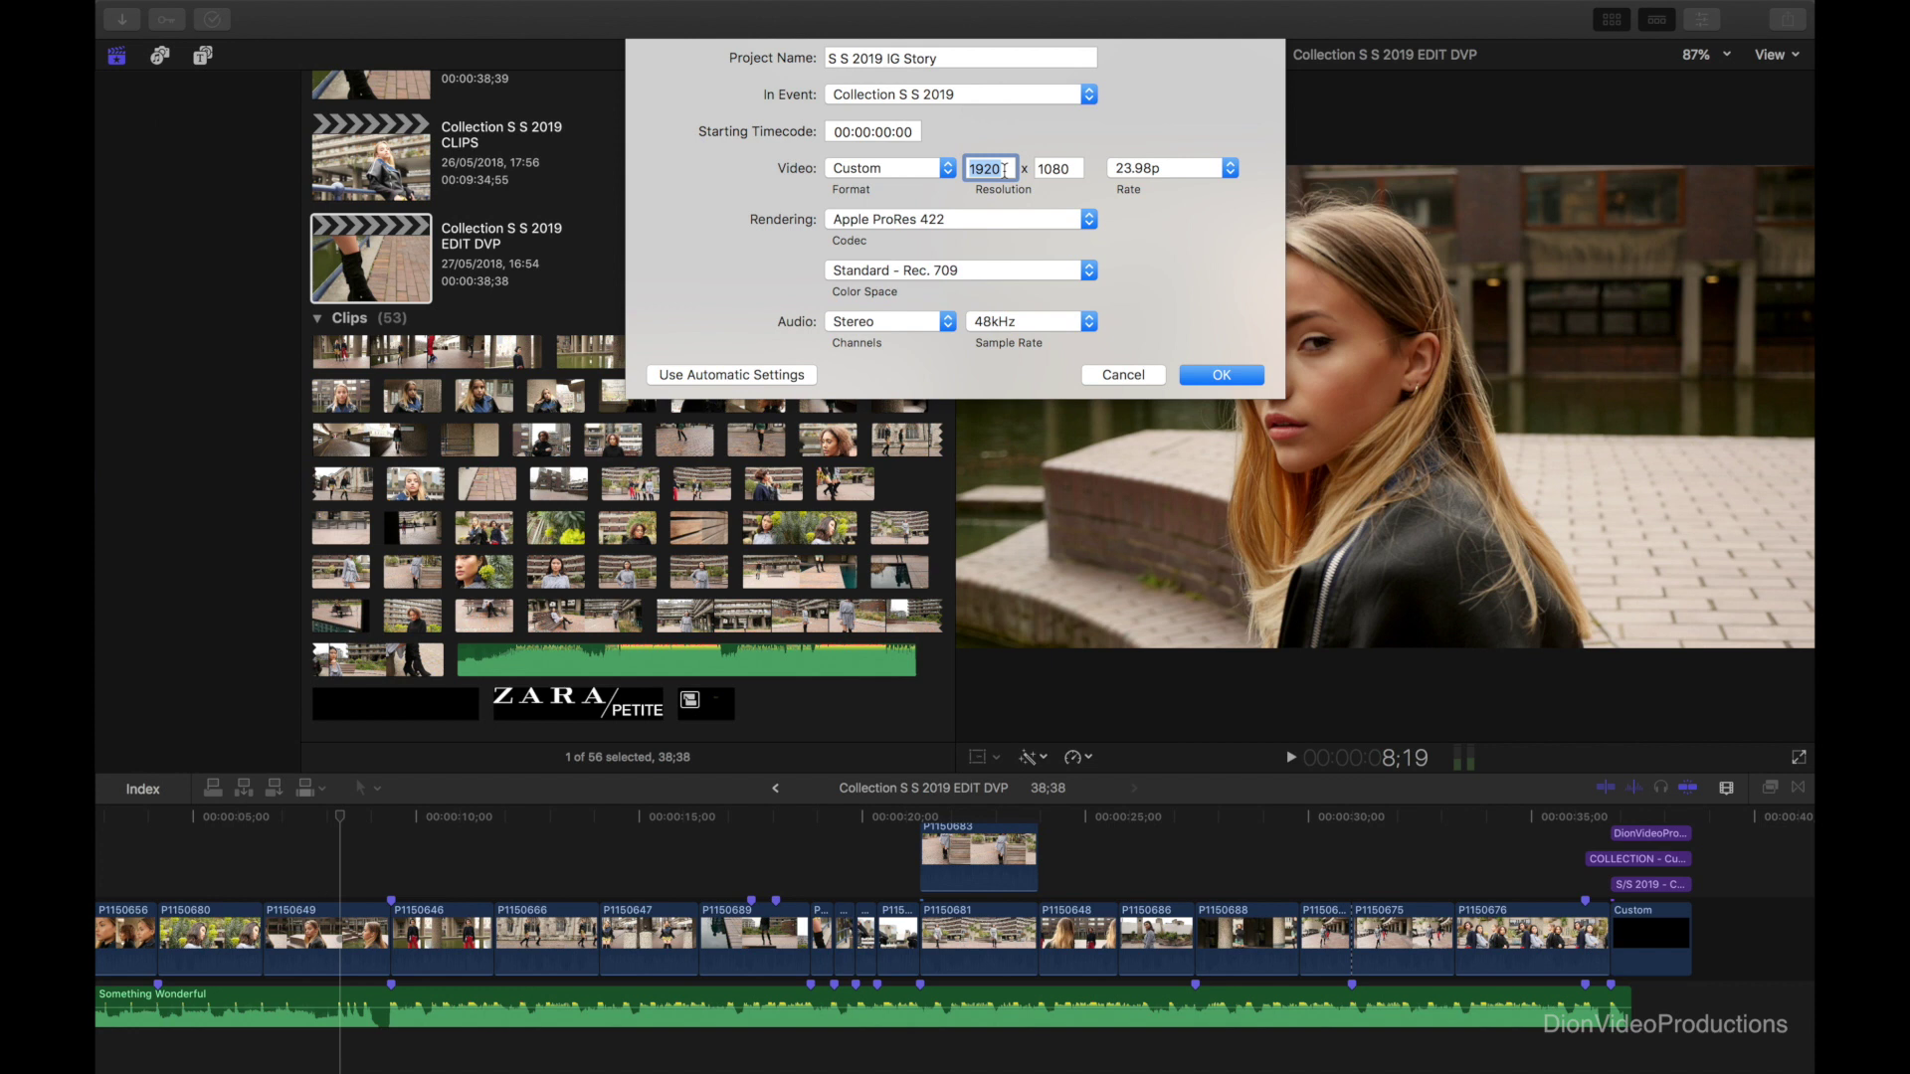
text(1080)
key(Tab)
text(1920)
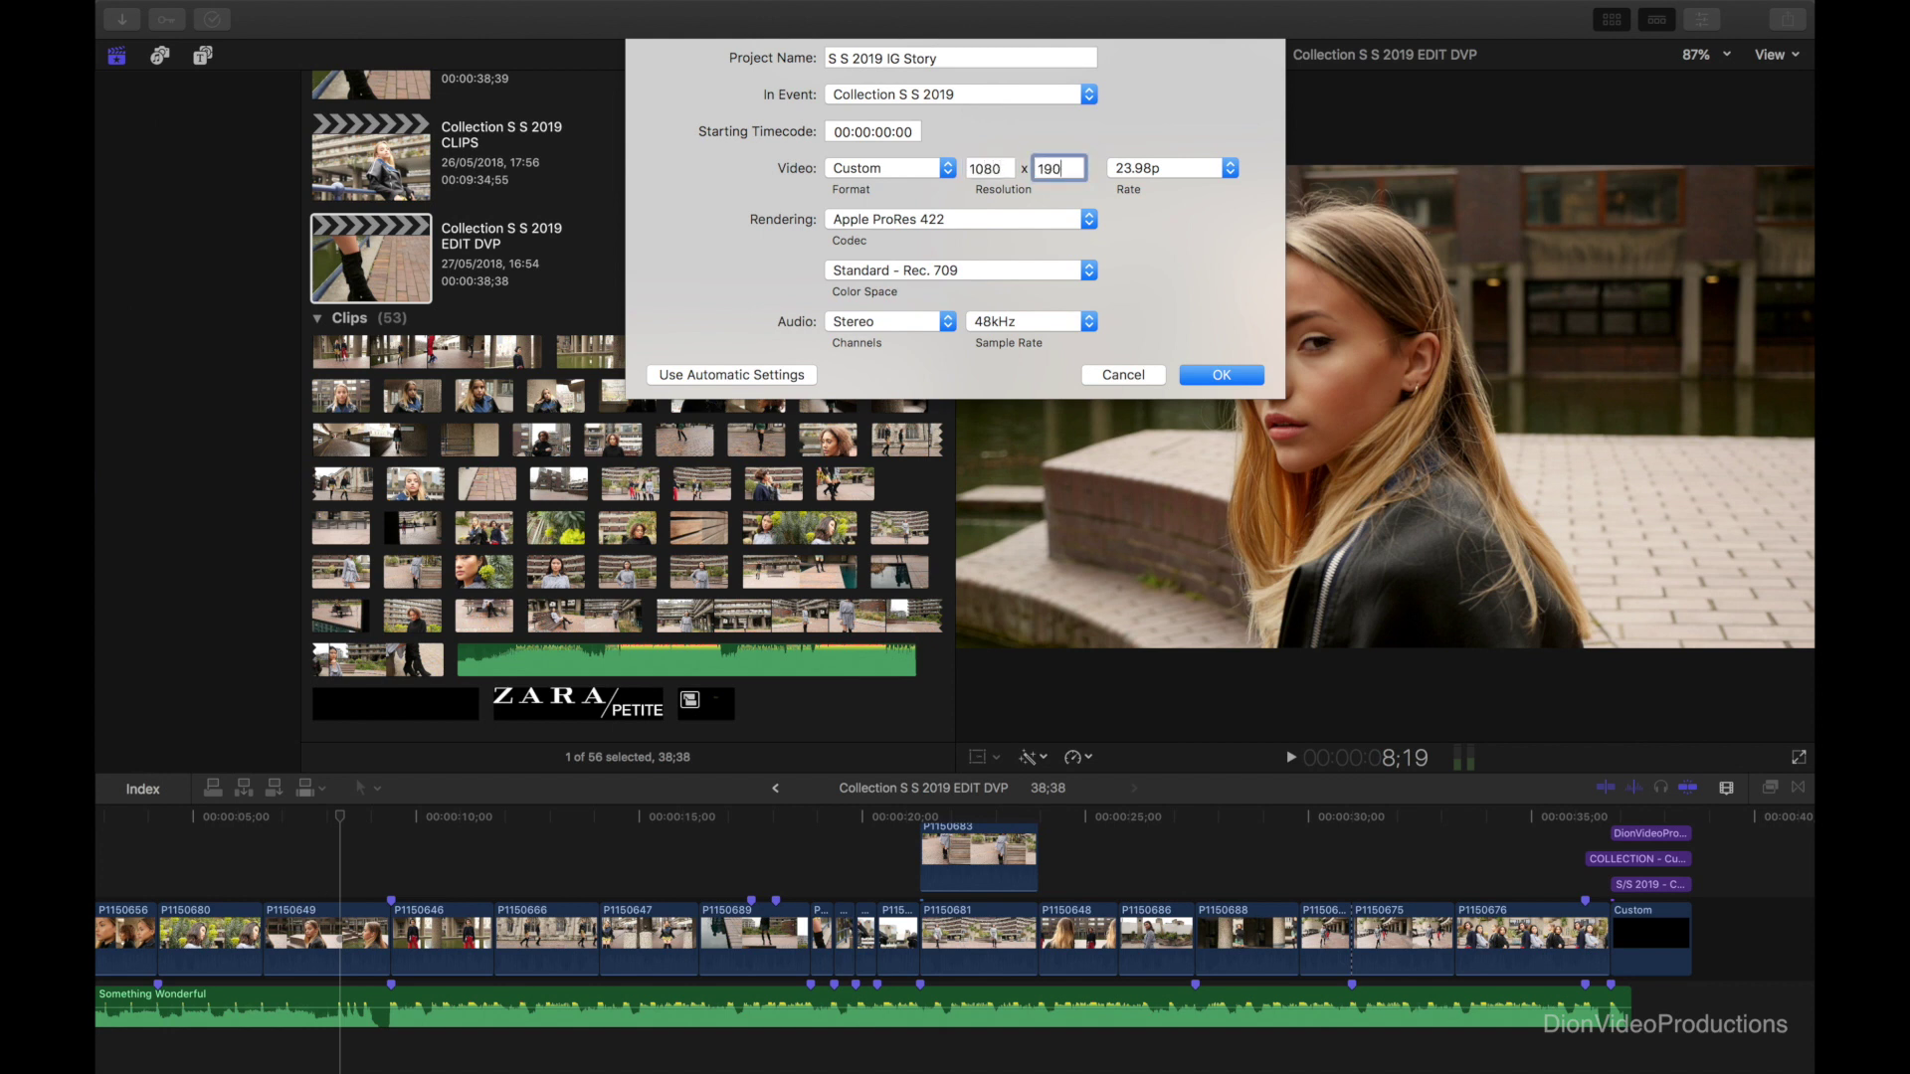
click(1150, 169)
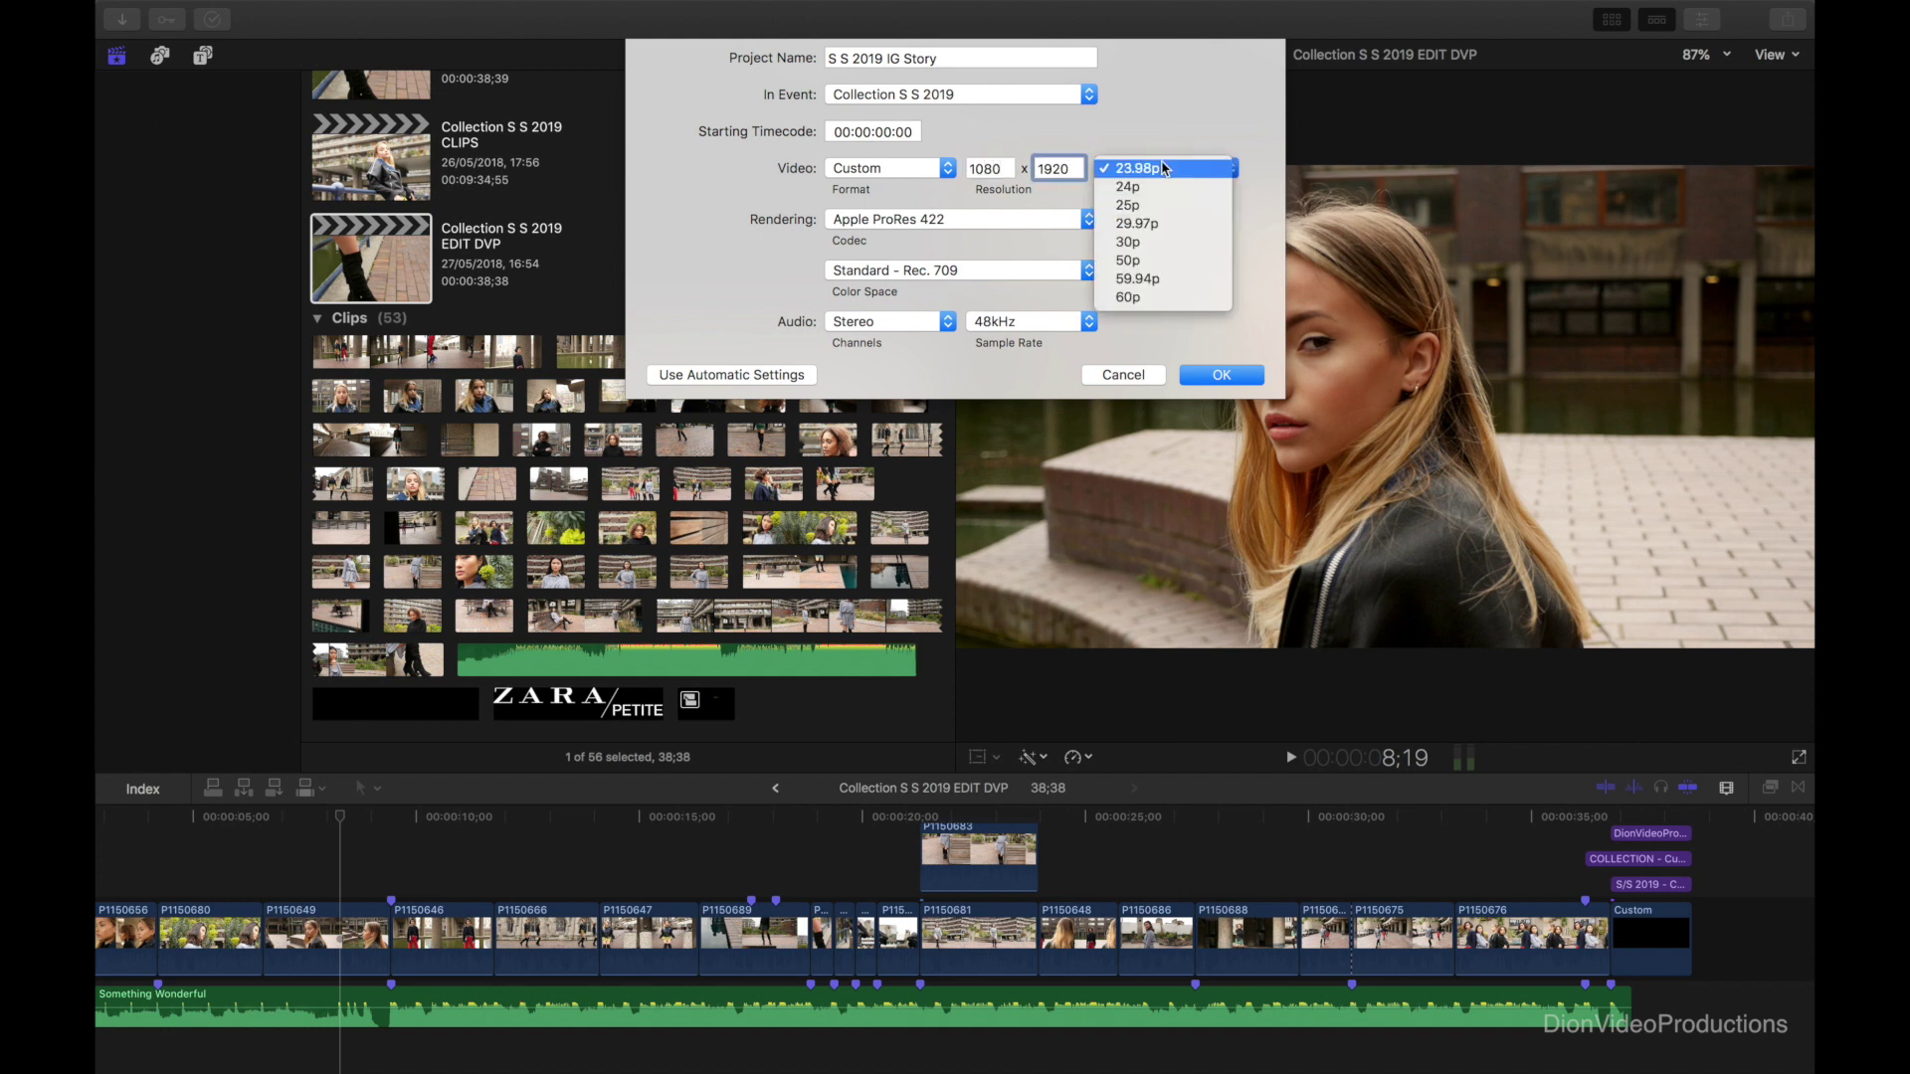
click(1168, 298)
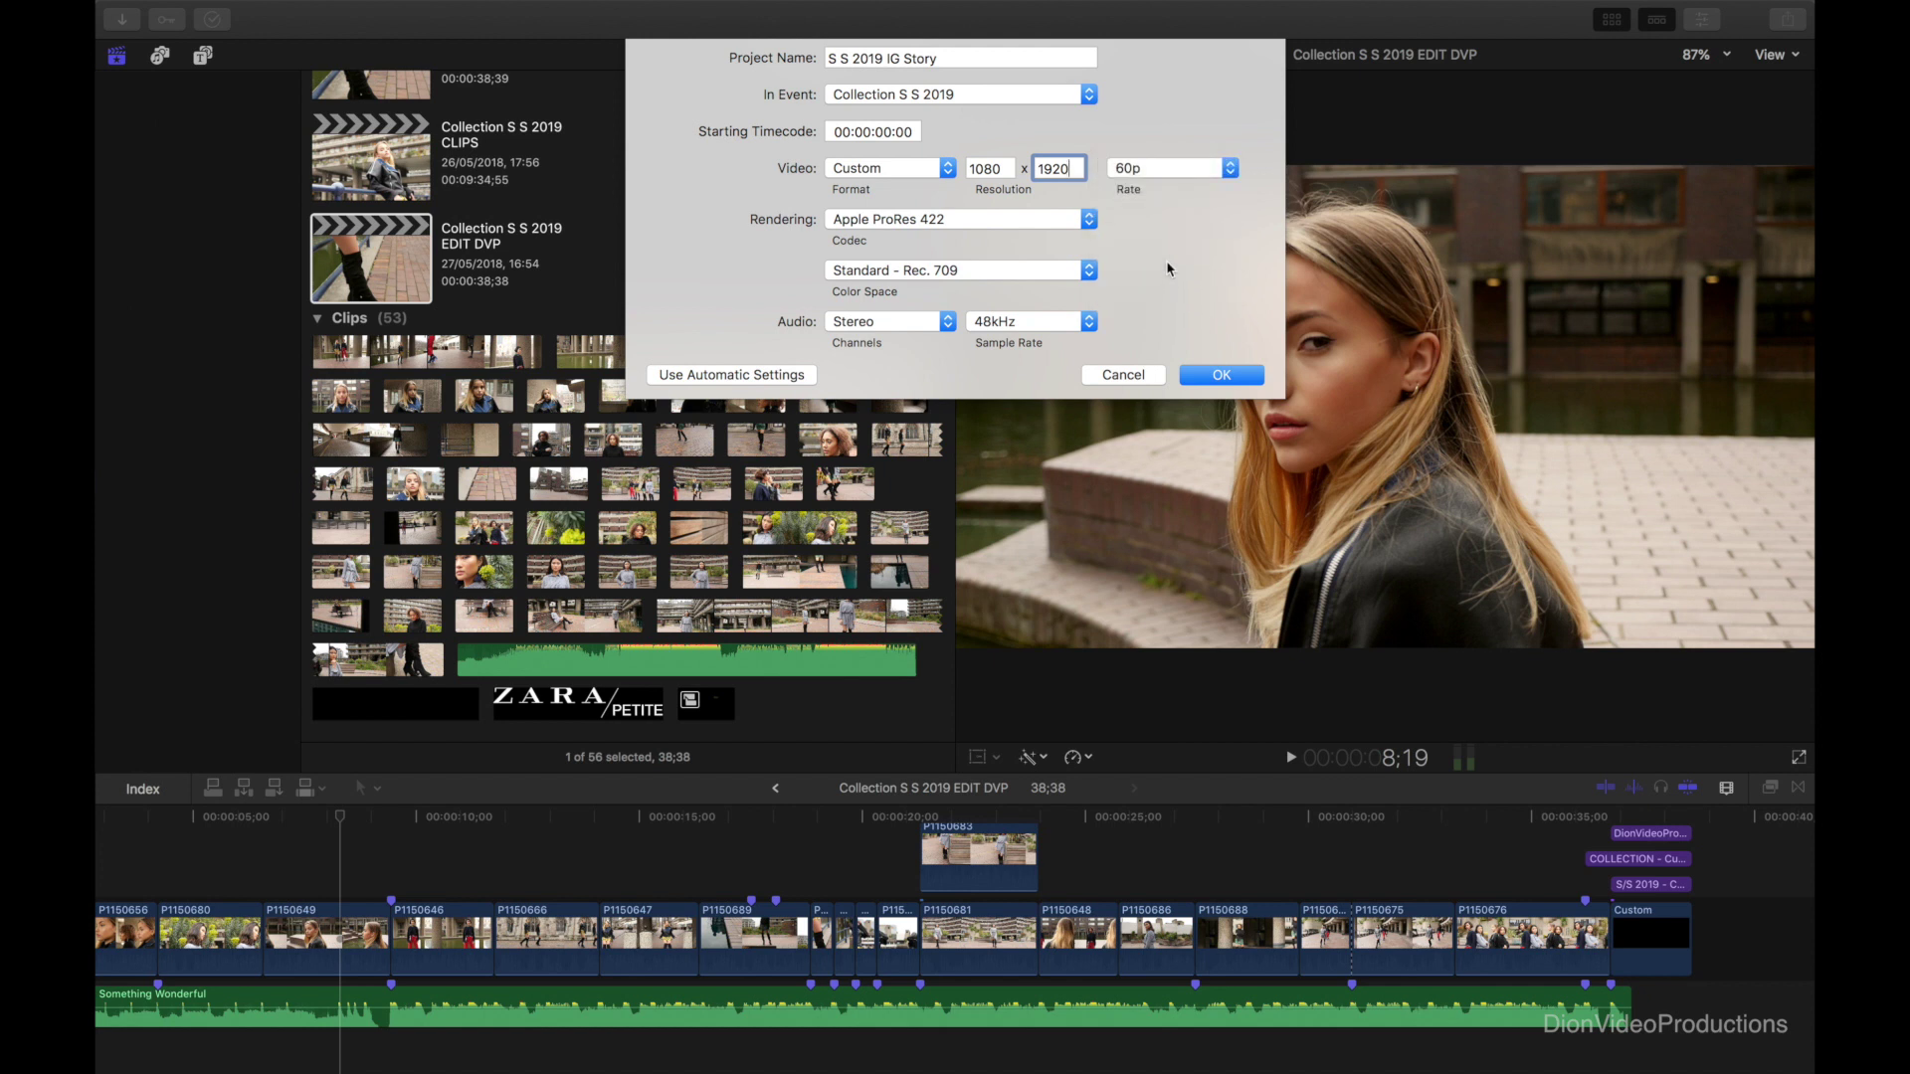
click(1224, 375)
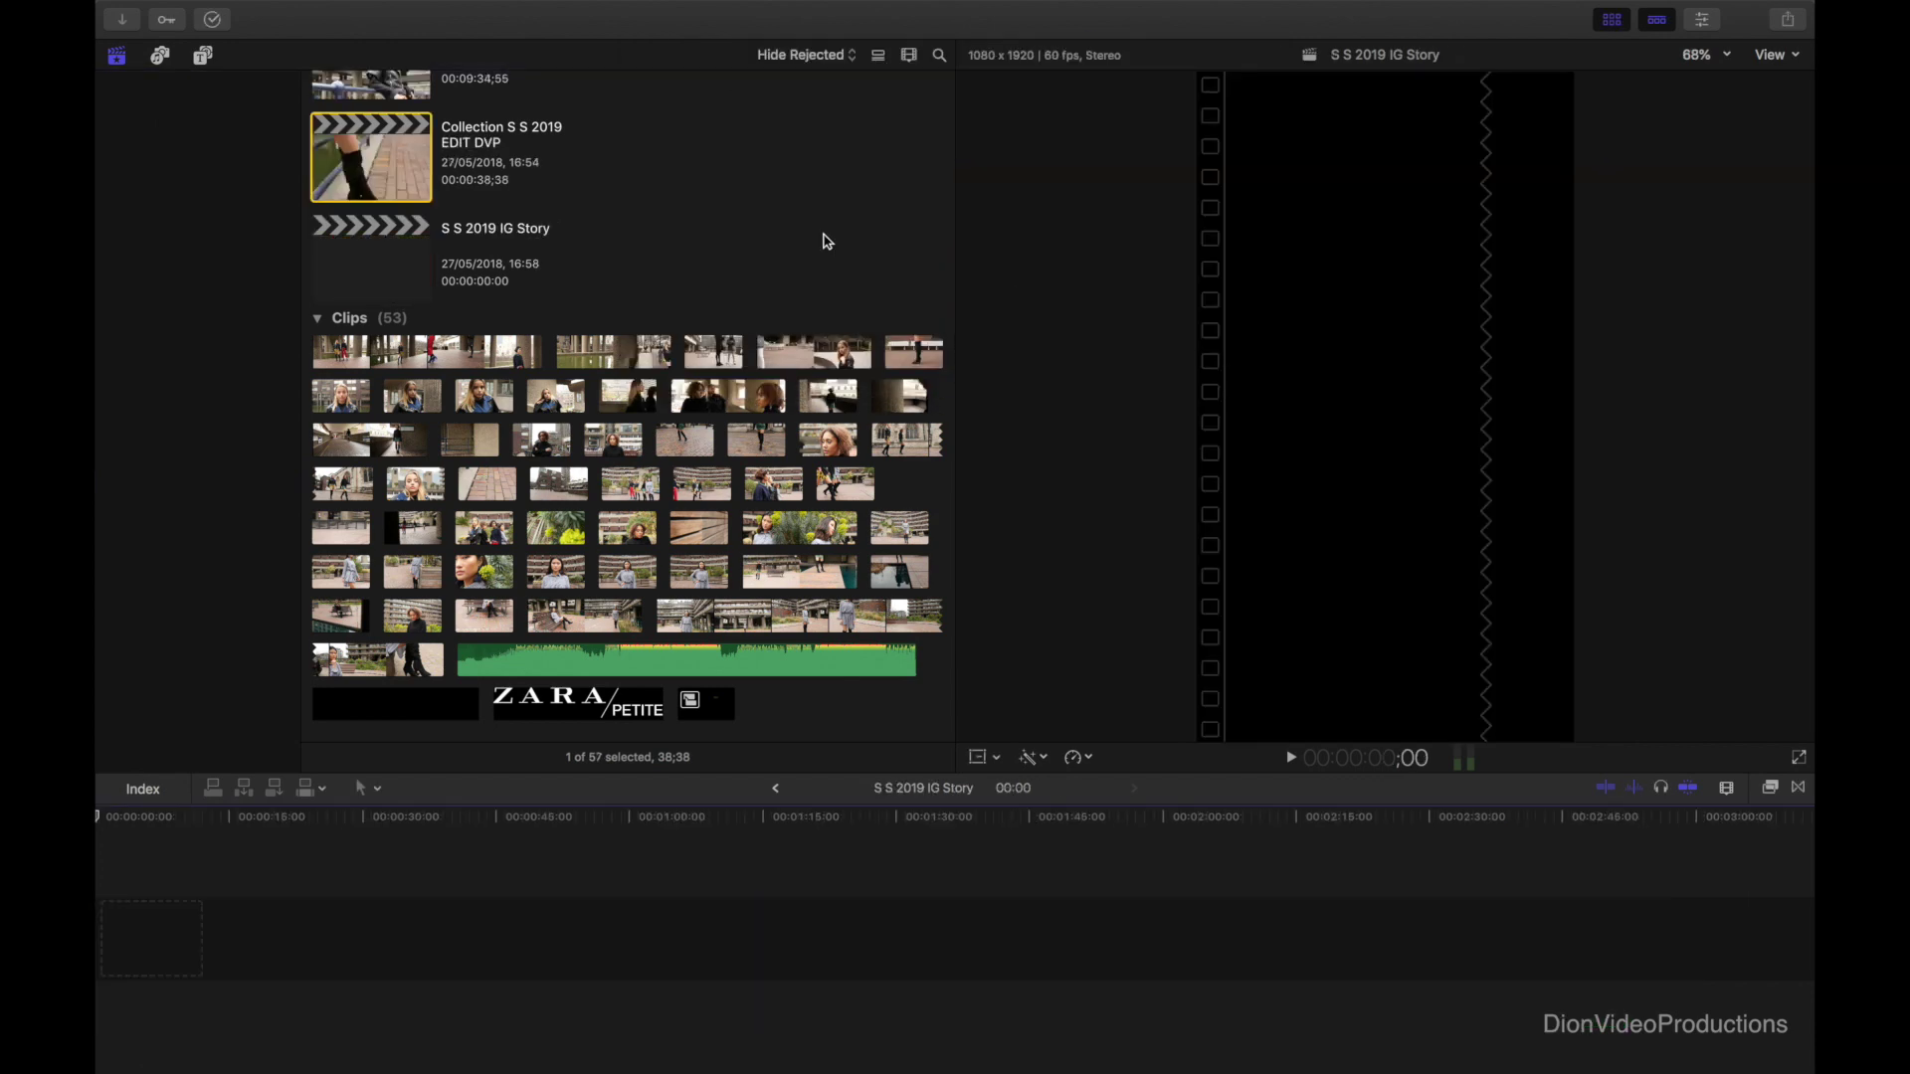
- Copy all timeline content of Collection S S 2019 EDIT DVP into the S S 2019 IG Story project and hide the browser
double_click(365, 174)
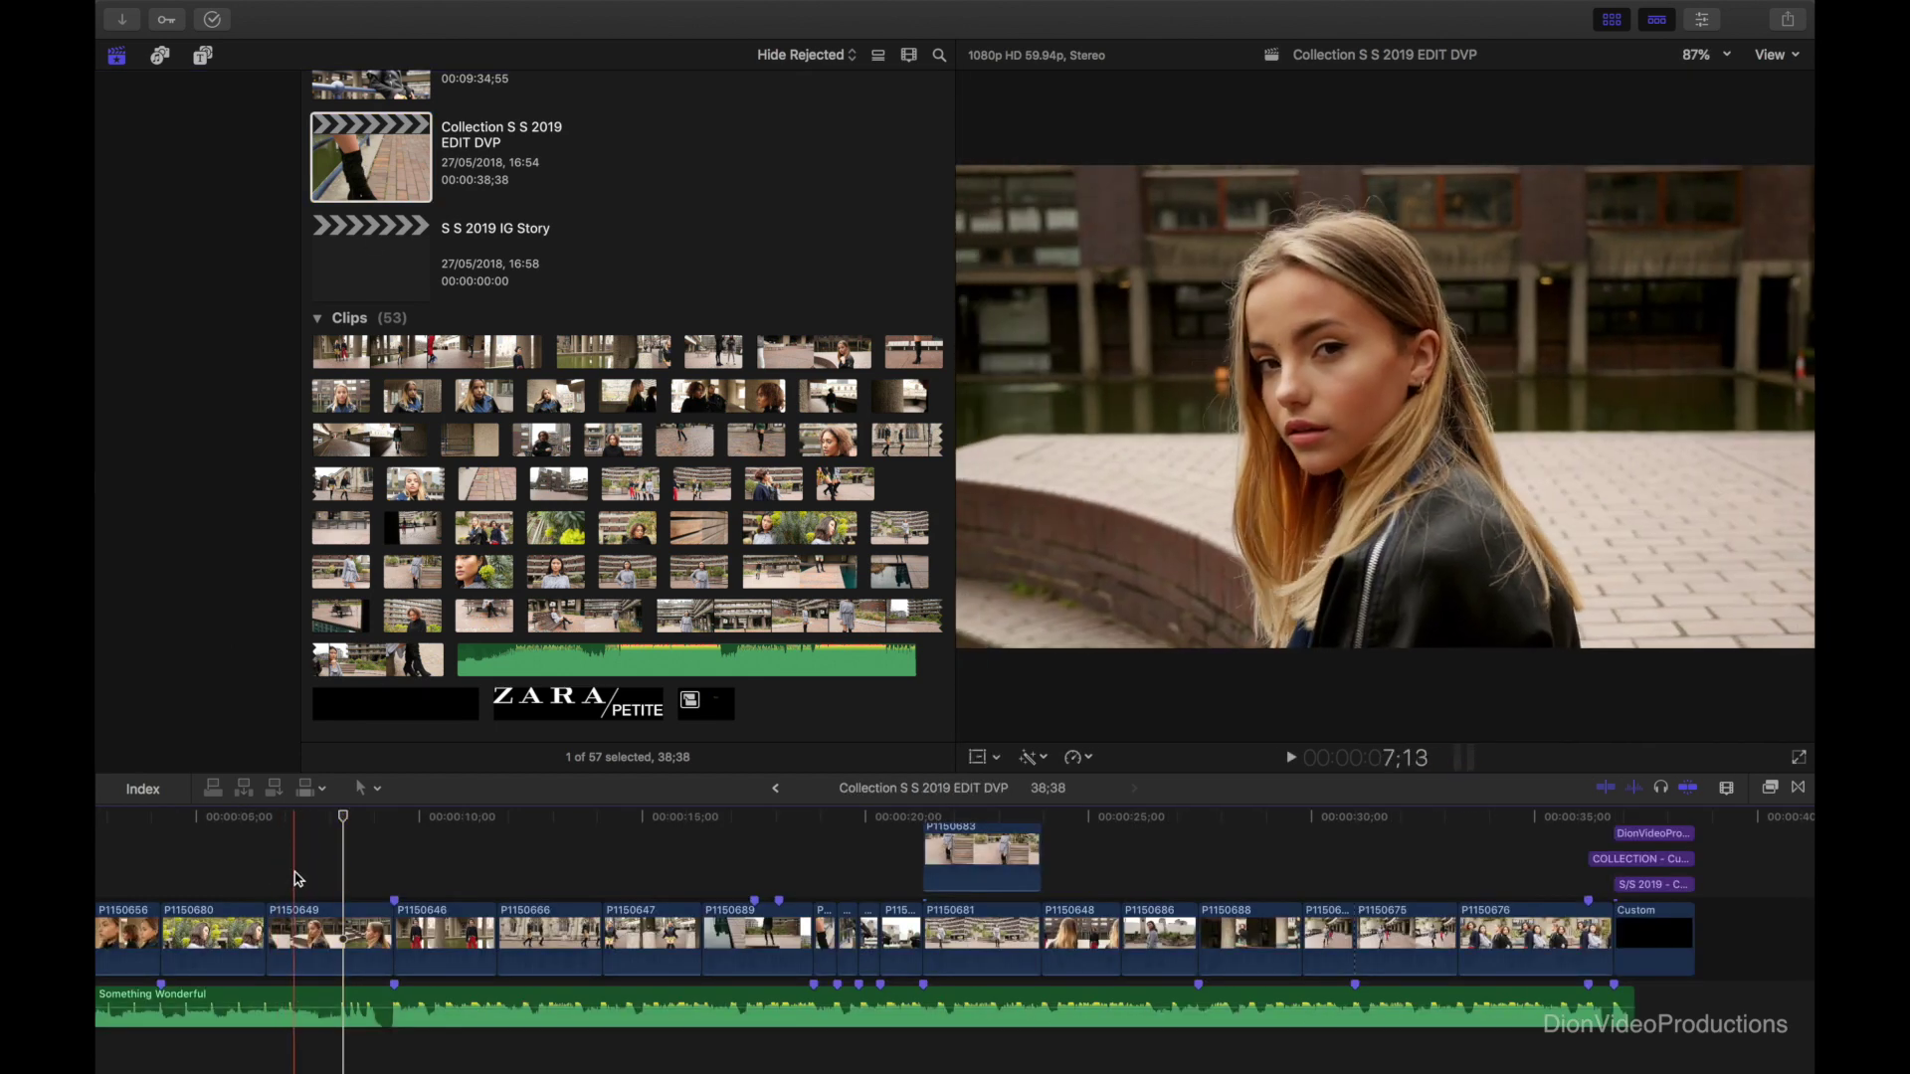
key(super+a)
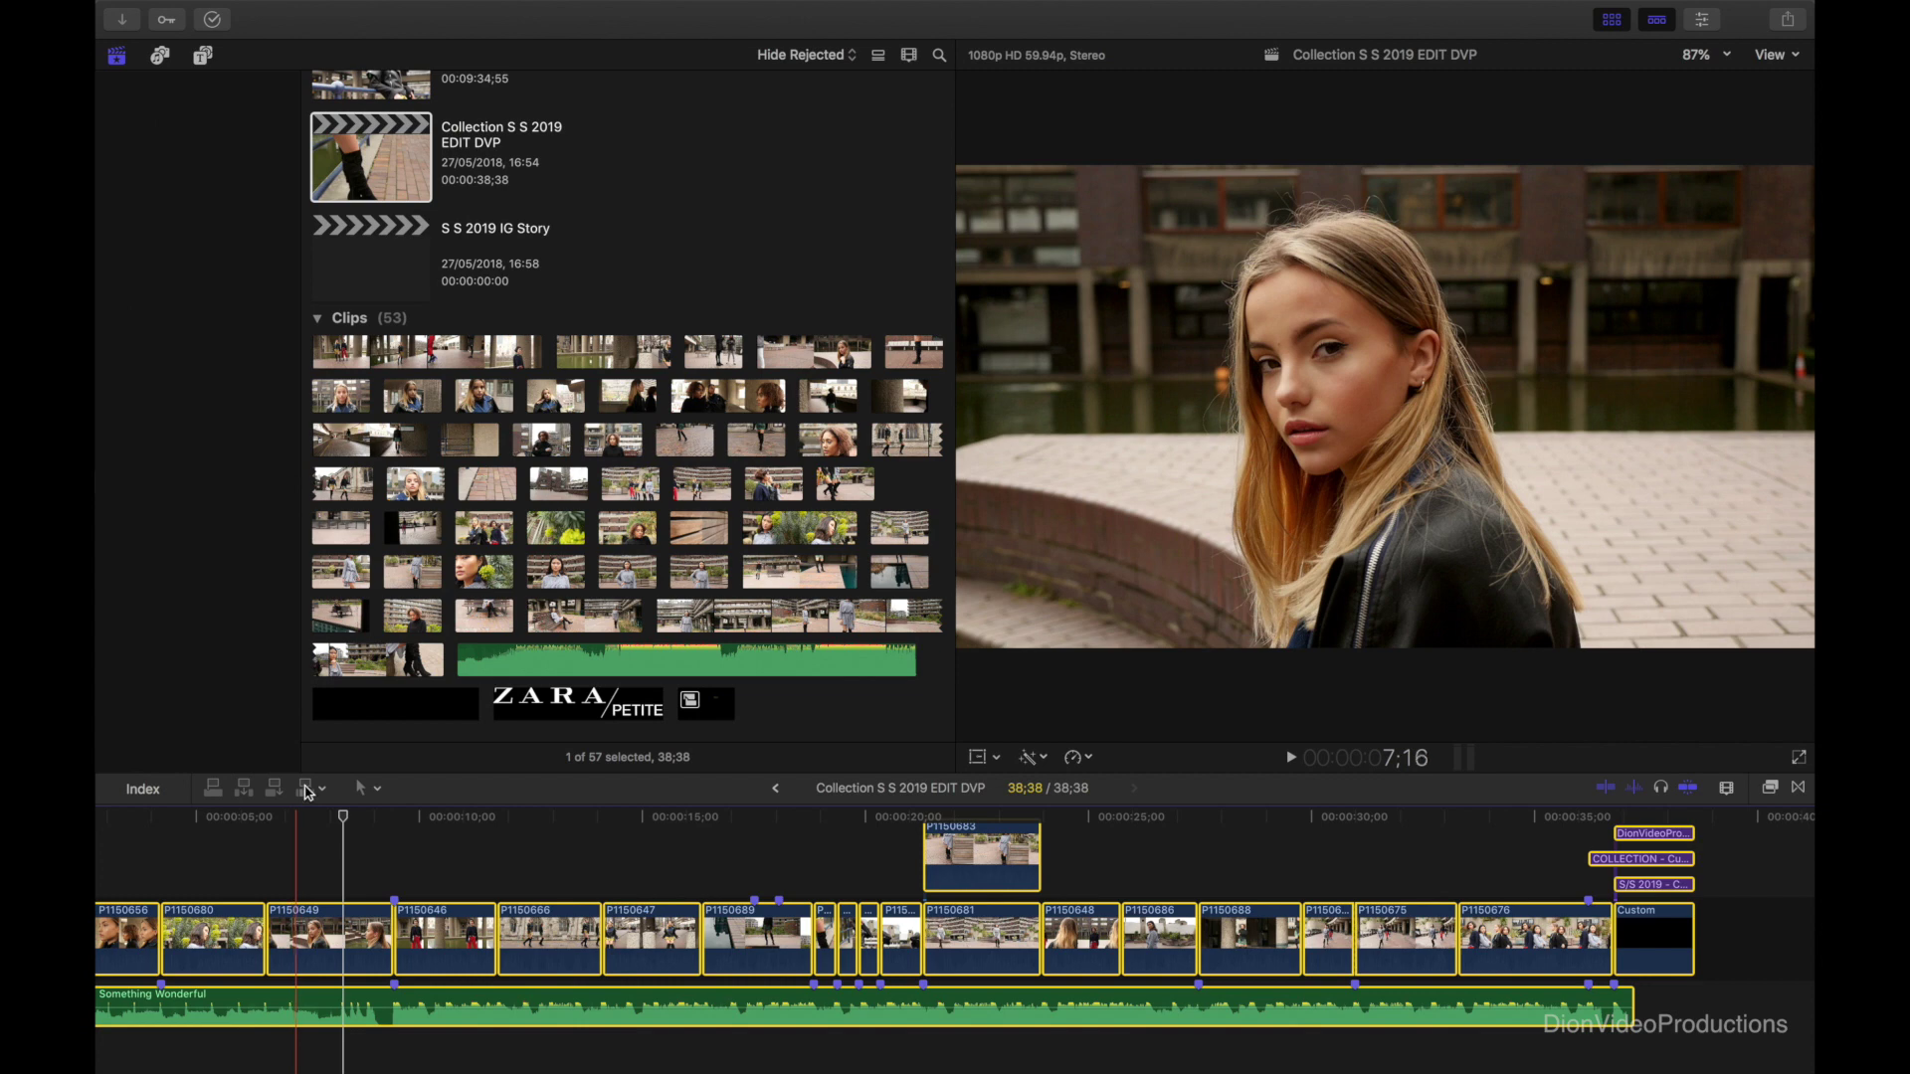
double_click(386, 260)
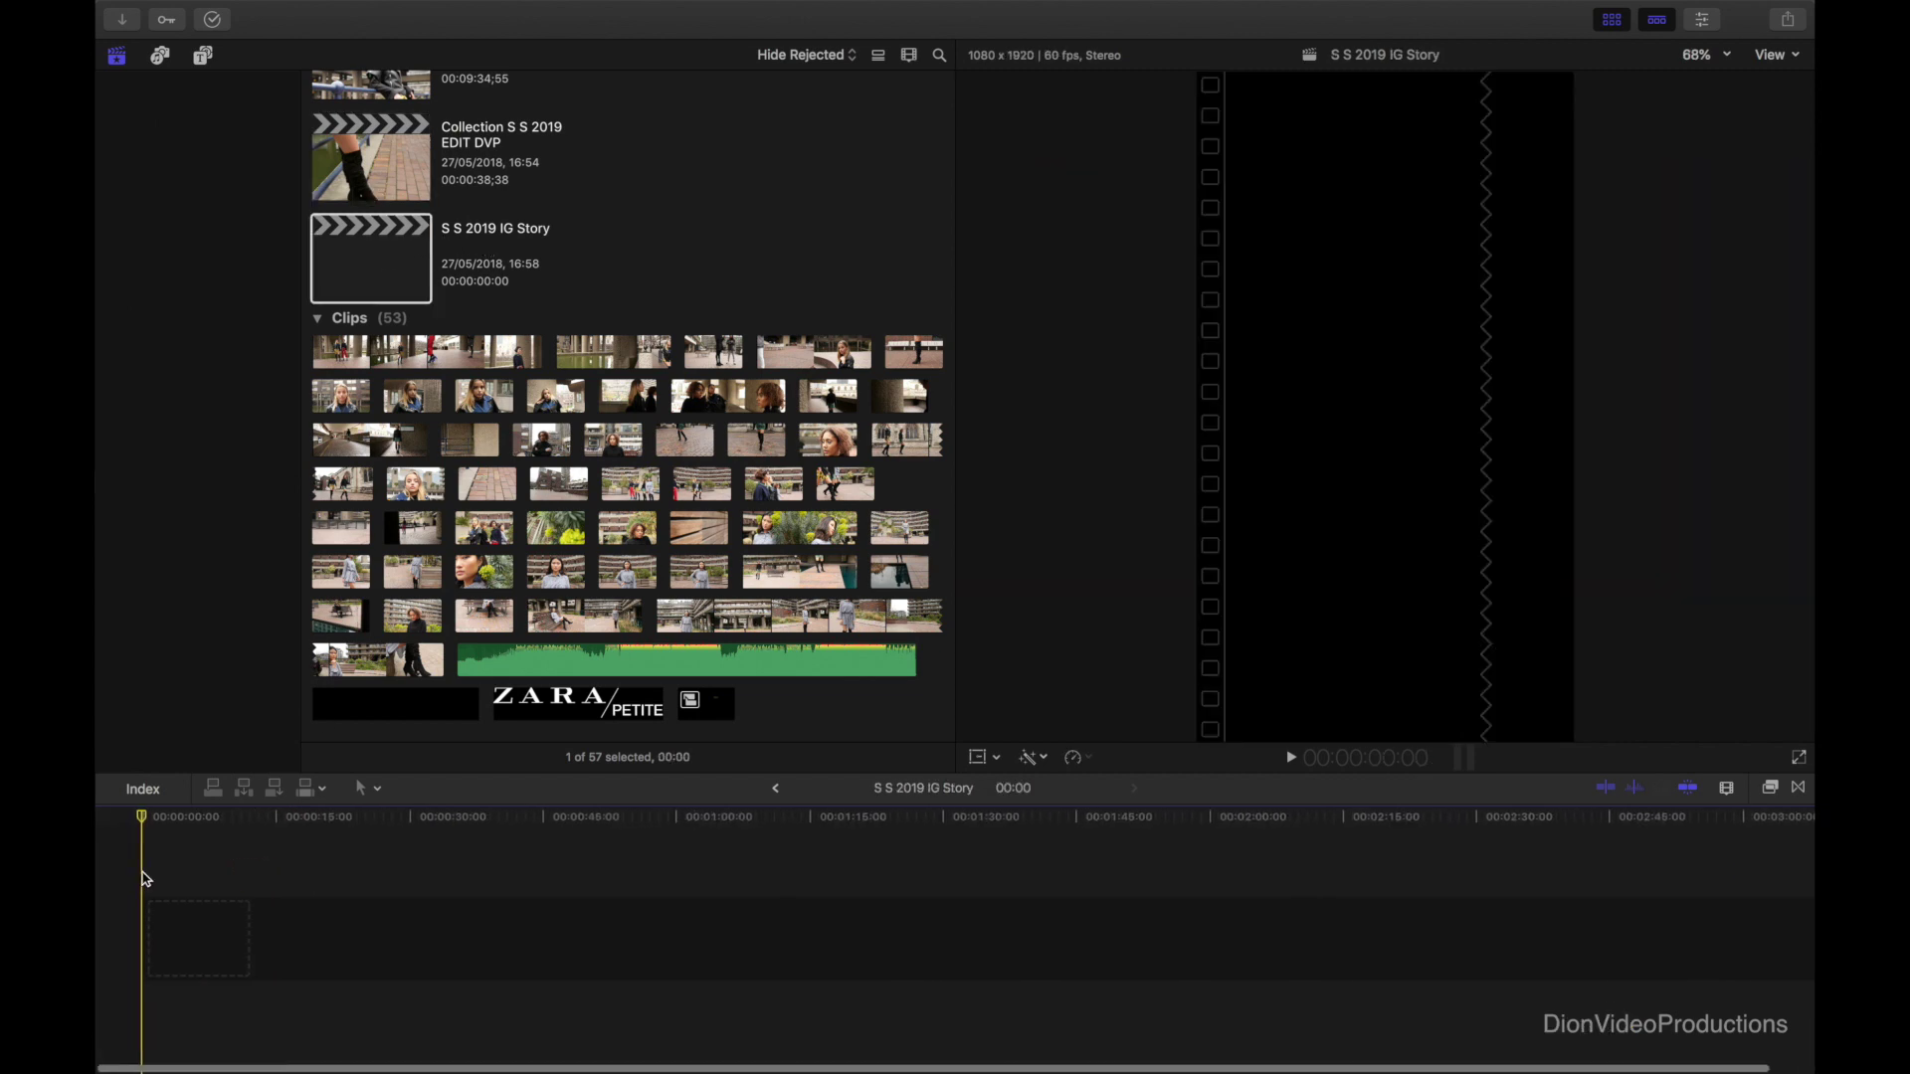
key(super+v)
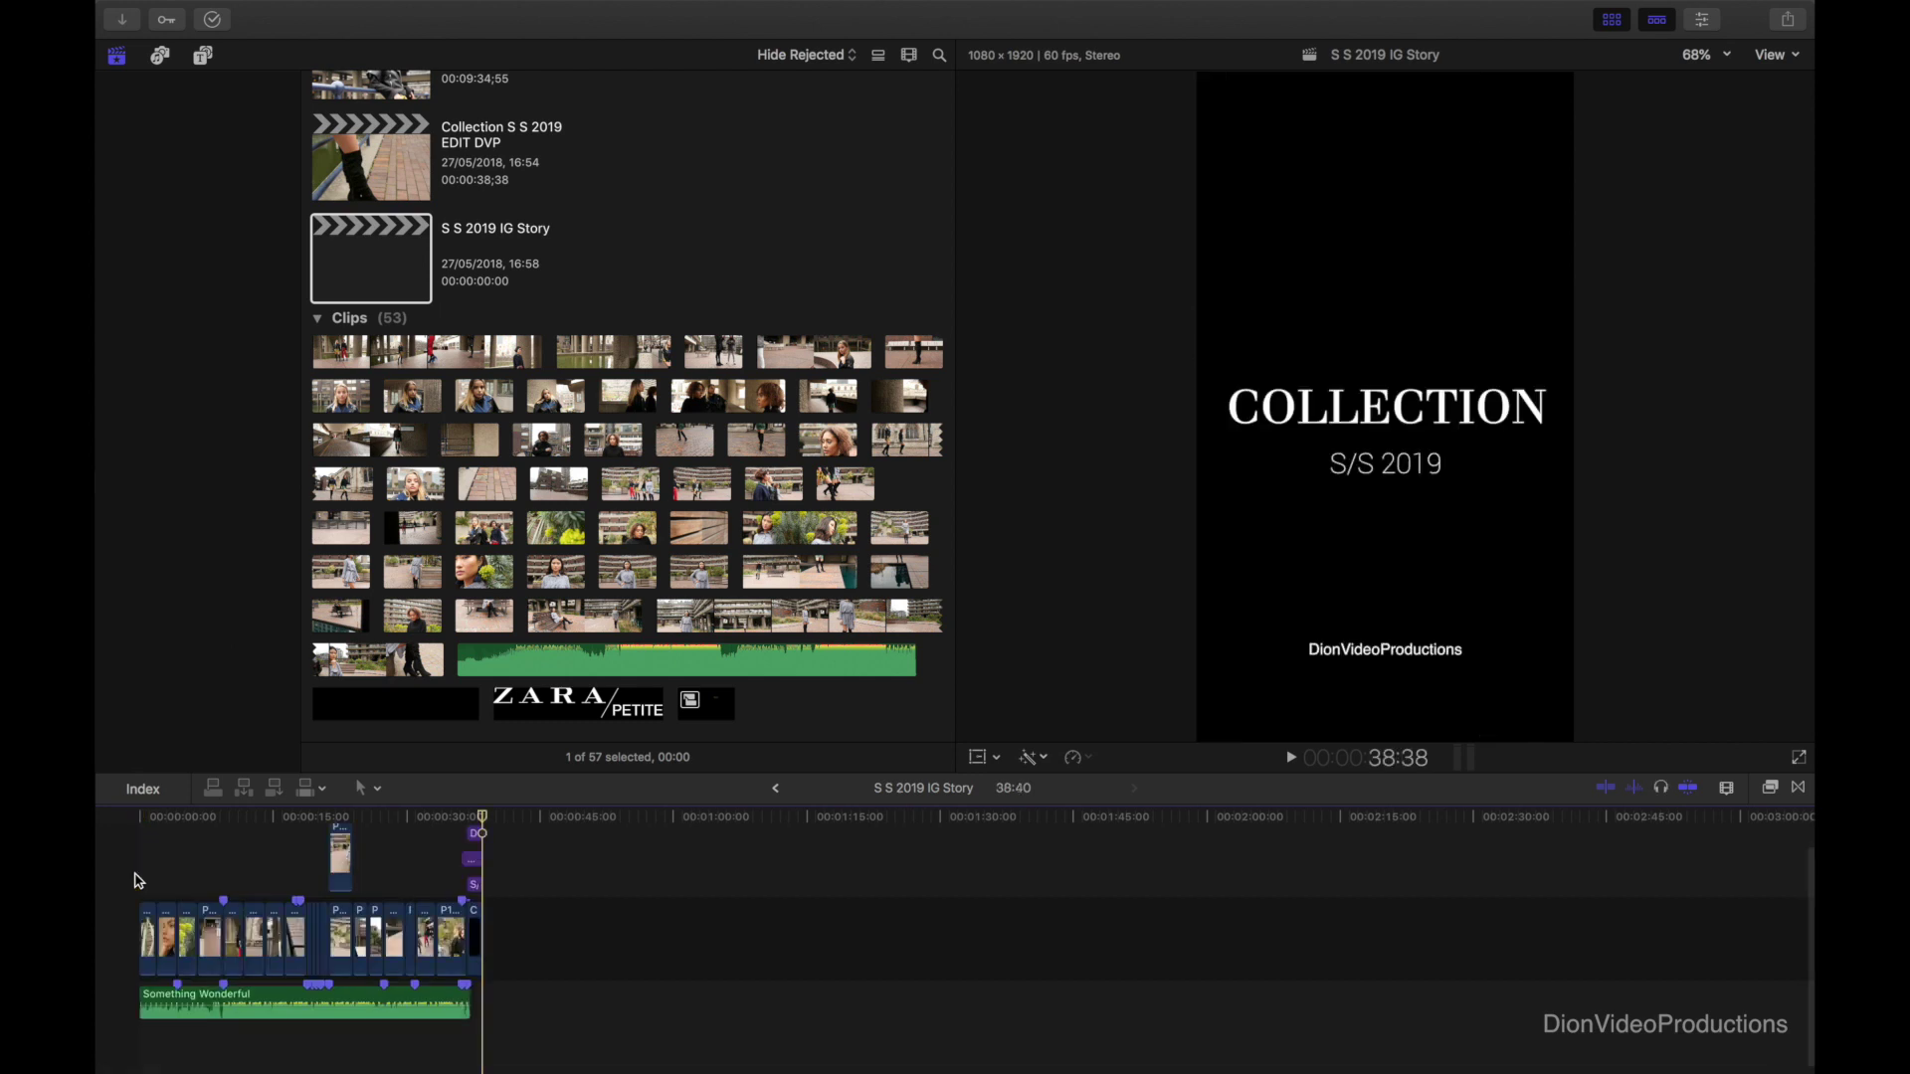
key(shift+z)
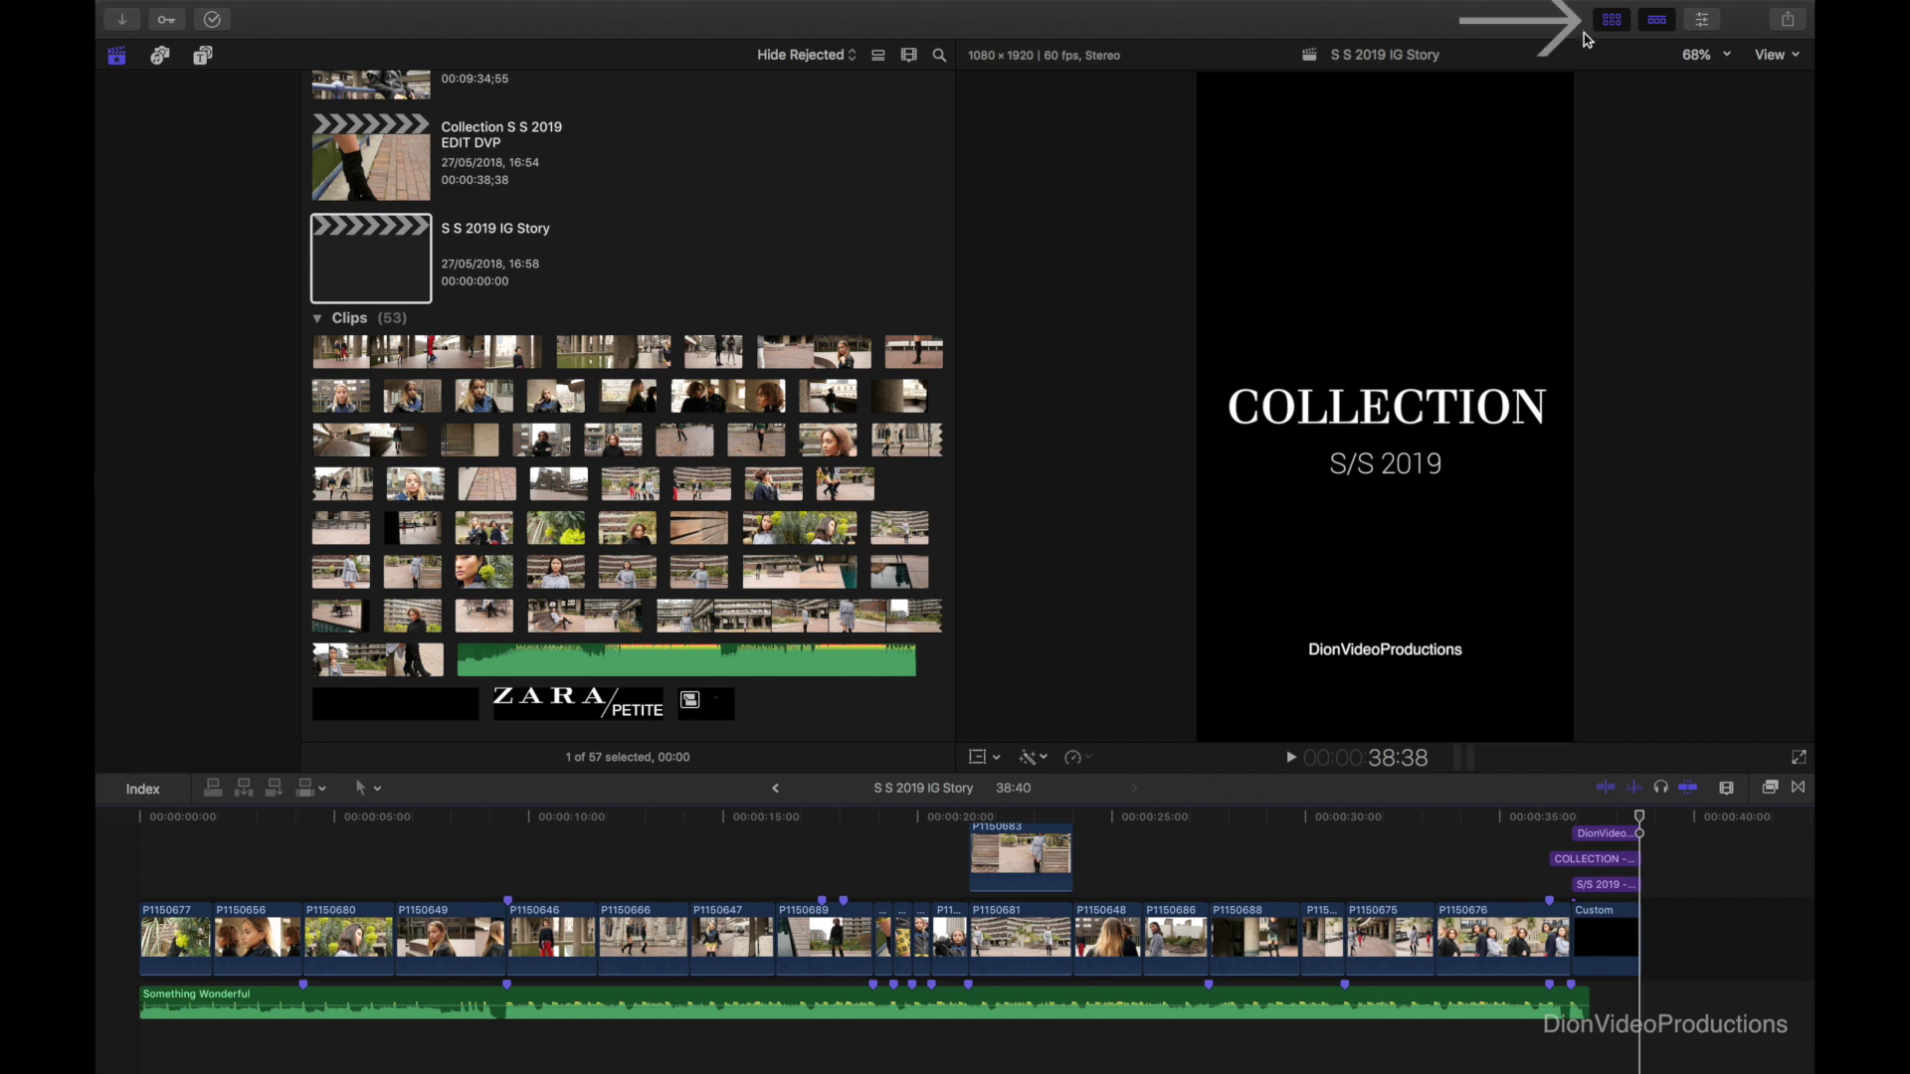
click(1611, 24)
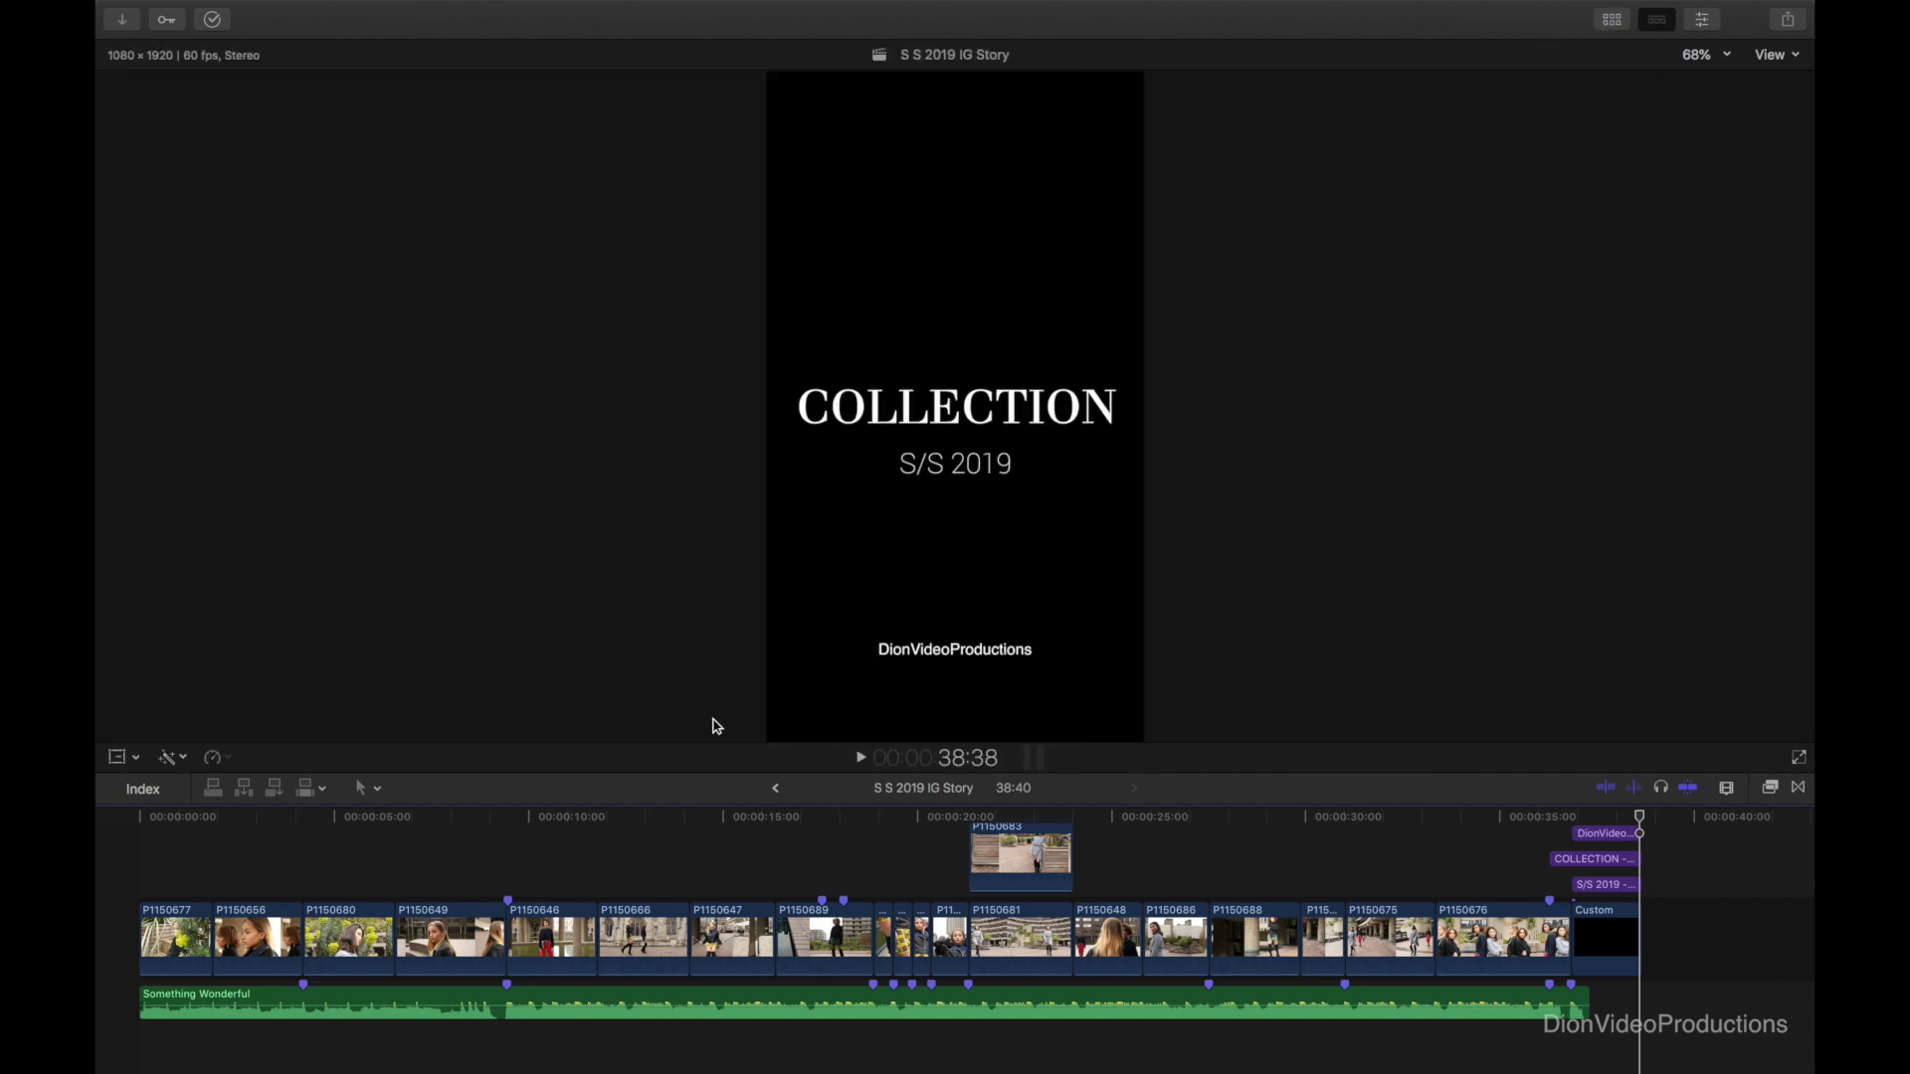
- Delete the Something Wonderful music track and the first three clips, P1150677, P1150656 and P1150680, from the timeline
click(227, 856)
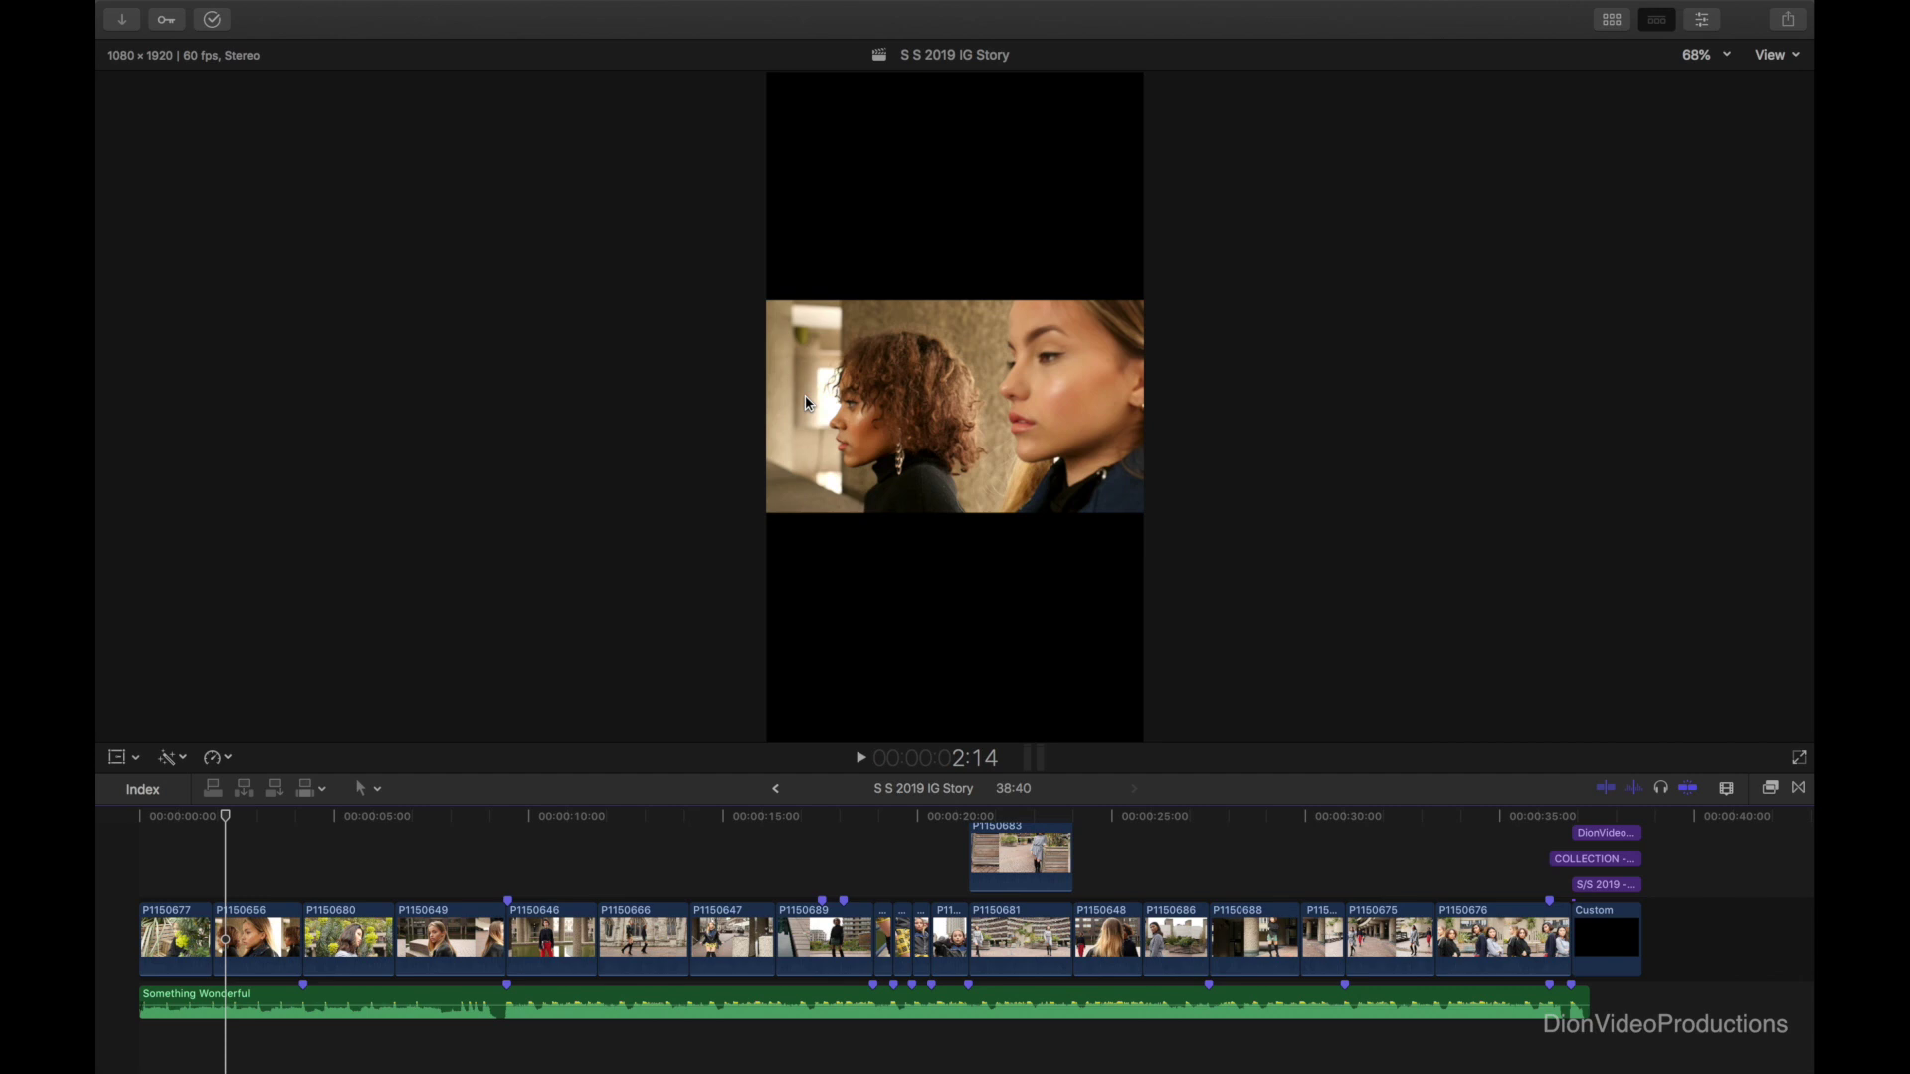
click(175, 888)
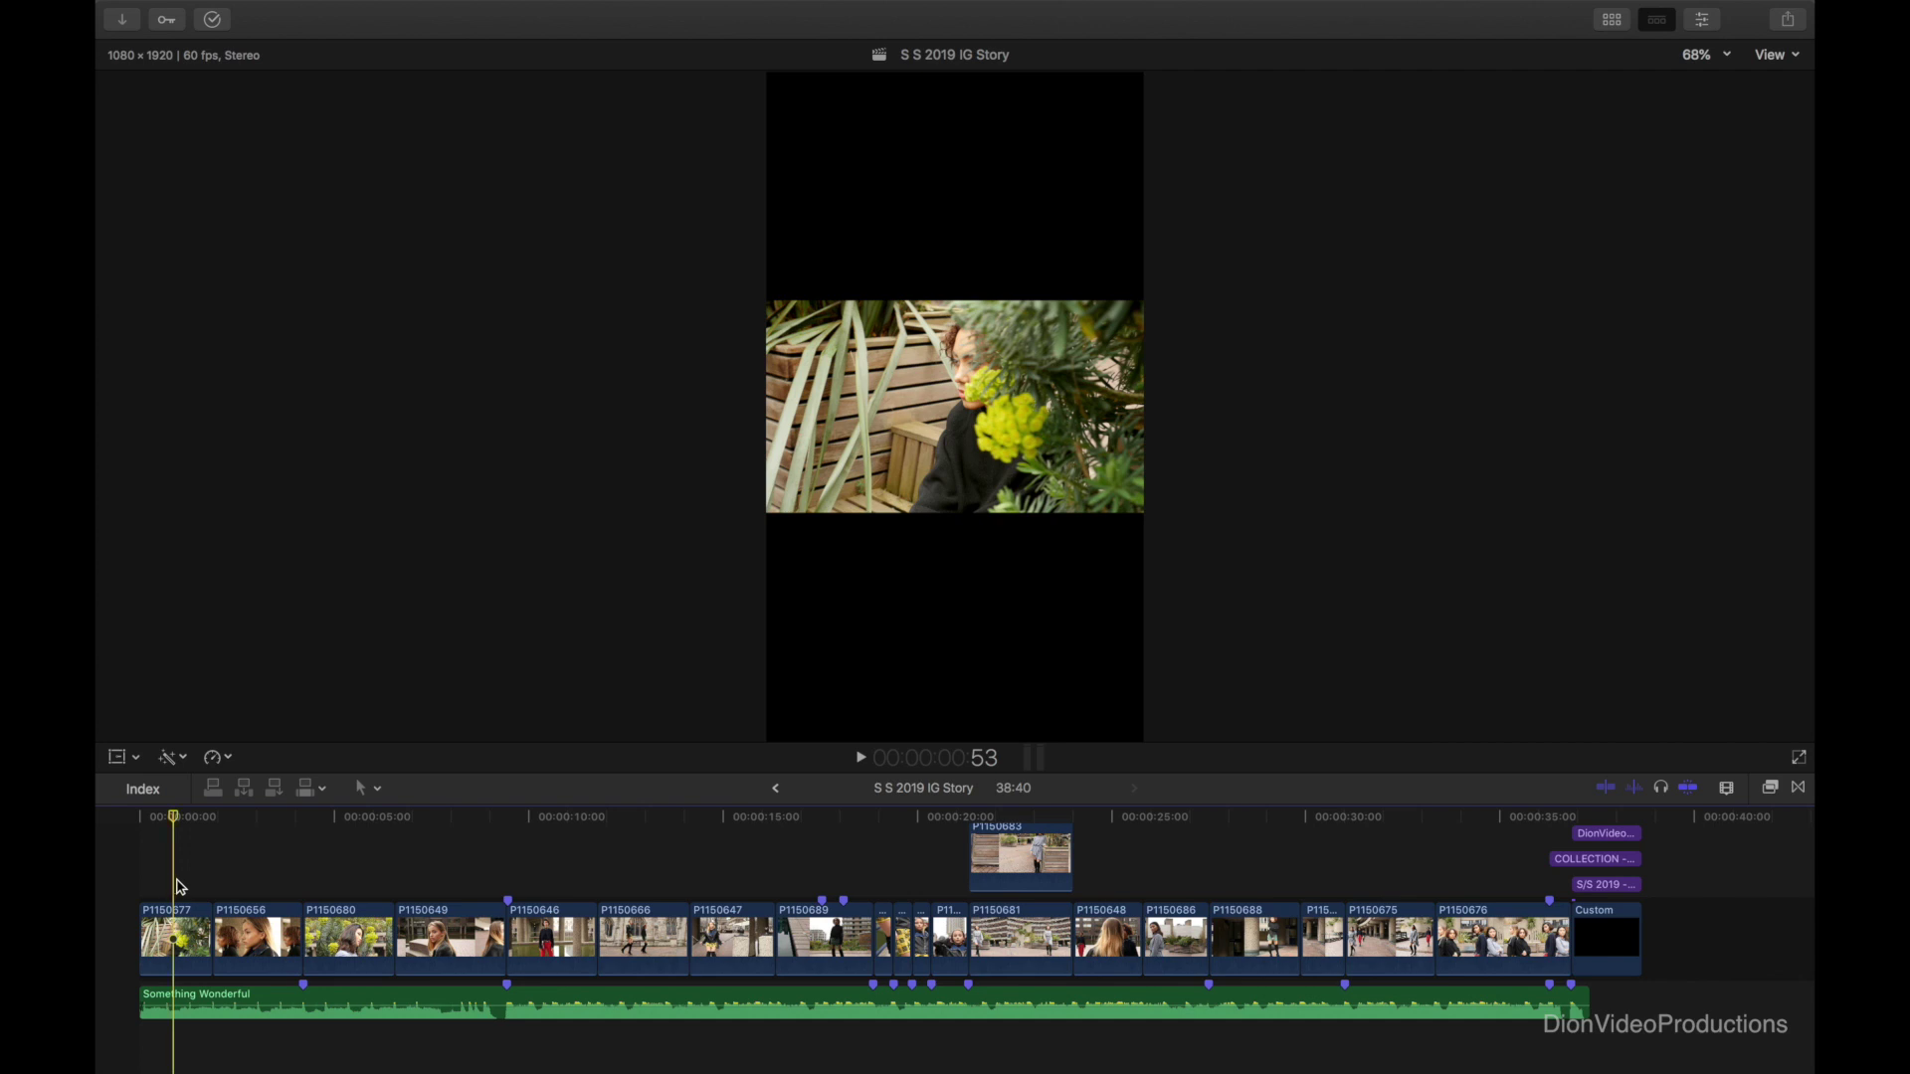
click(209, 1001)
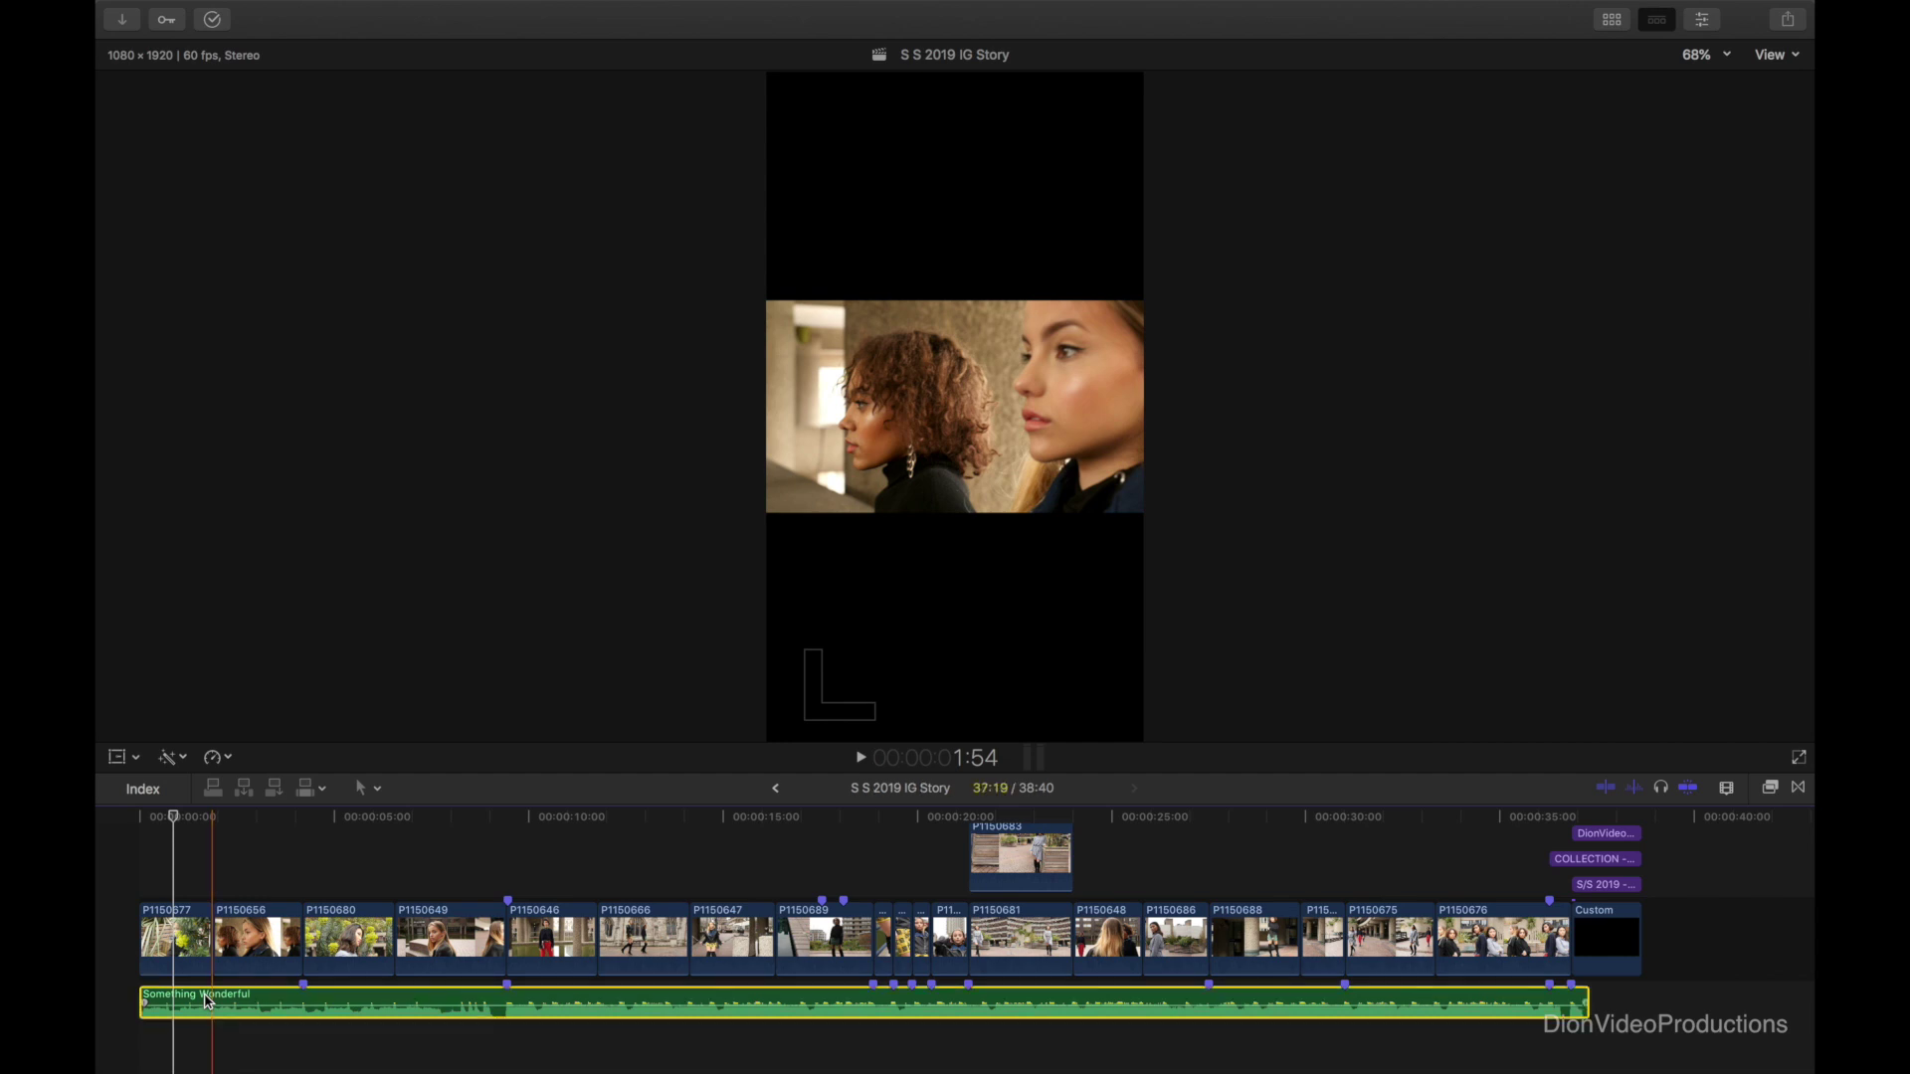
key(Delete)
drag(356, 864, 146, 970)
key(Delete)
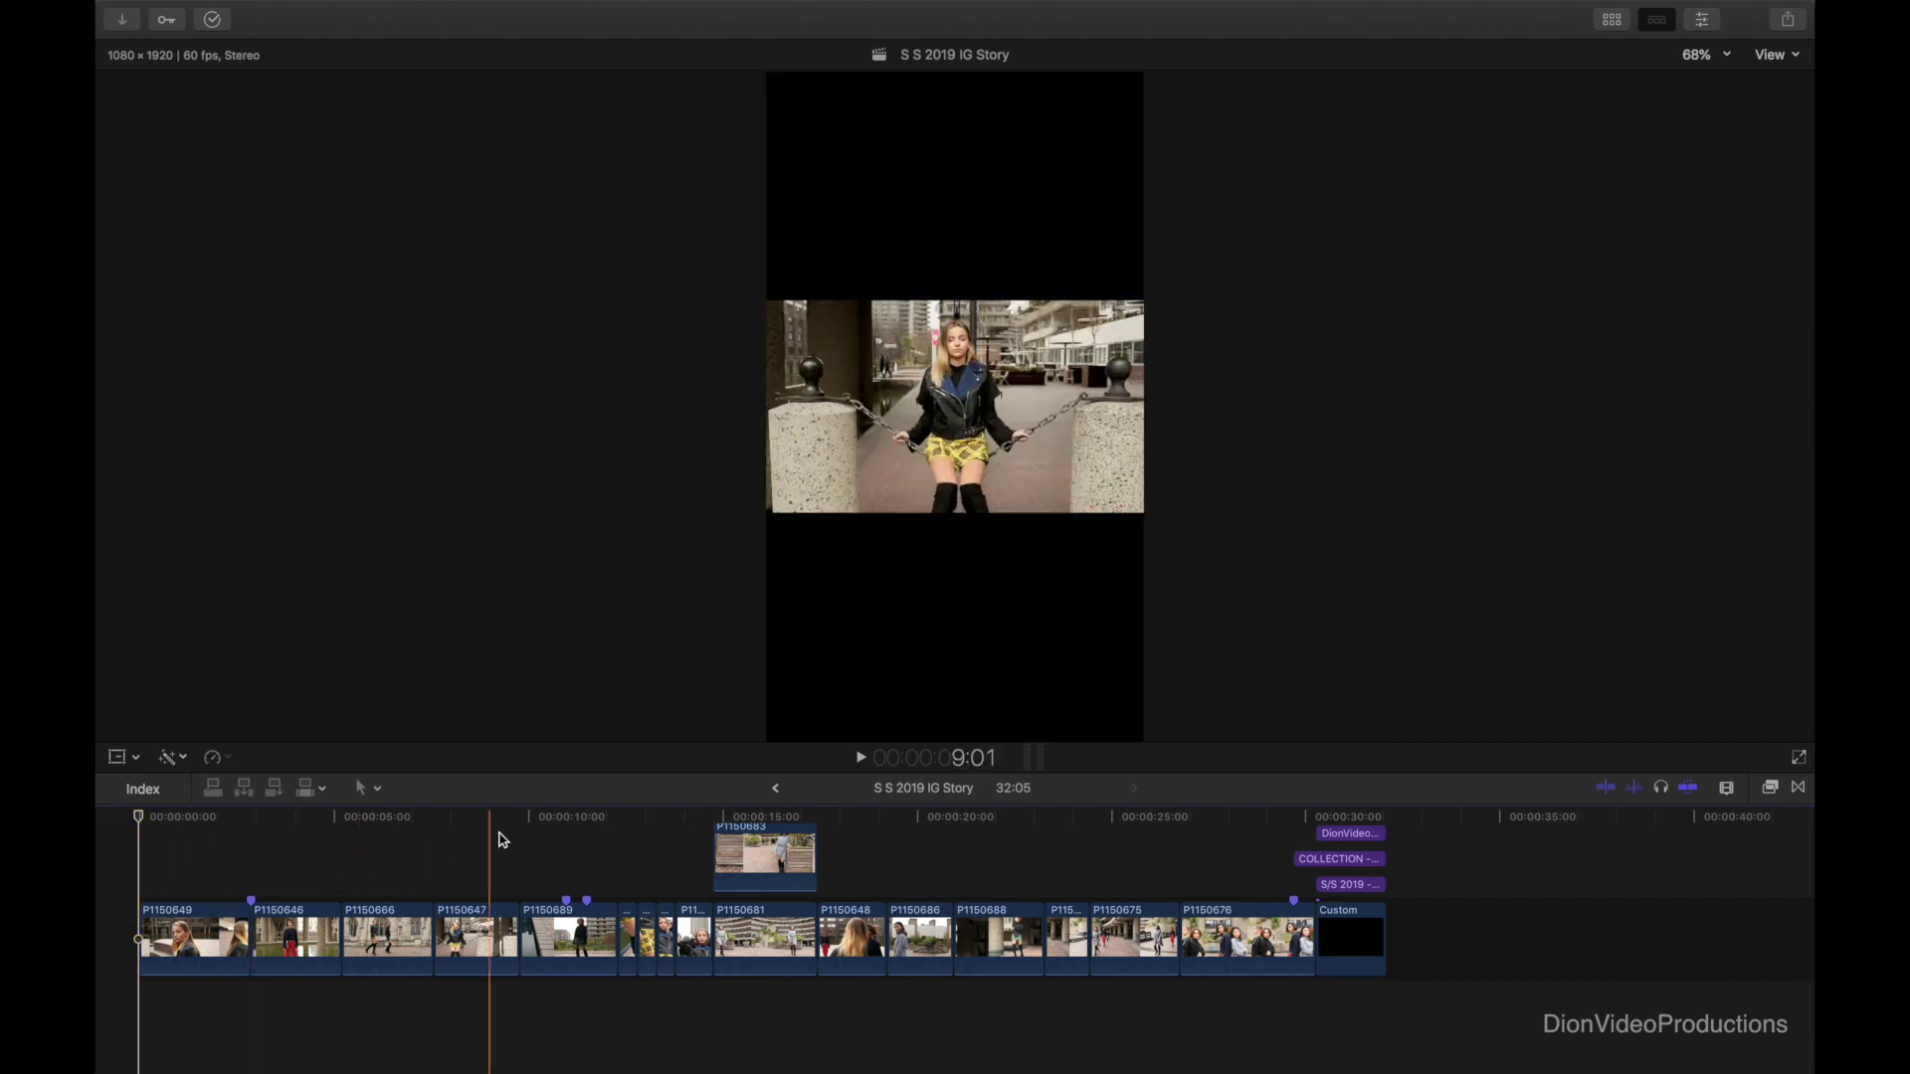
- Delete the clips from P1150681 through P1150676, including the connected clip P1150683, keeping the black end clip
click(711, 824)
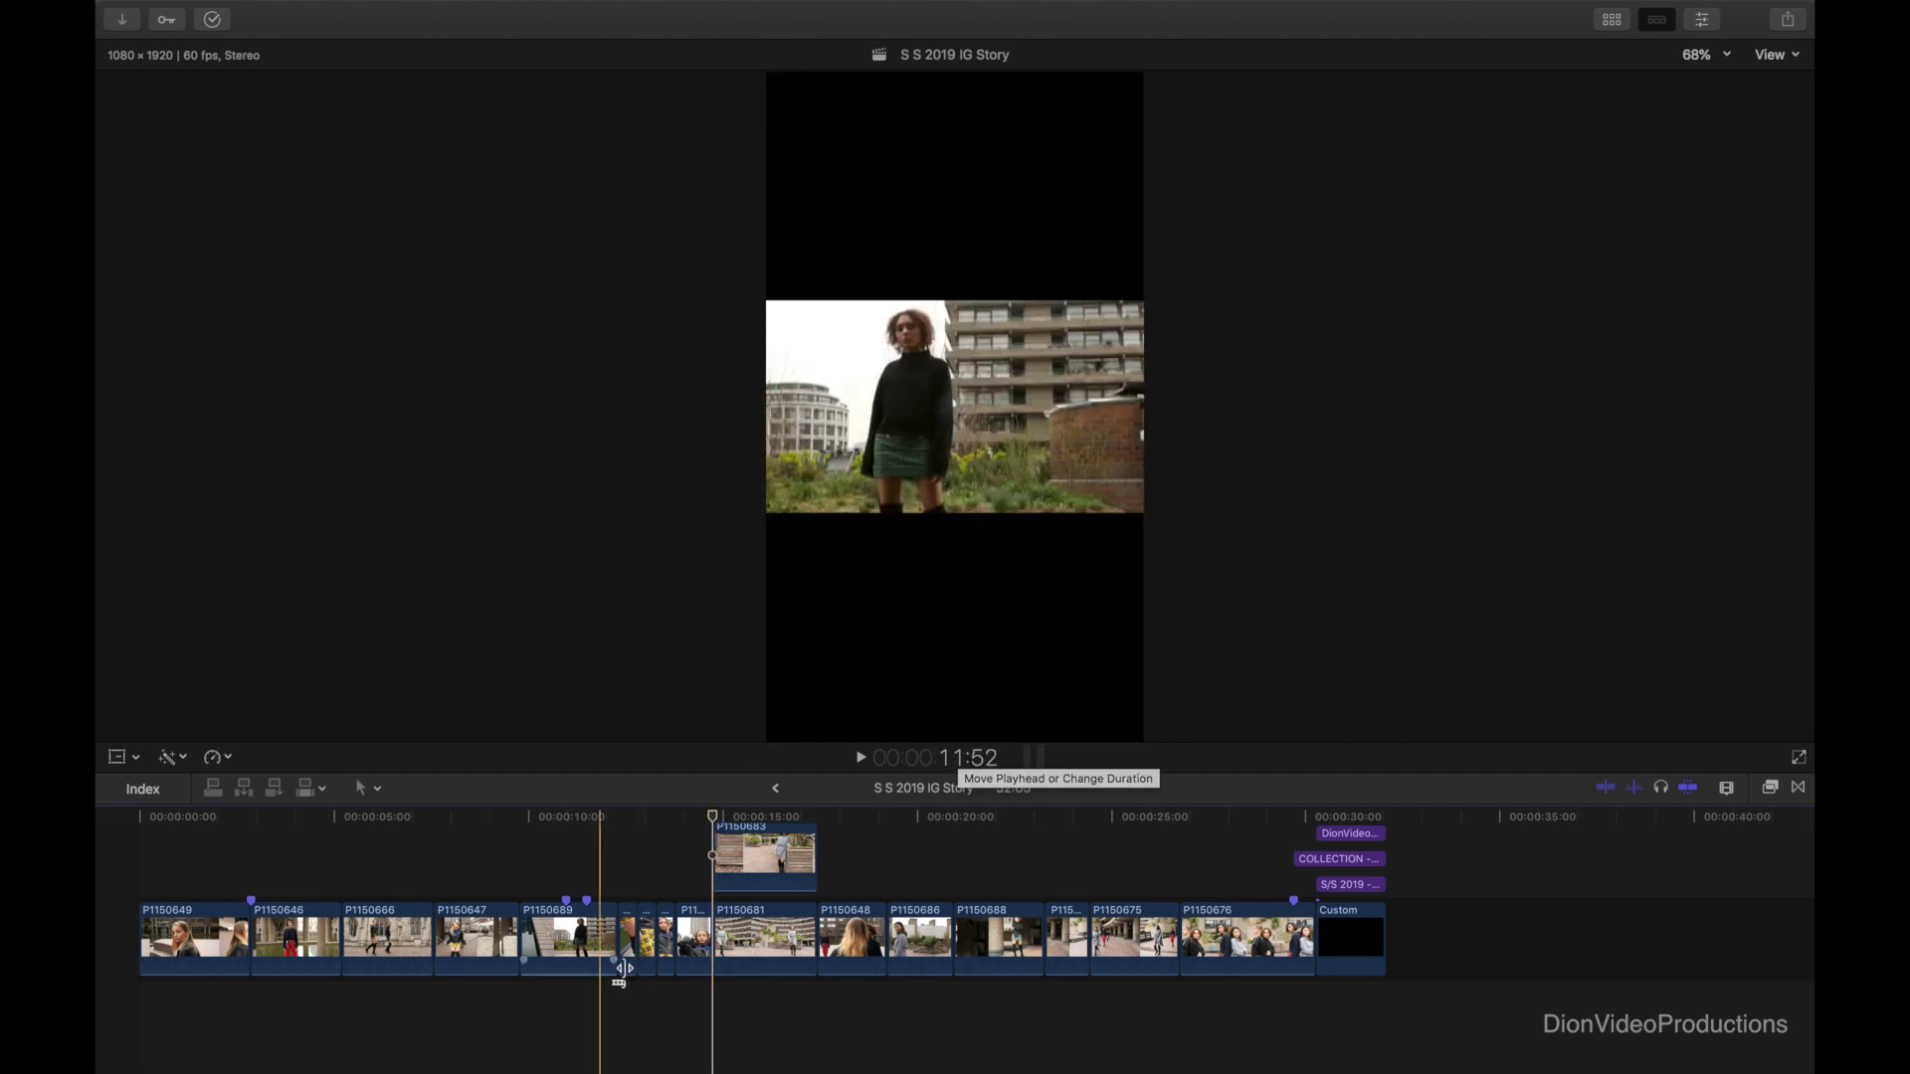
drag(761, 998, 1207, 866)
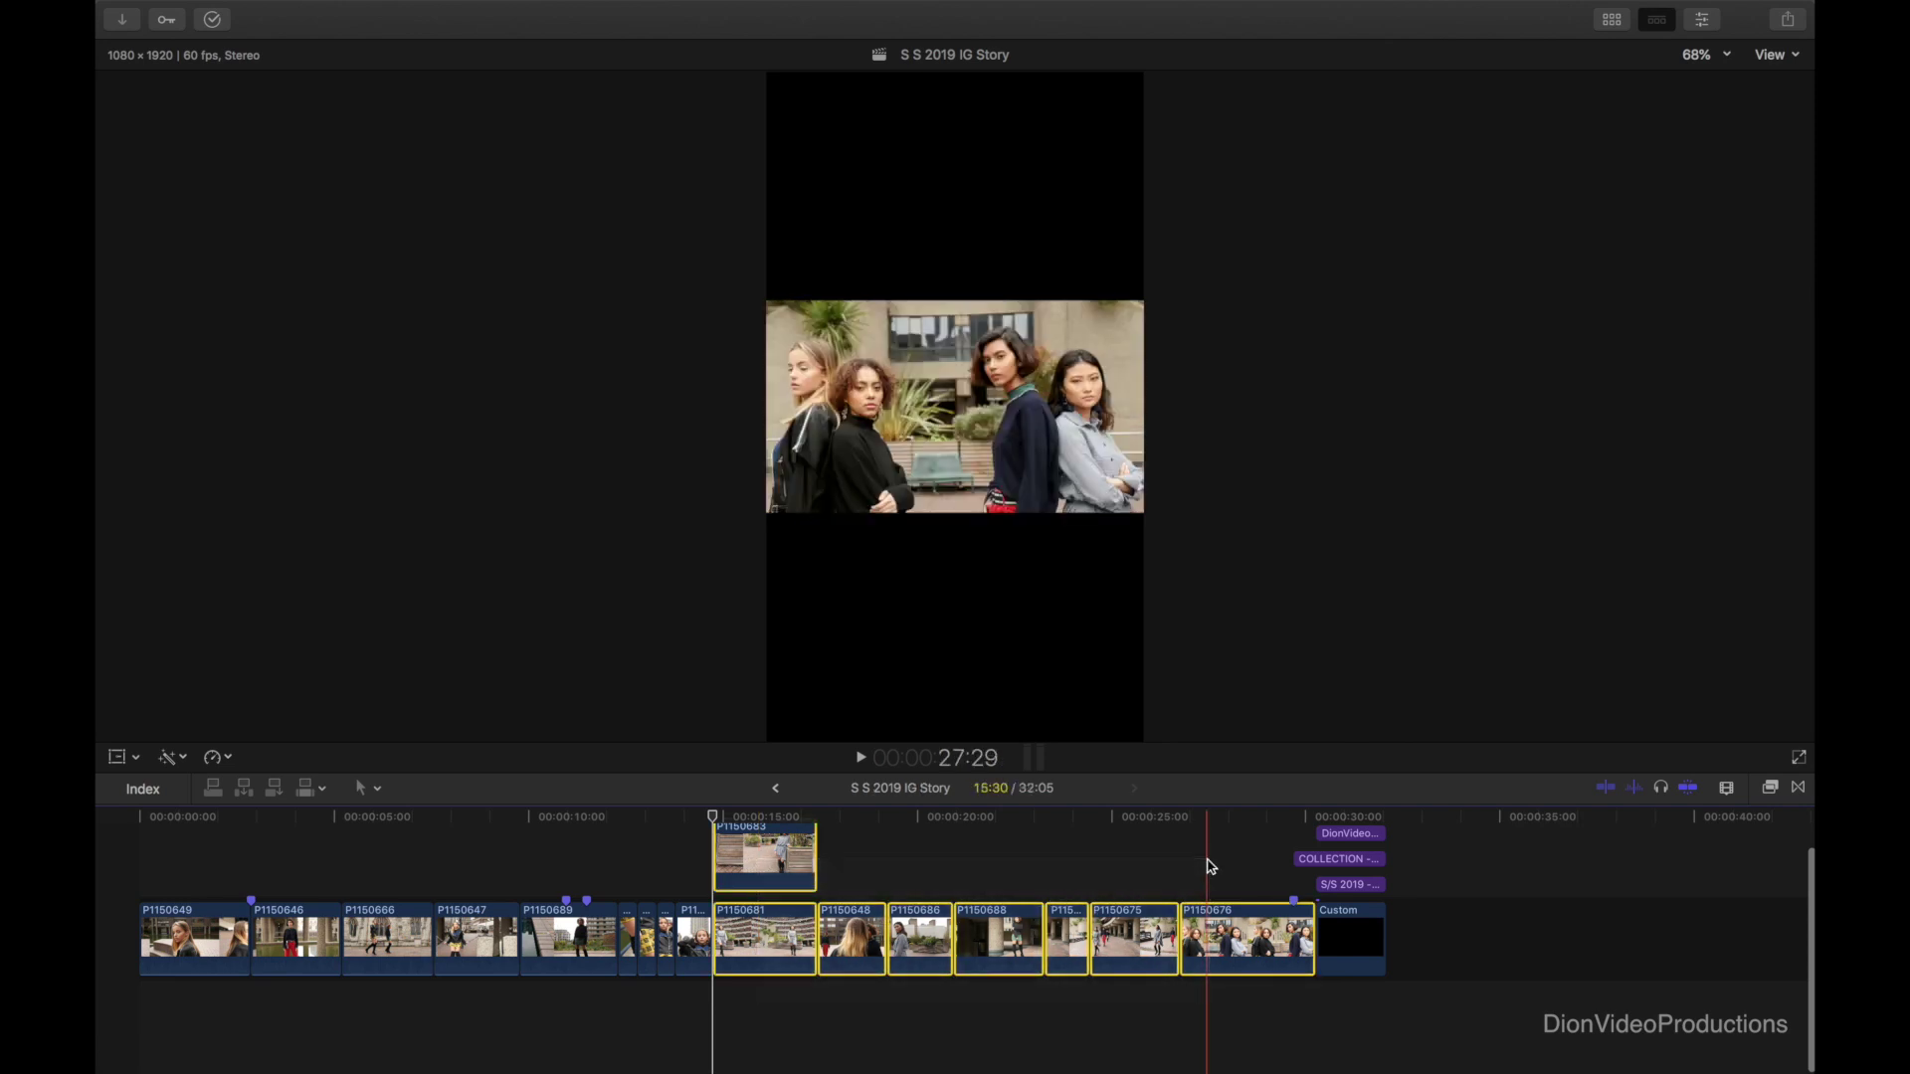
key(Delete)
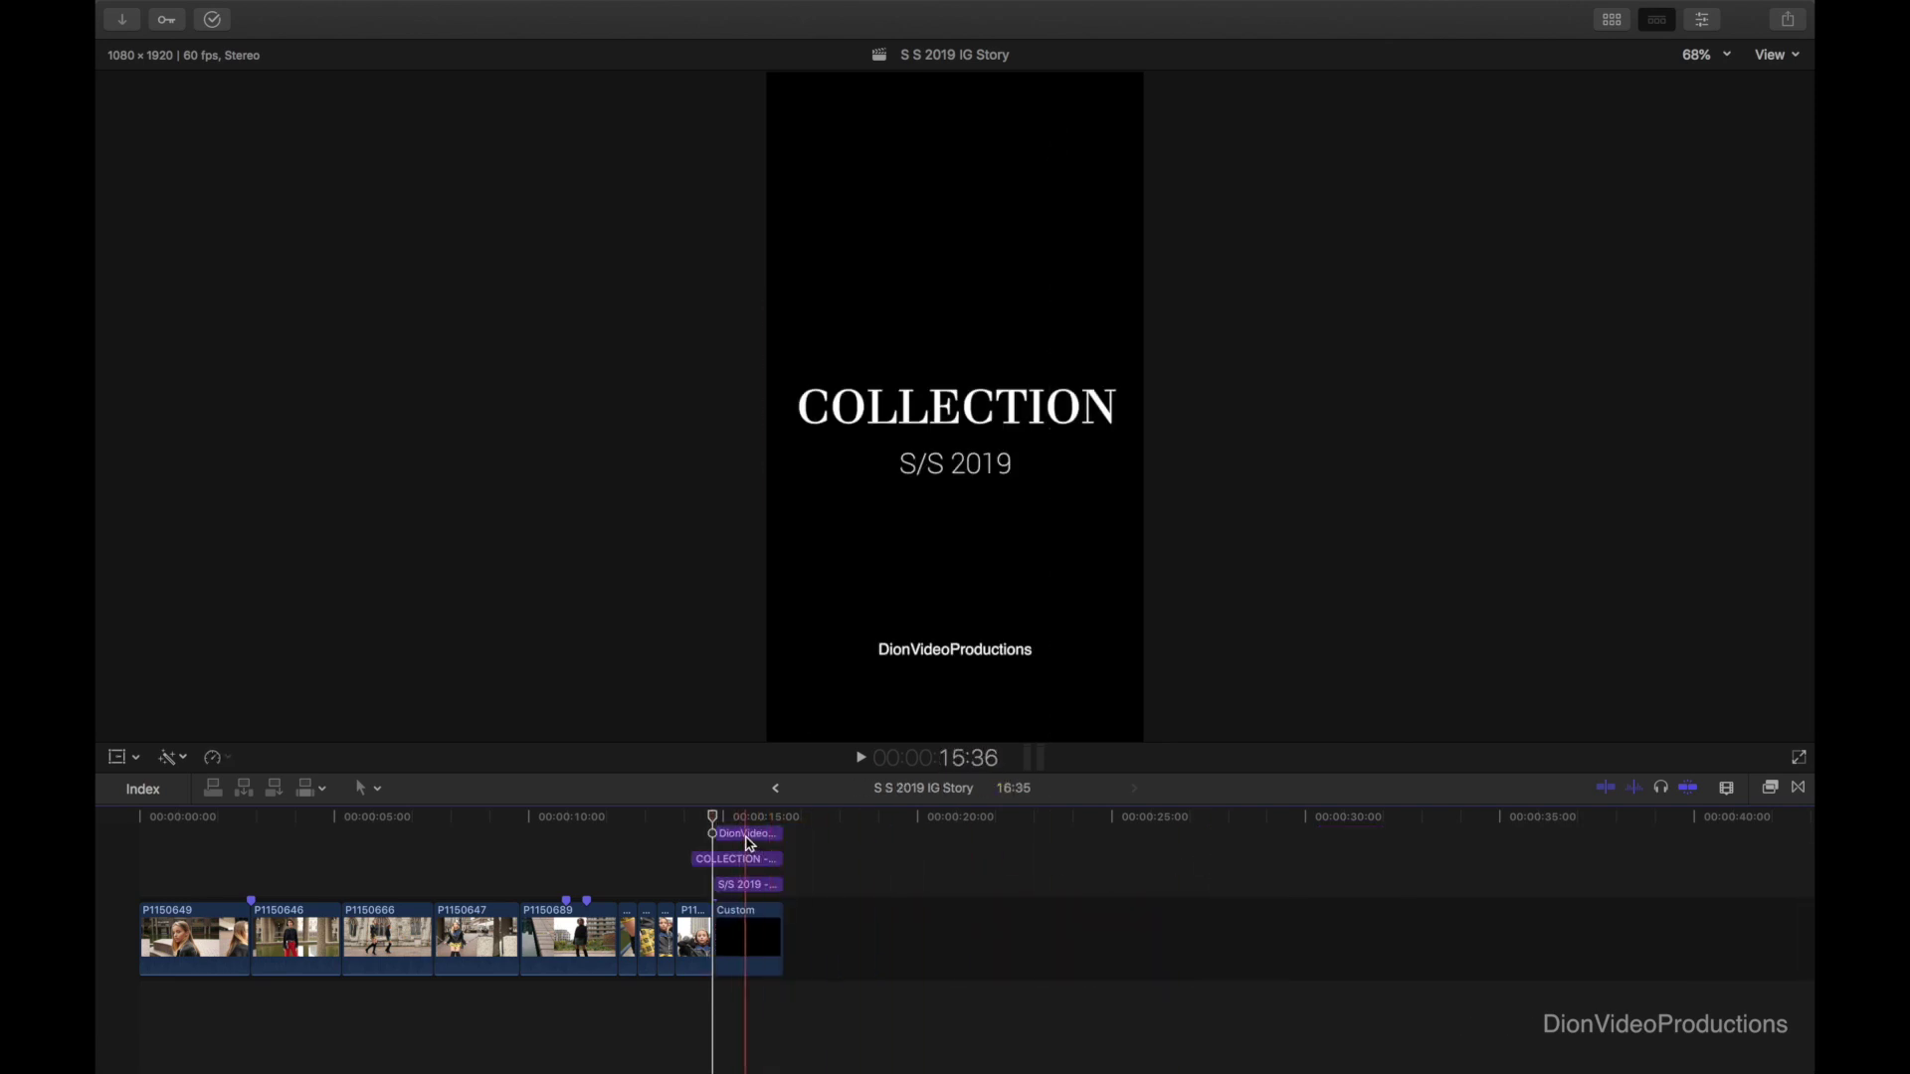
- Move the three connected titles over the first clip at the timeline's start and delete the black Custom clip at the end
scroll(758, 862, up, 1)
scroll(758, 861, up, 2)
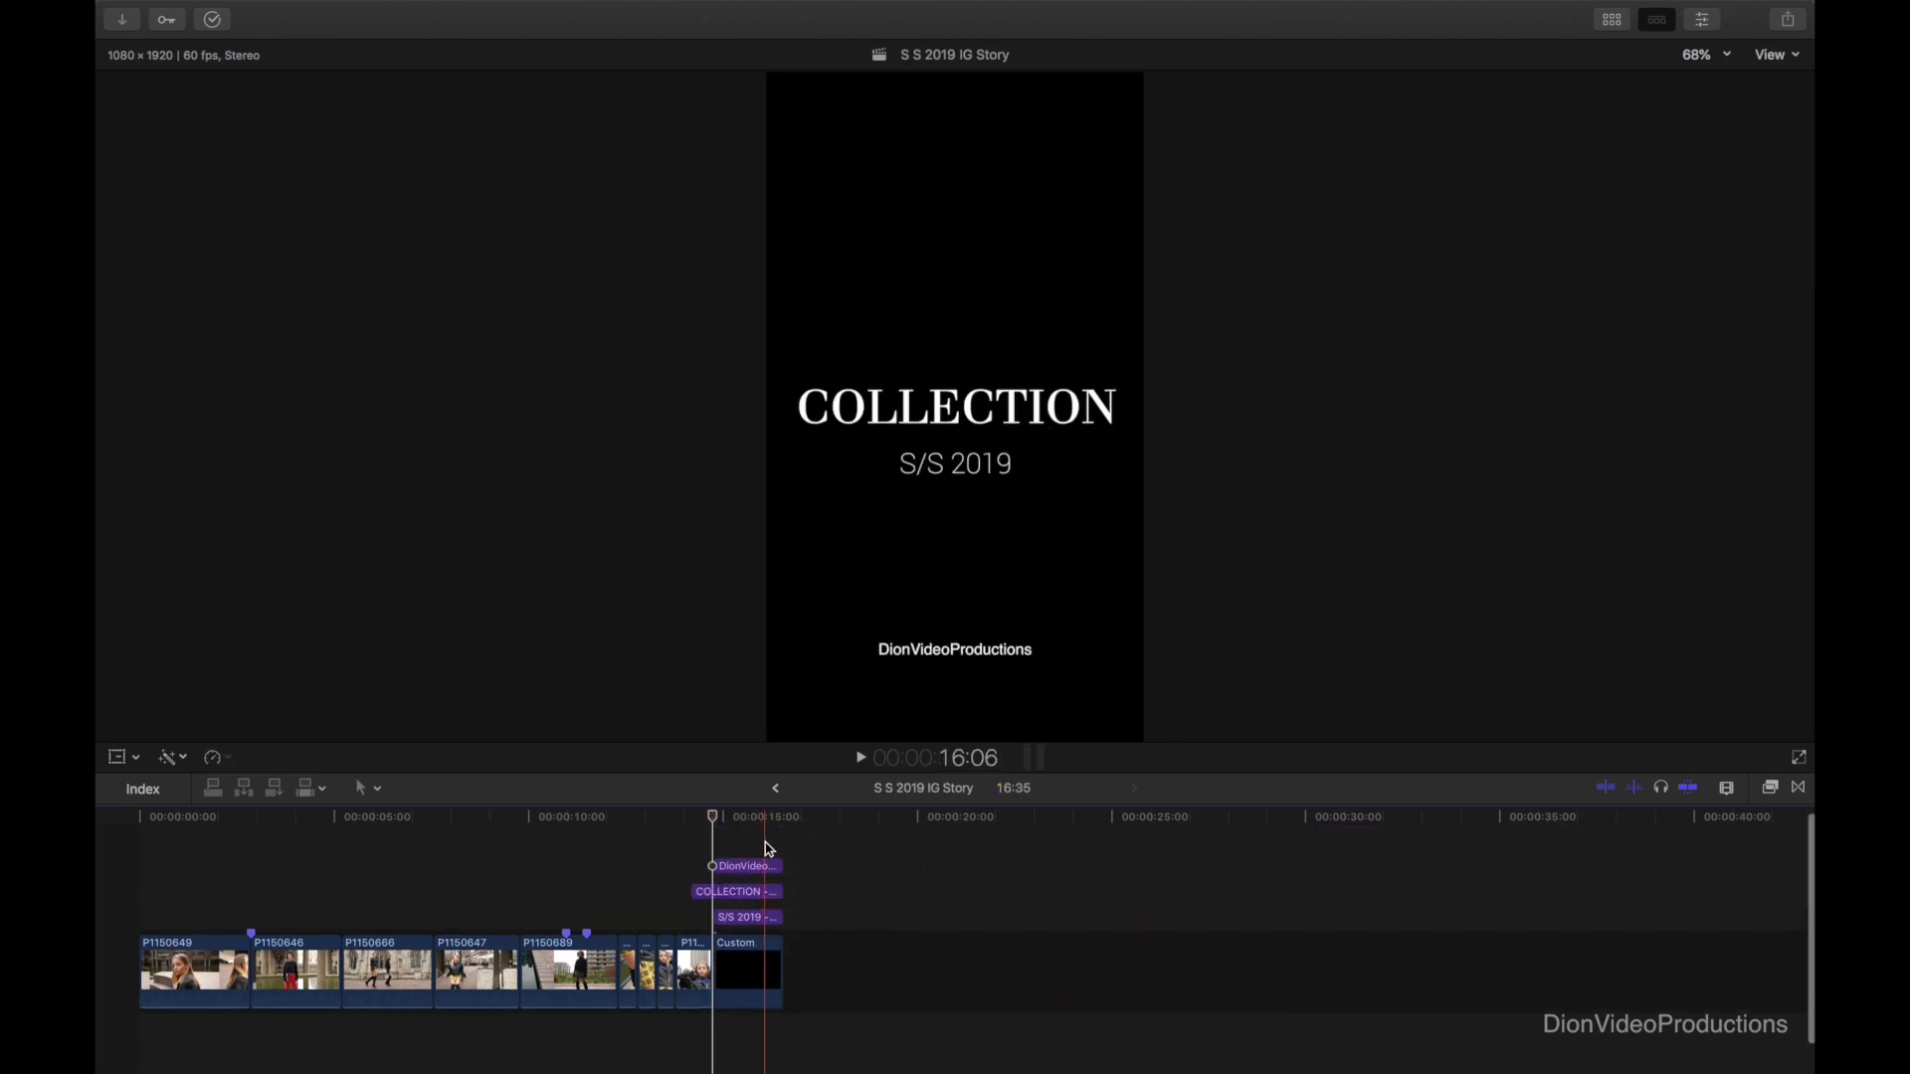
drag(776, 838, 118, 913)
click(748, 959)
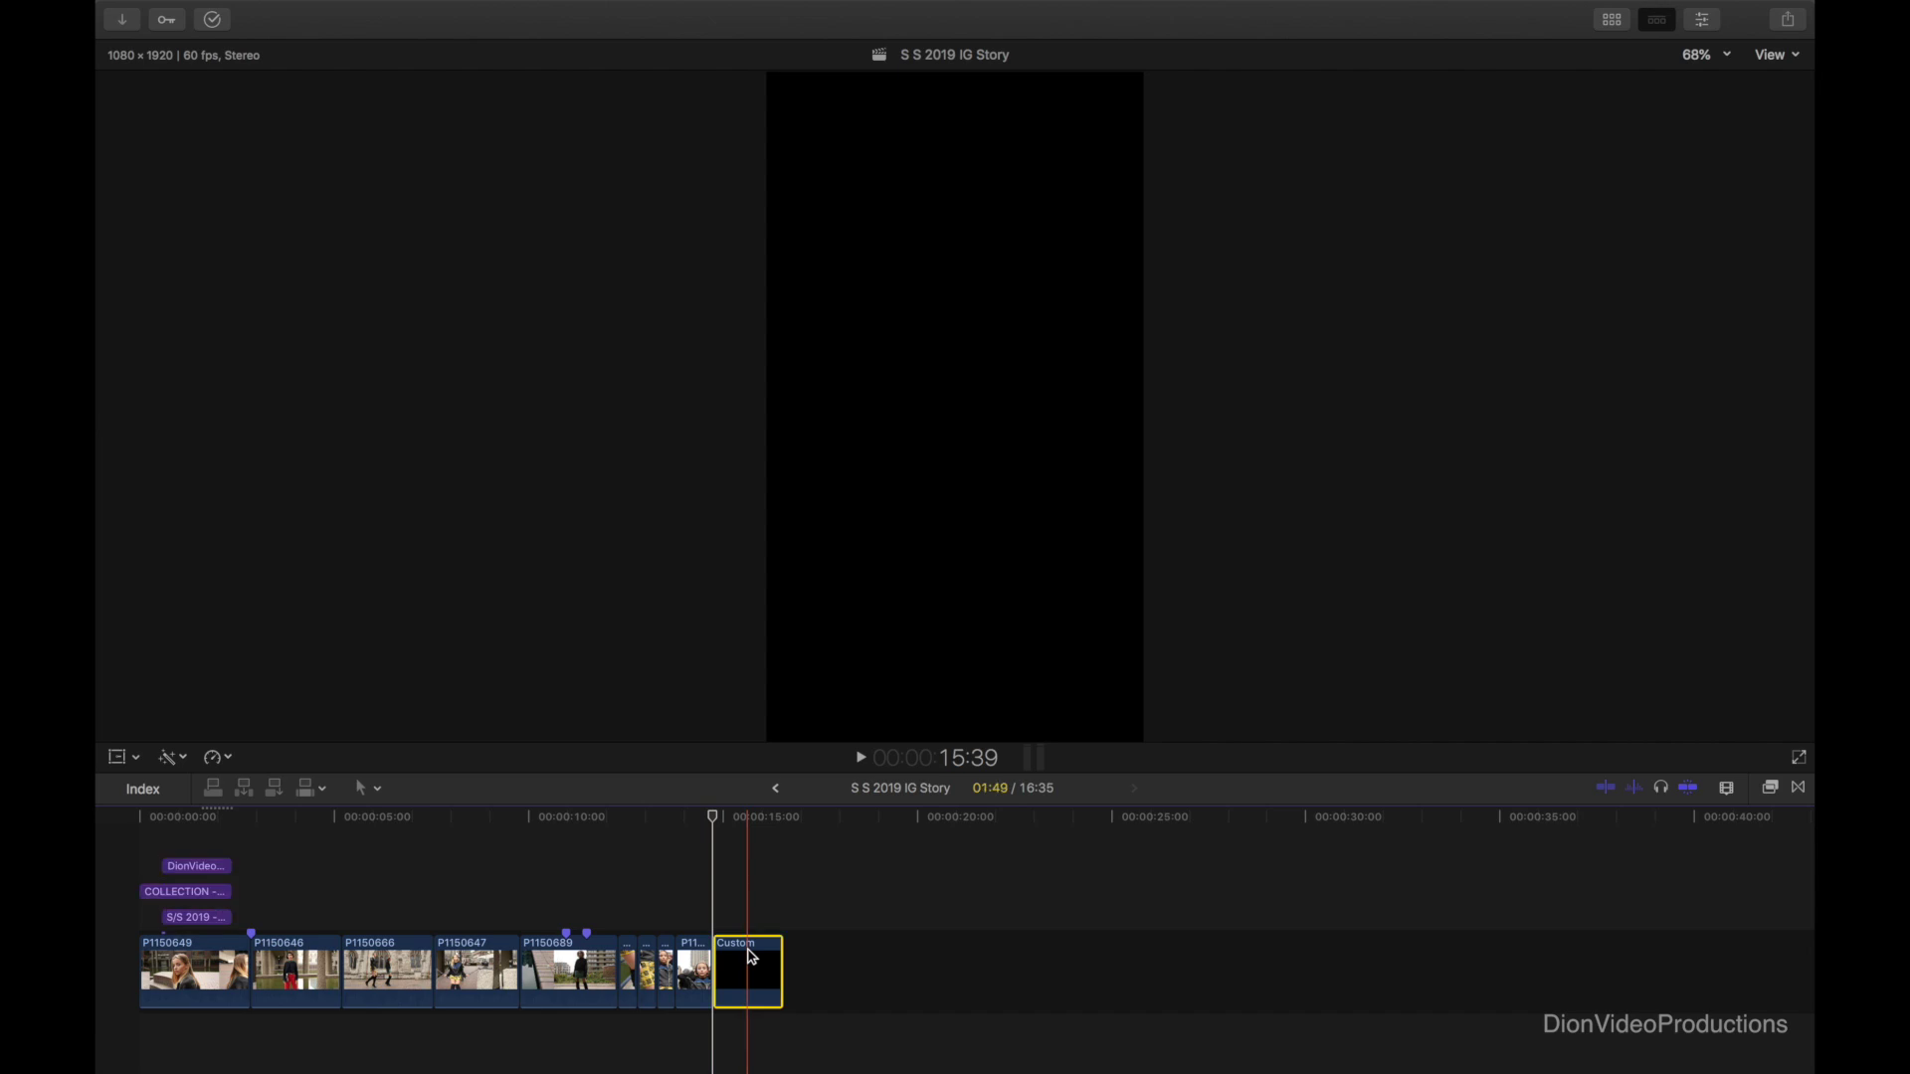
key(Delete)
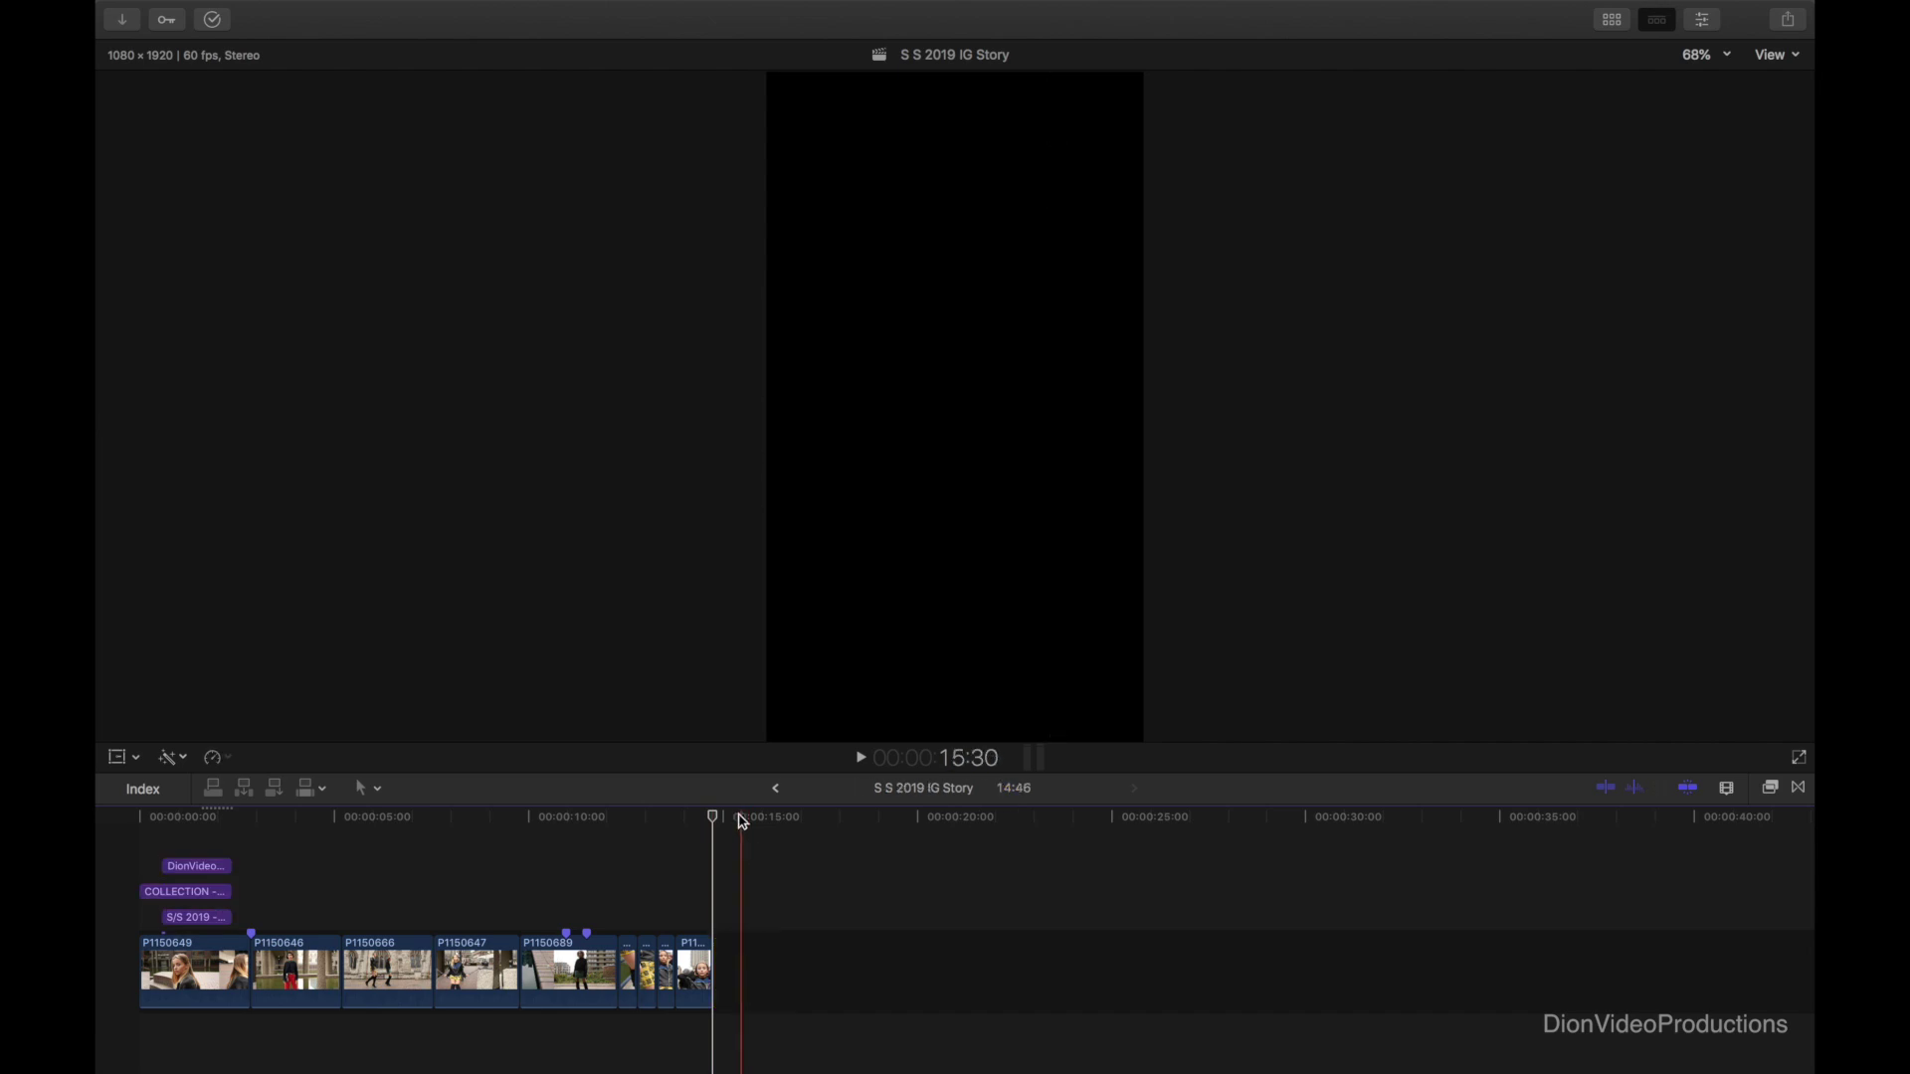
- Disable the three connected titles DionVideoProductions, COLLECTION and S/S 2019 above the first clip
key(shift+z)
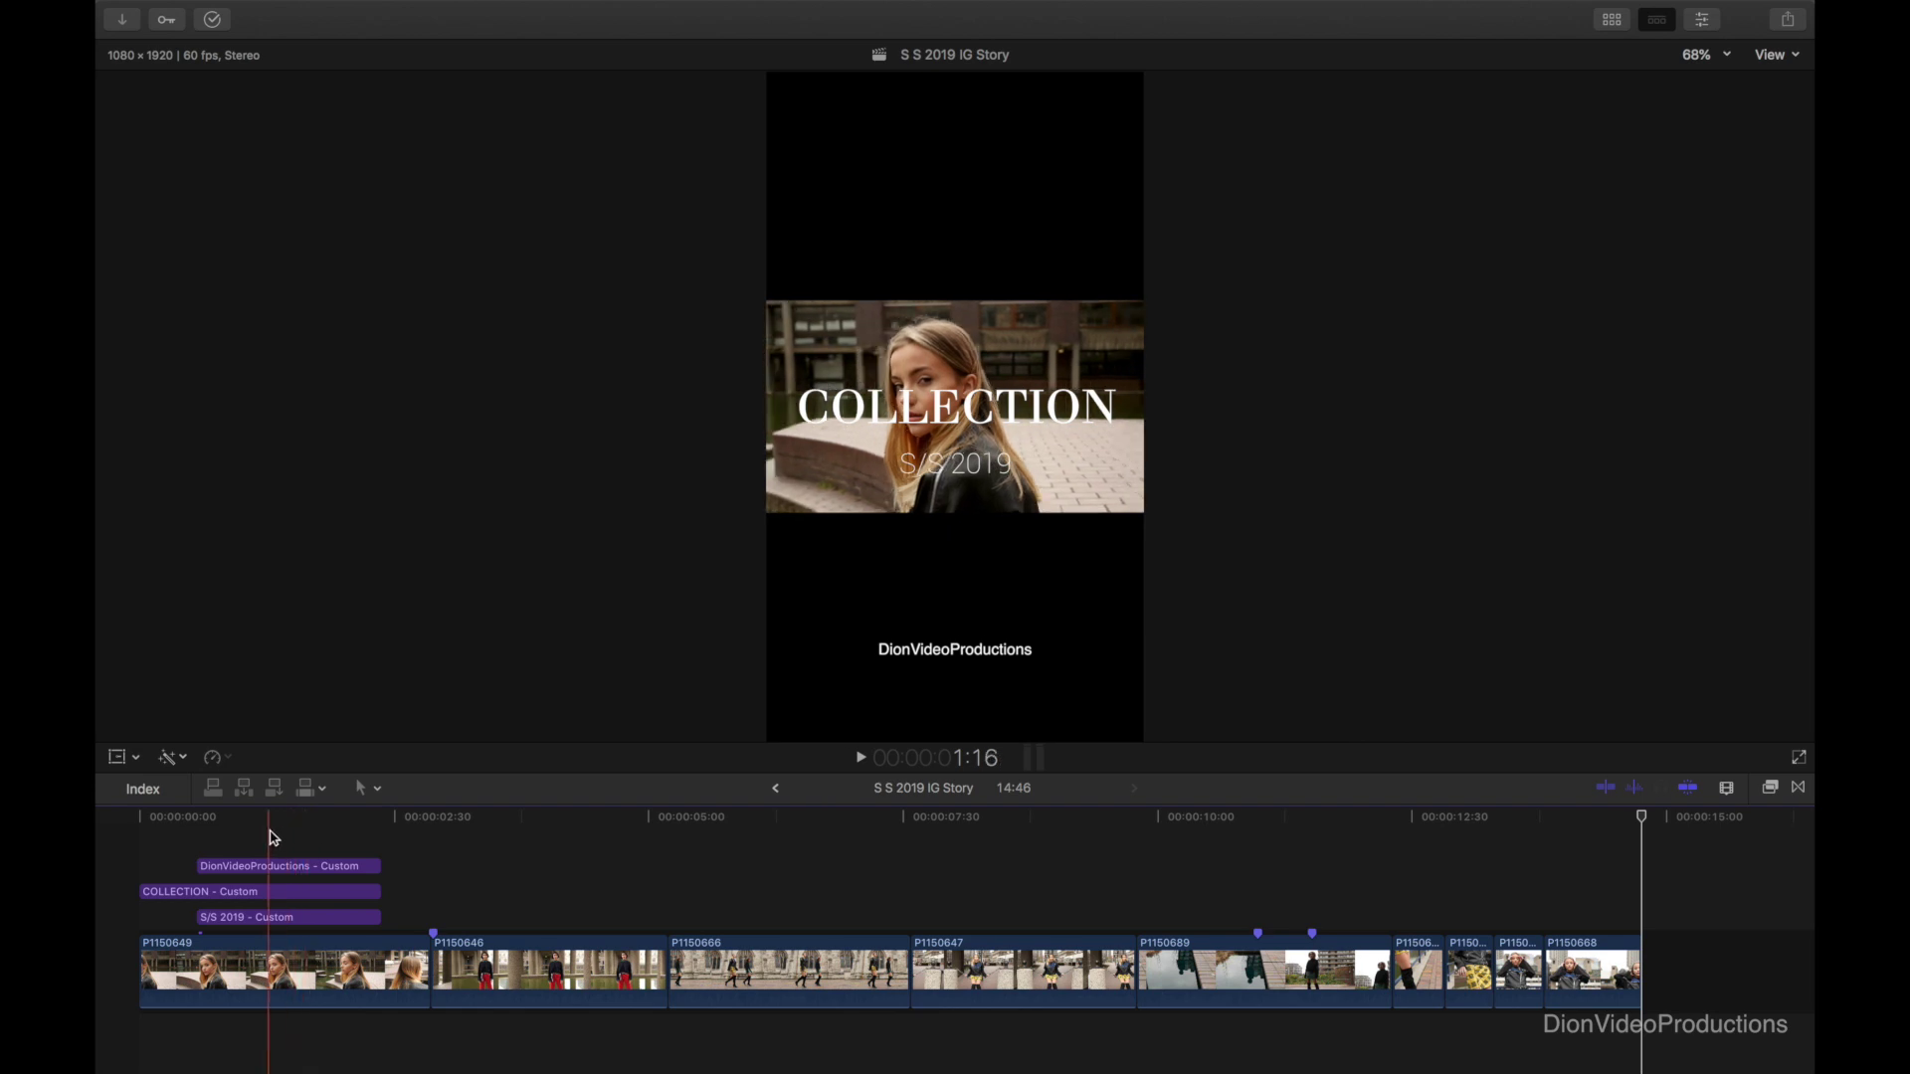
drag(269, 831, 313, 922)
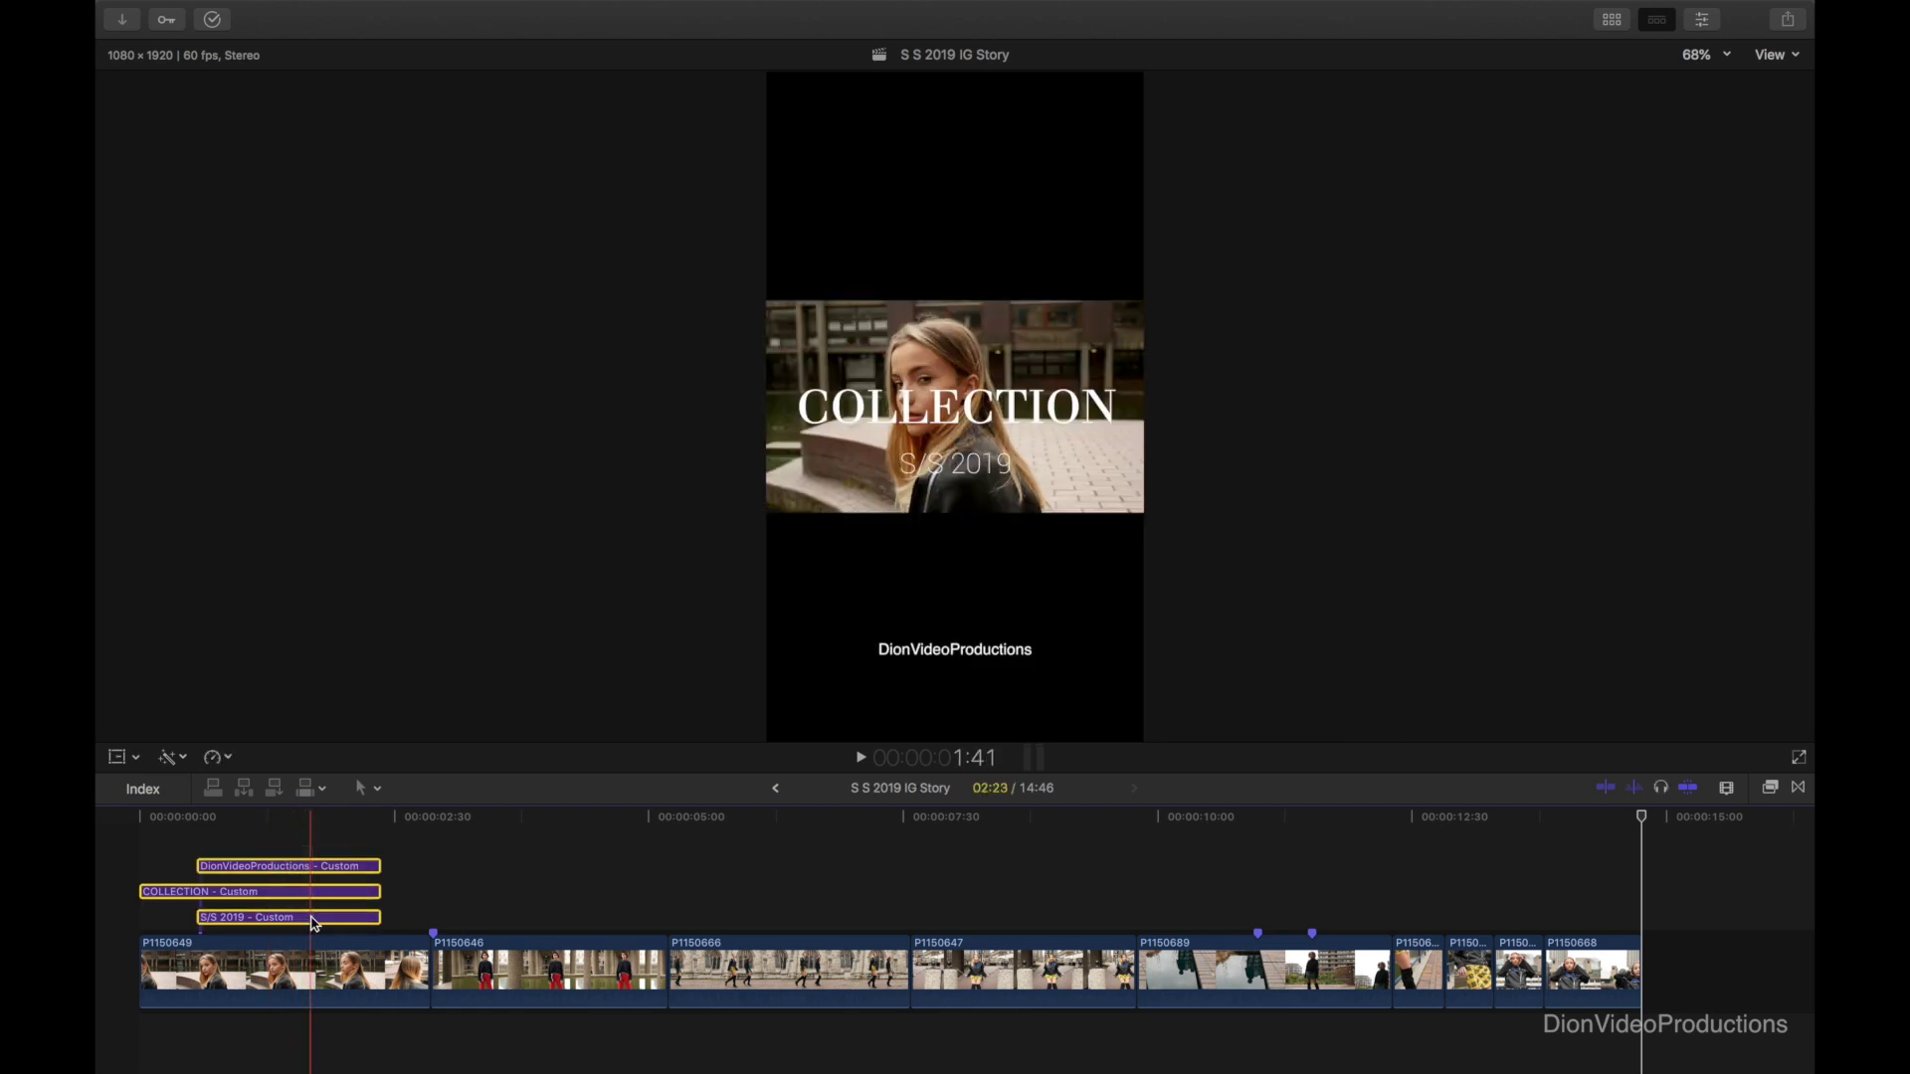
key(v)
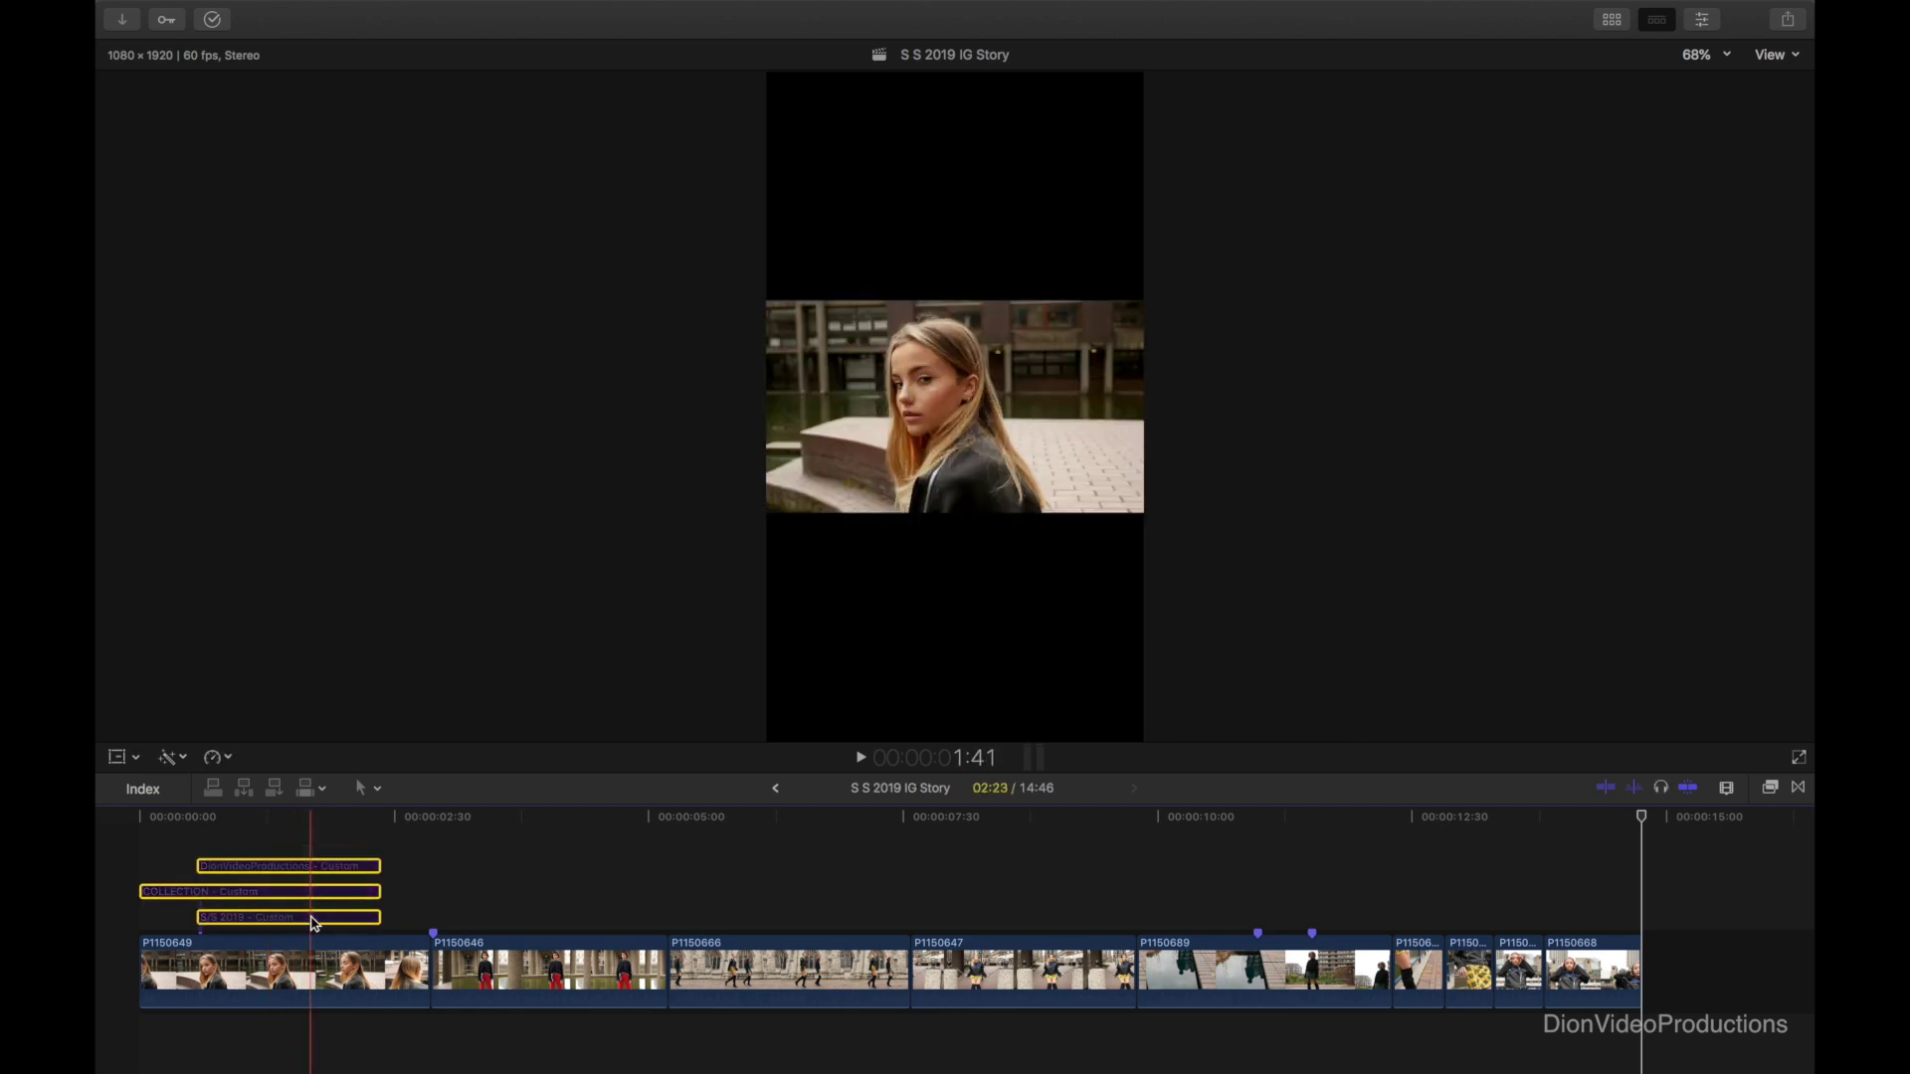
- Set the scale of the first timeline clip, P1150649, to 320% so it fills the vertical frame
click(293, 822)
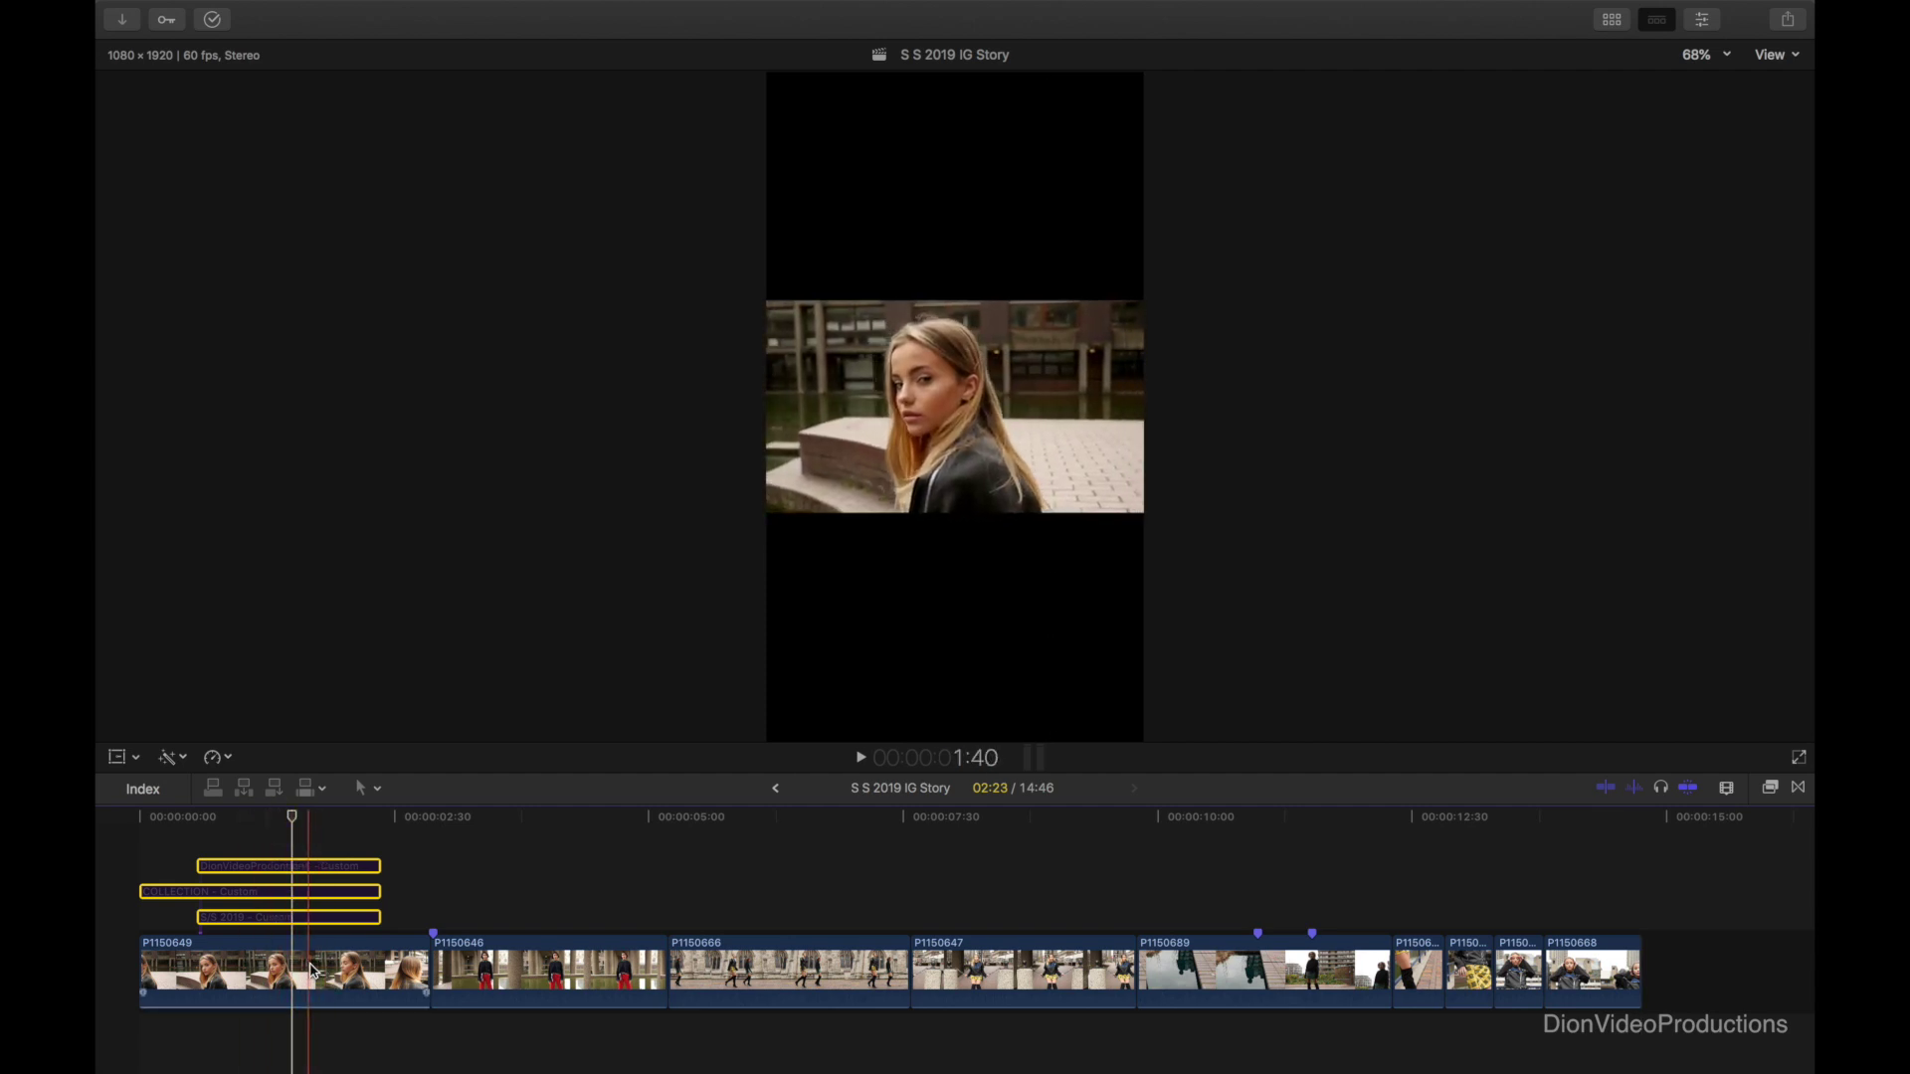
click(312, 972)
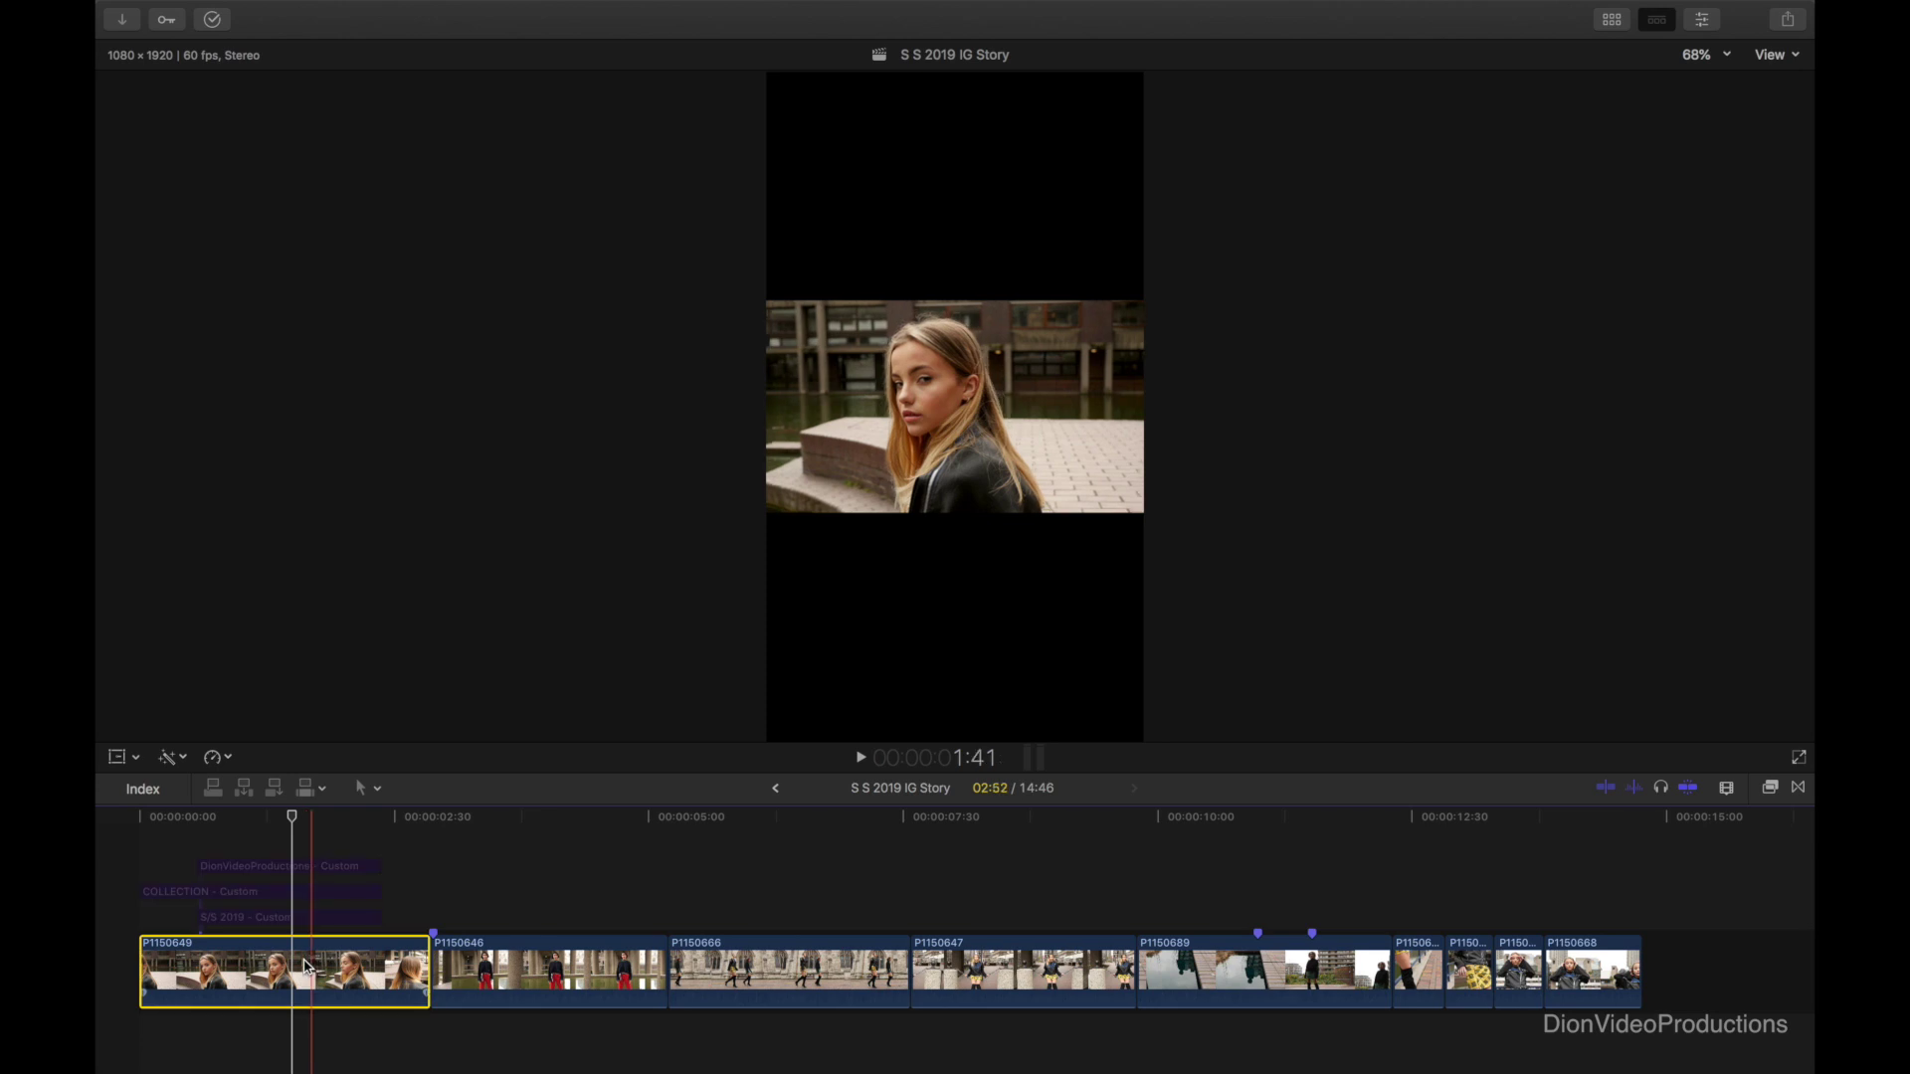
key(s)
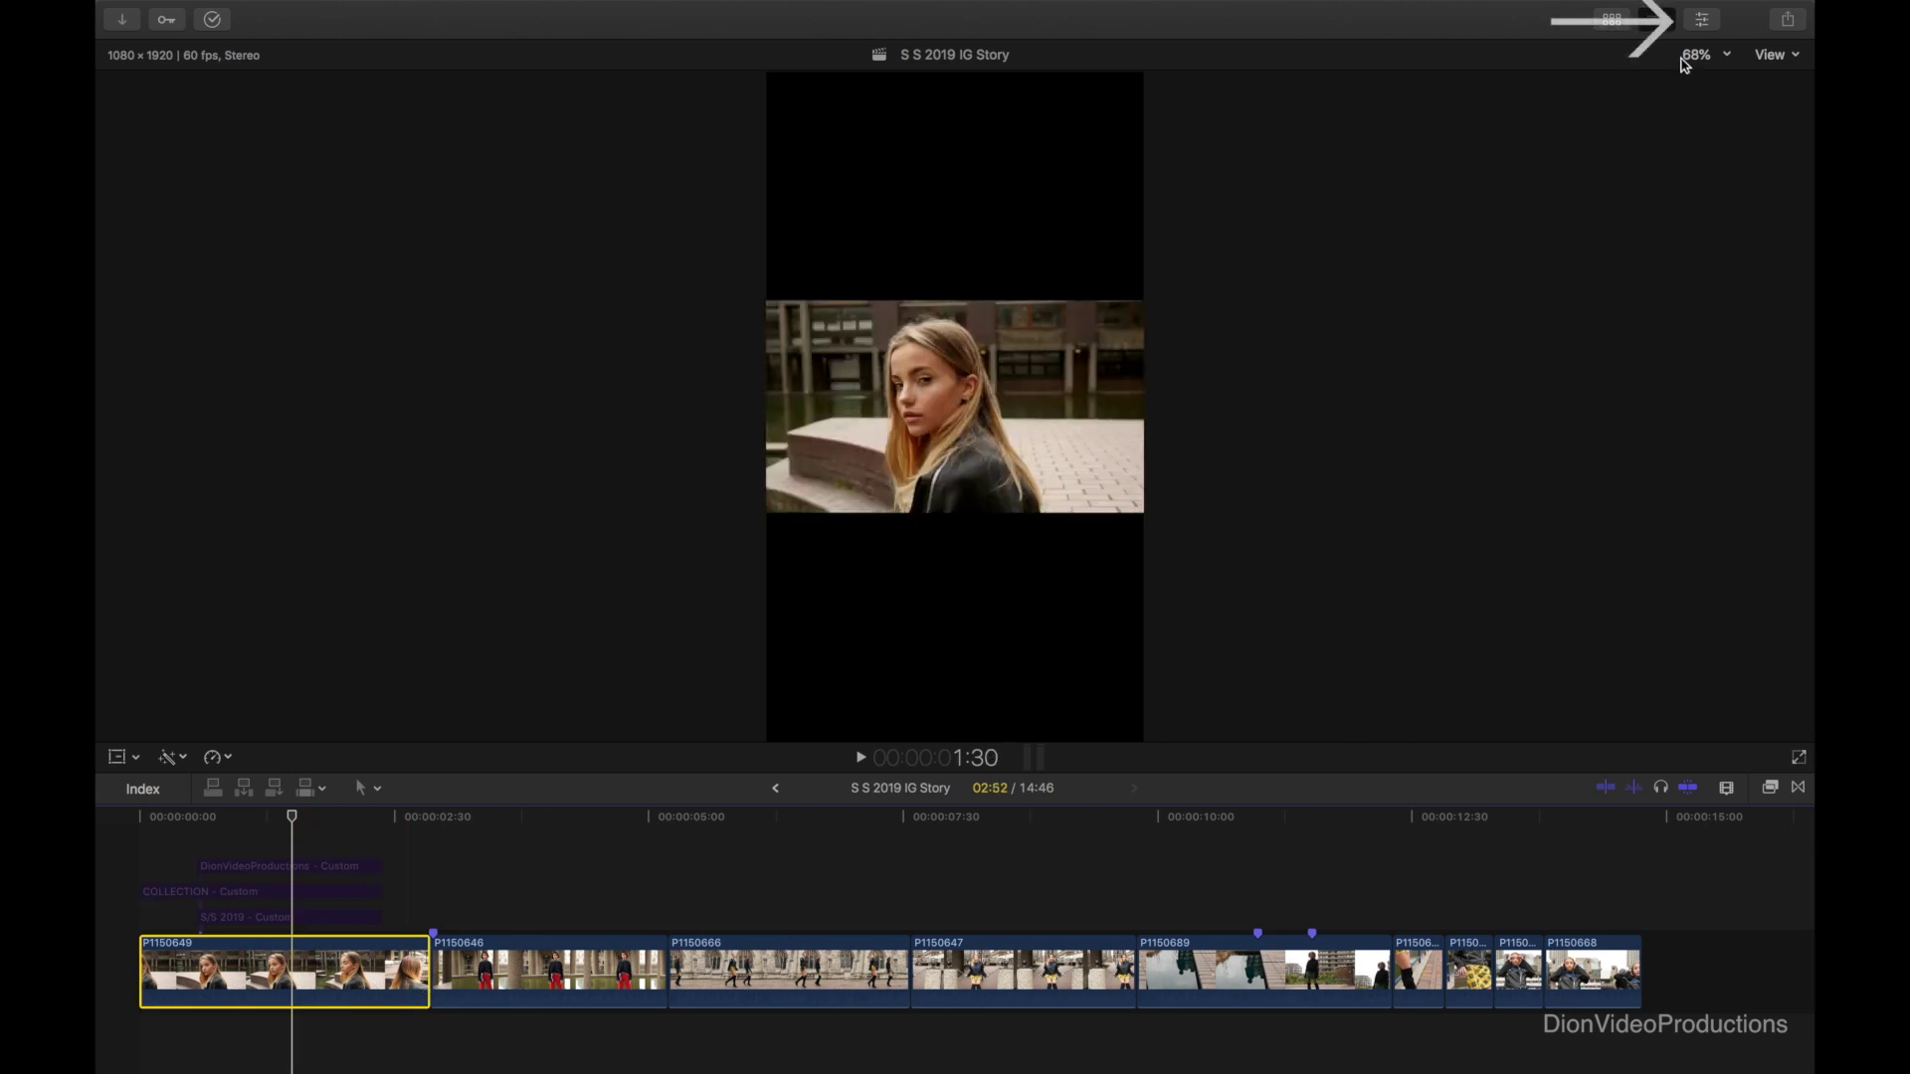
click(1705, 21)
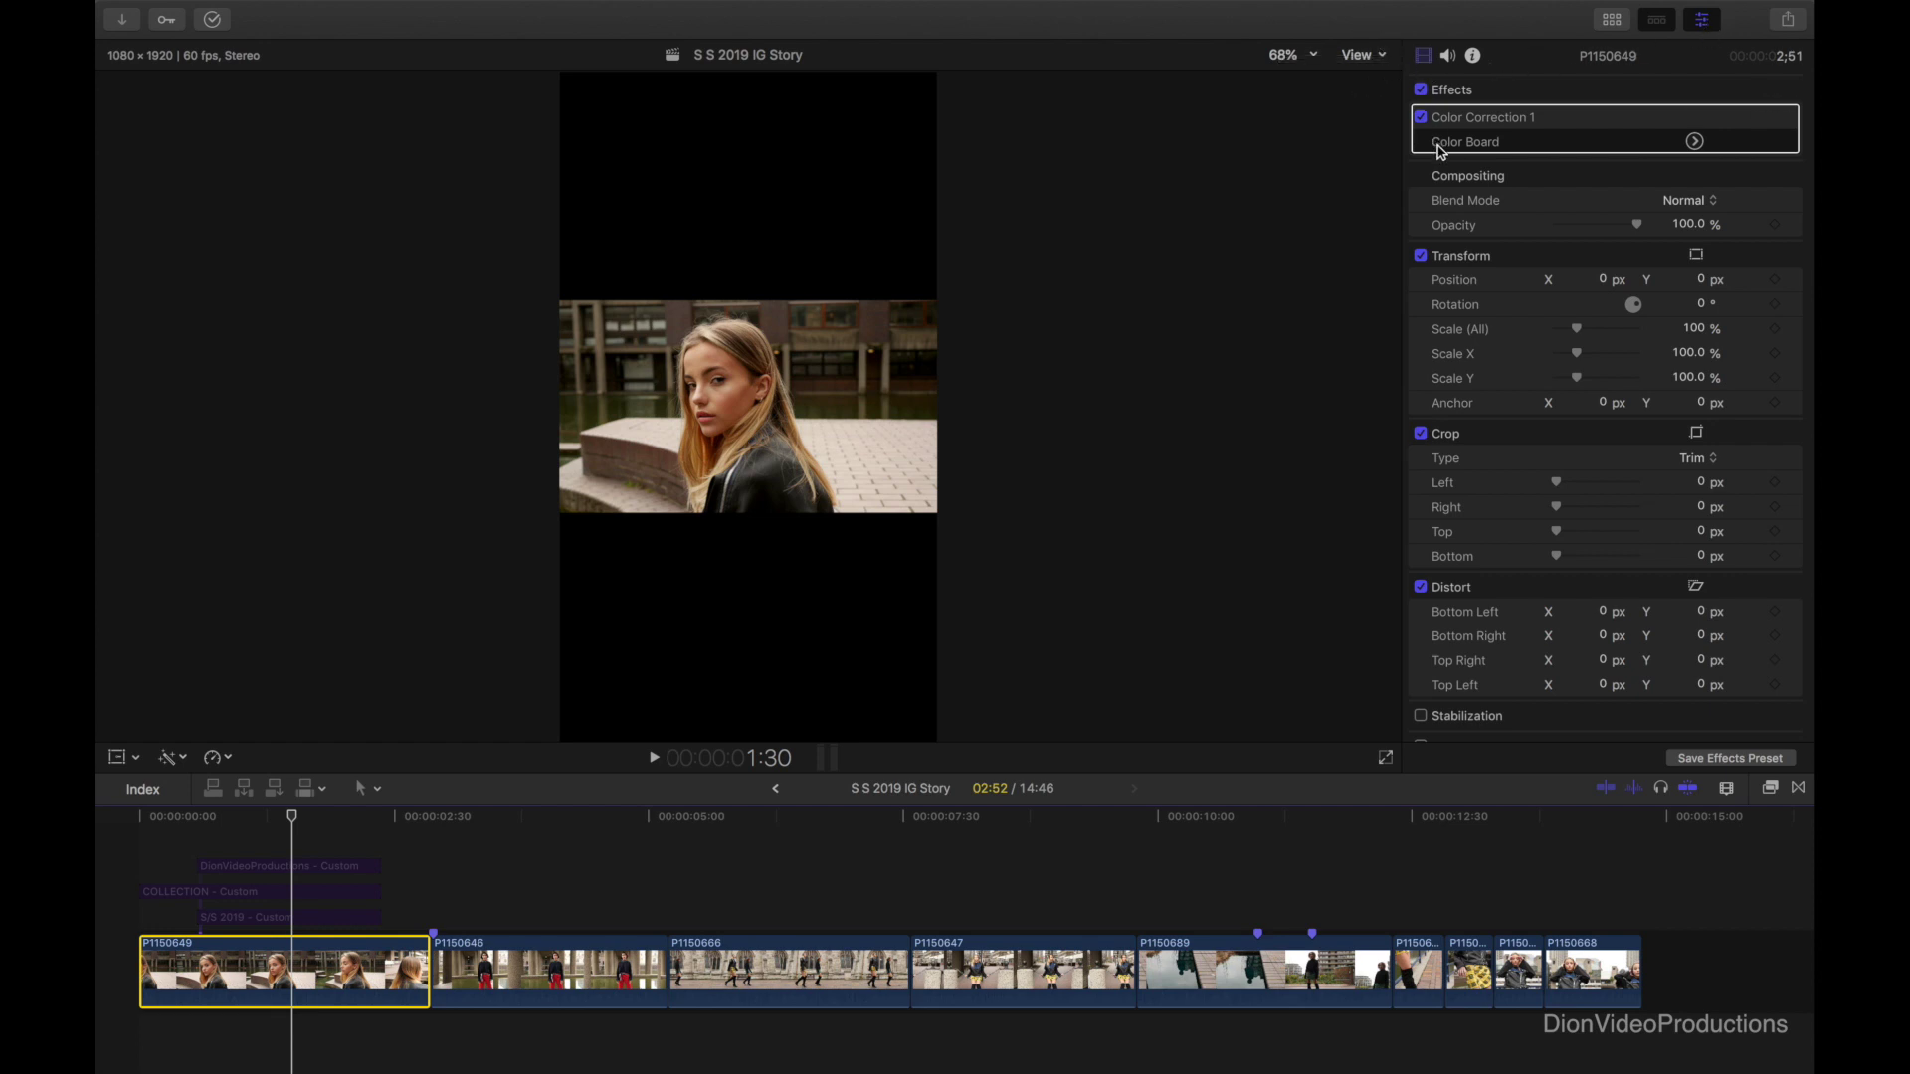
click(1694, 330)
text(320)
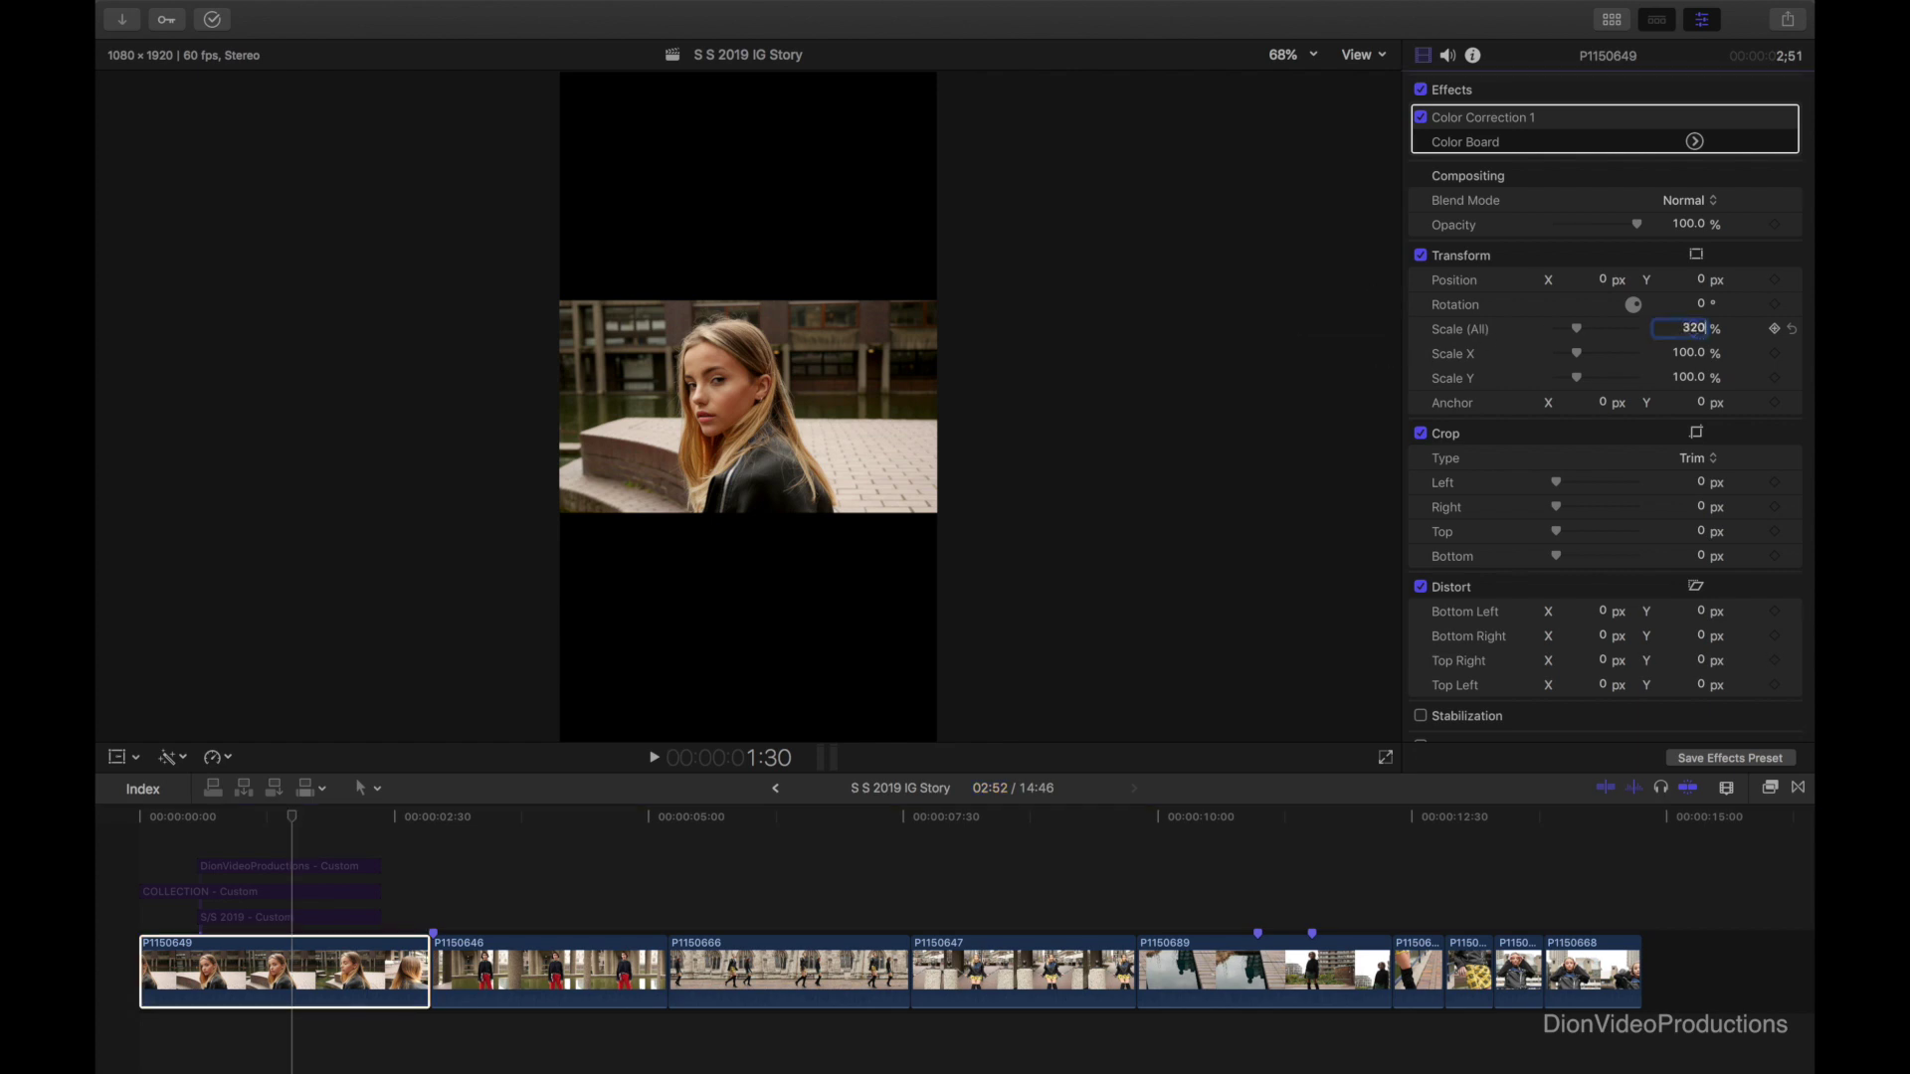
key(Return)
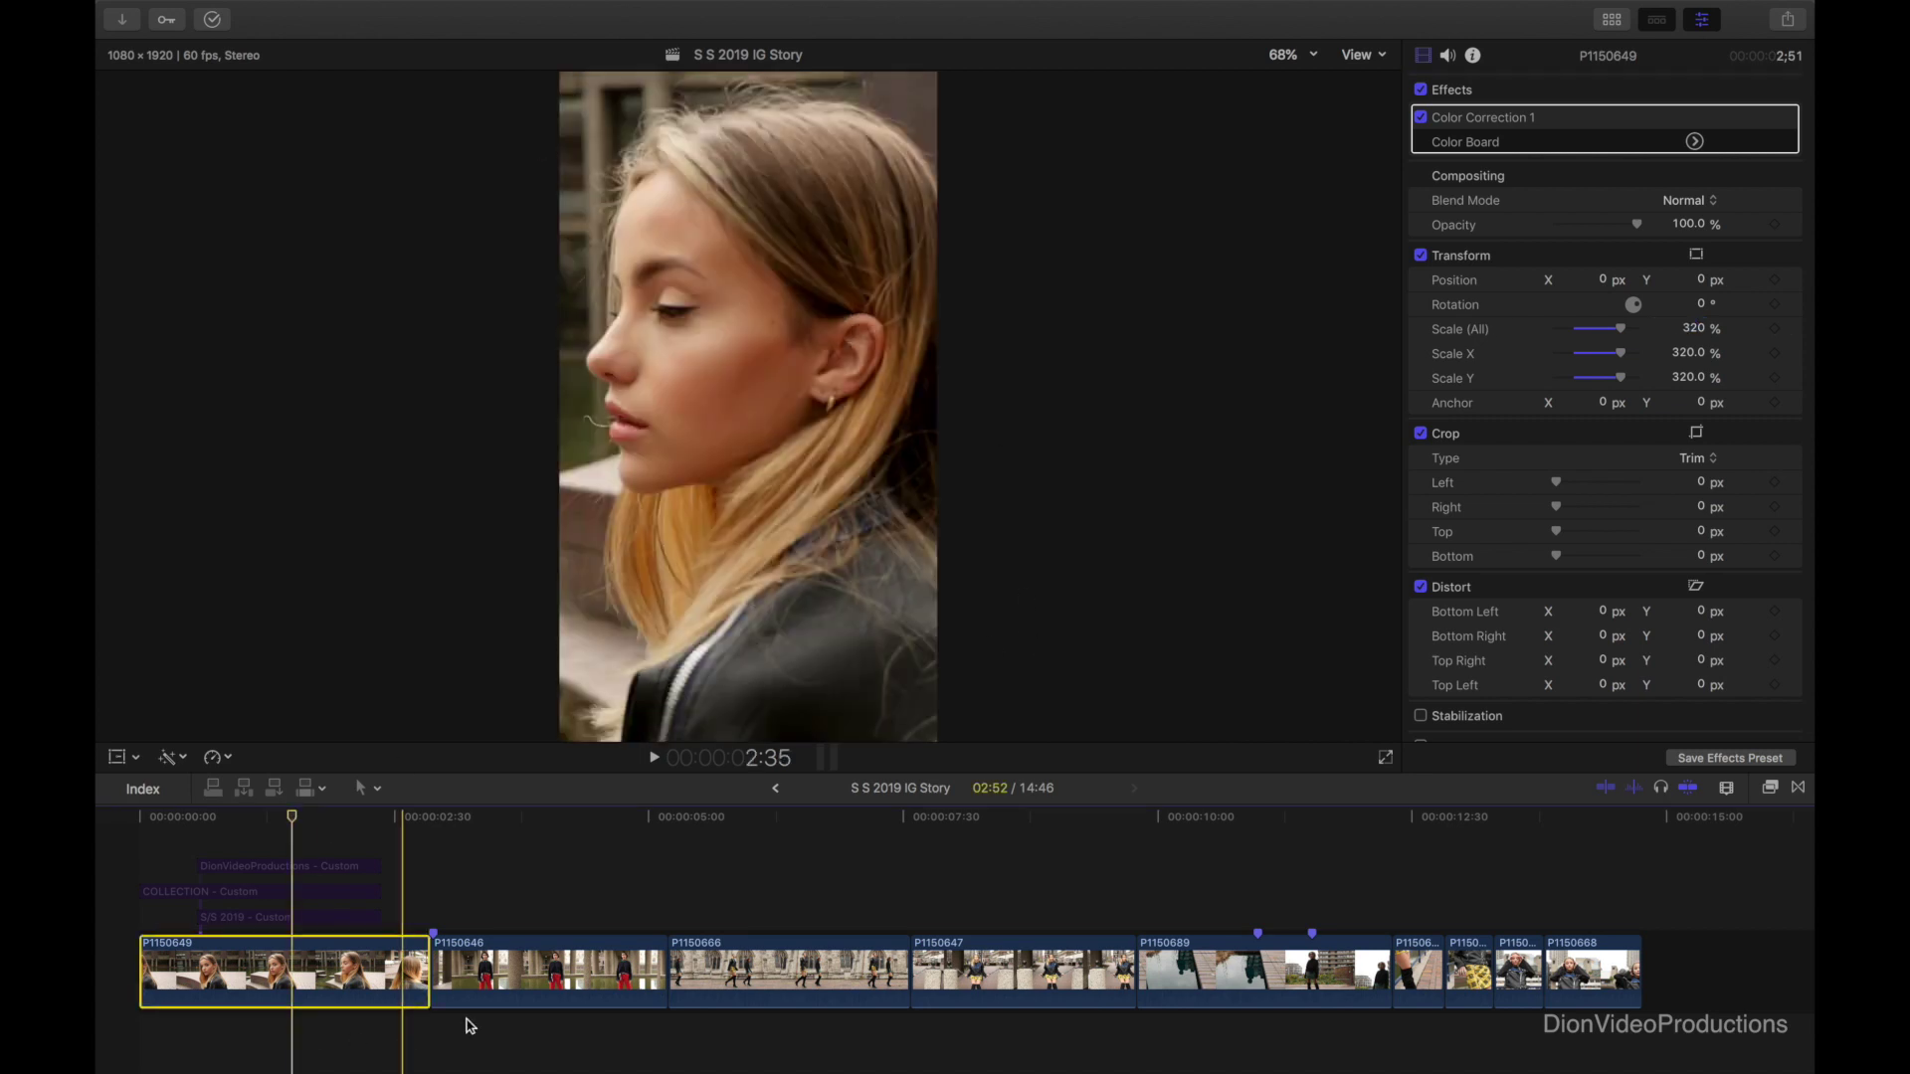
- Set the scale of the eight remaining clips, P1150646 through P1150668, to 320% together
click(560, 957)
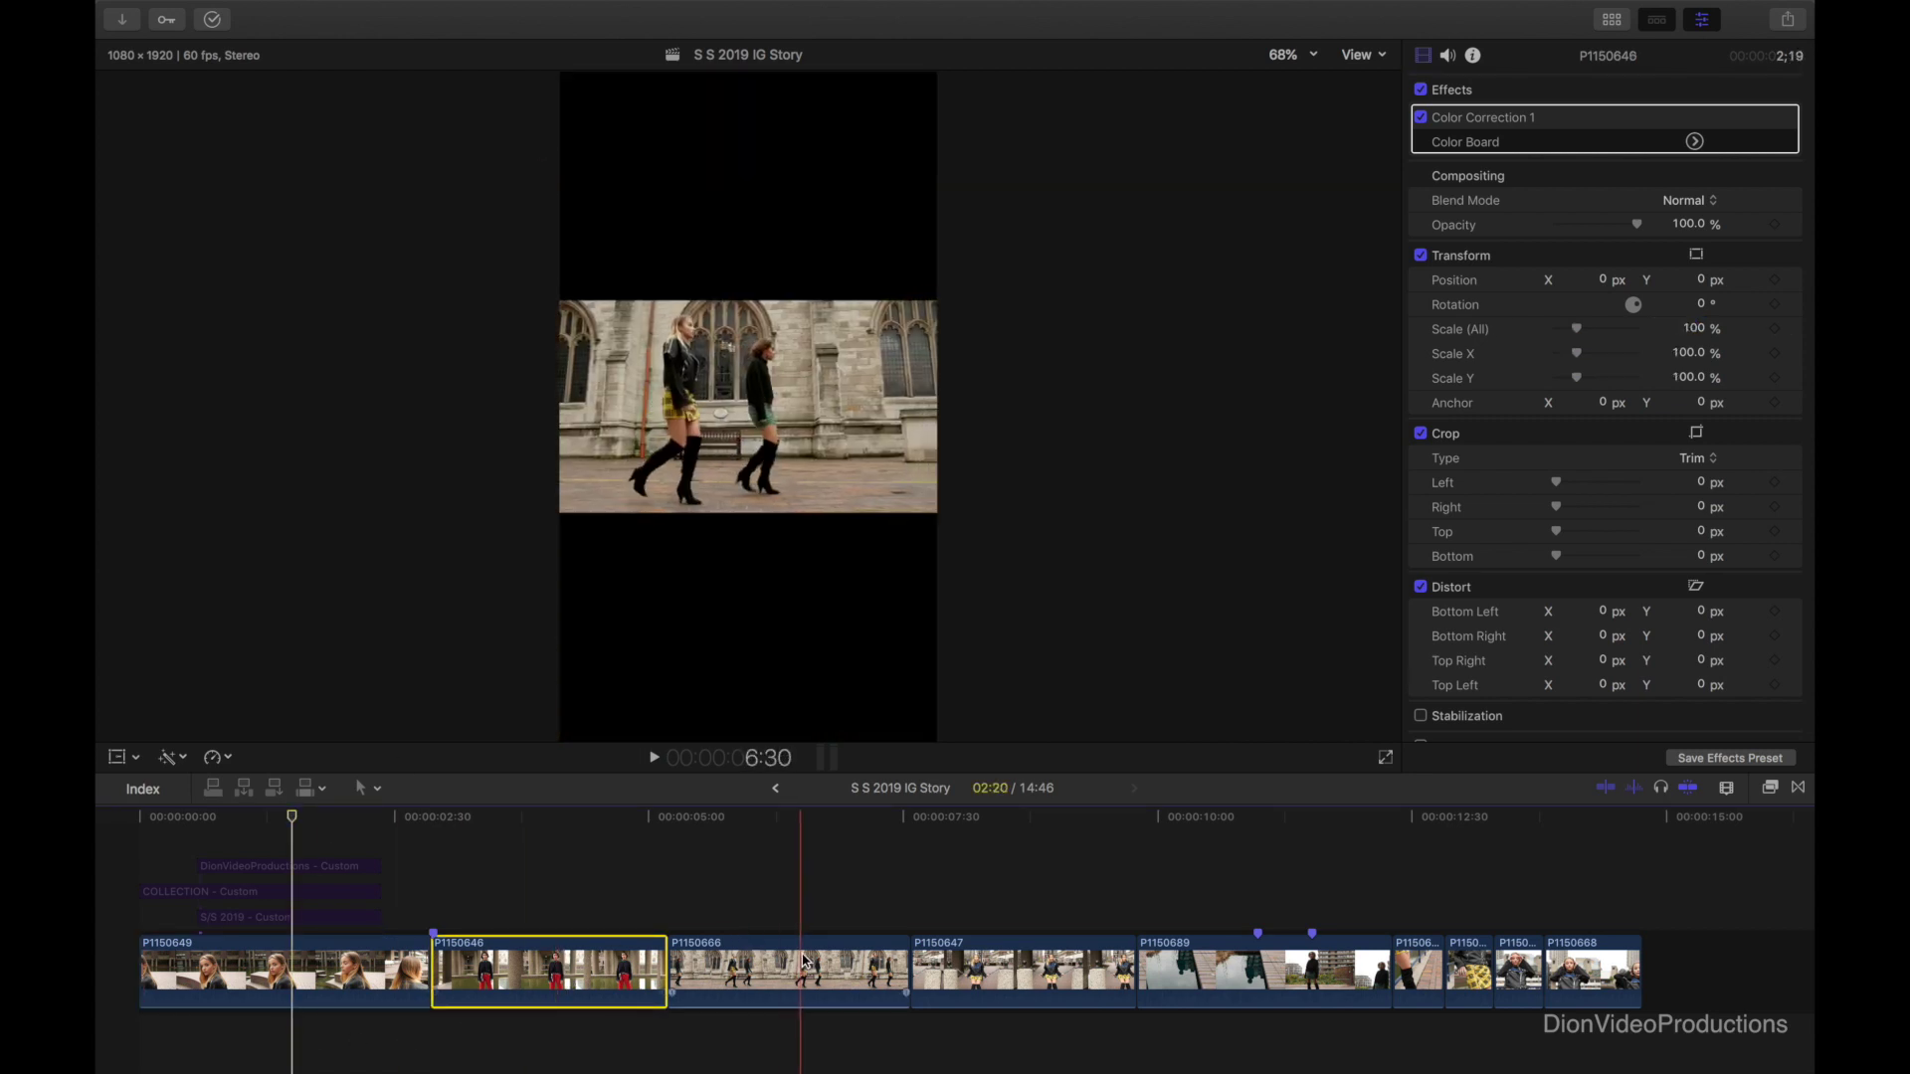
super+click(808, 963)
super+click(1005, 963)
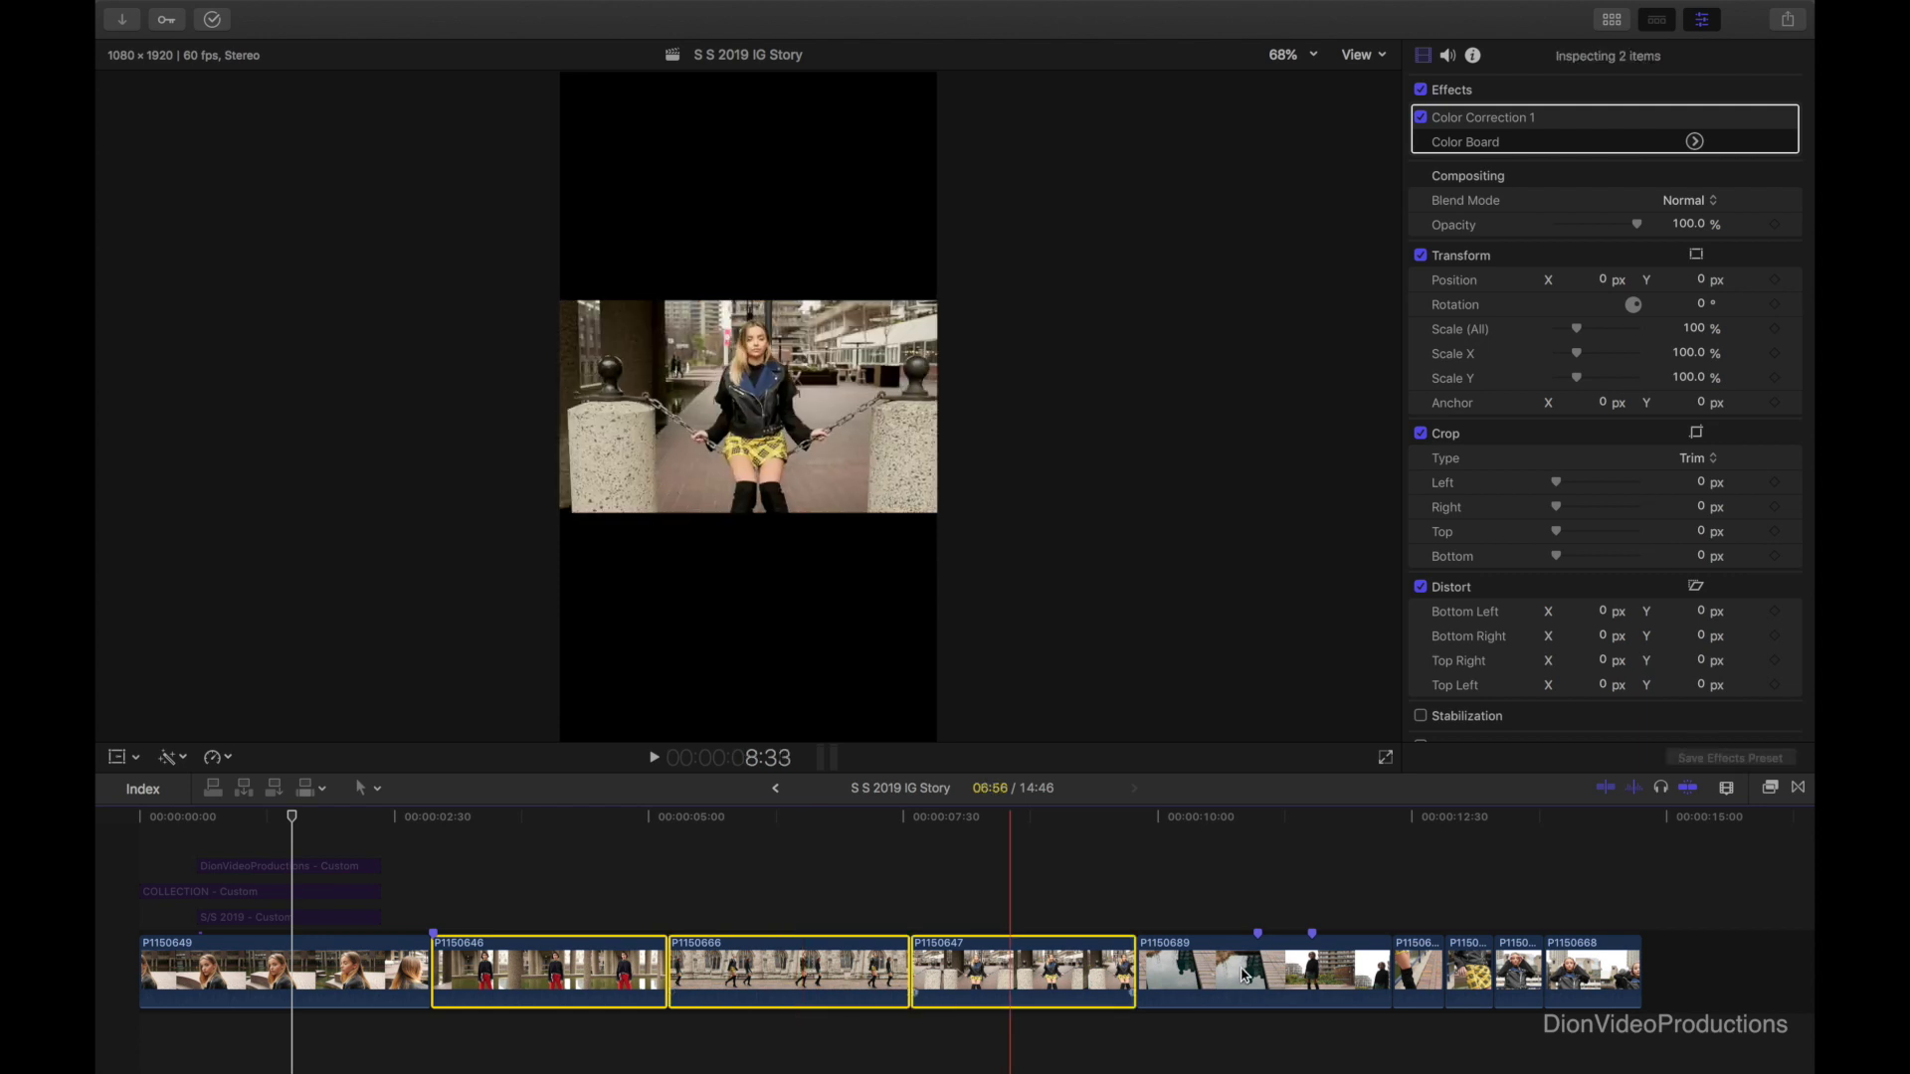
super+click(1294, 970)
super+click(1421, 970)
super+click(1470, 975)
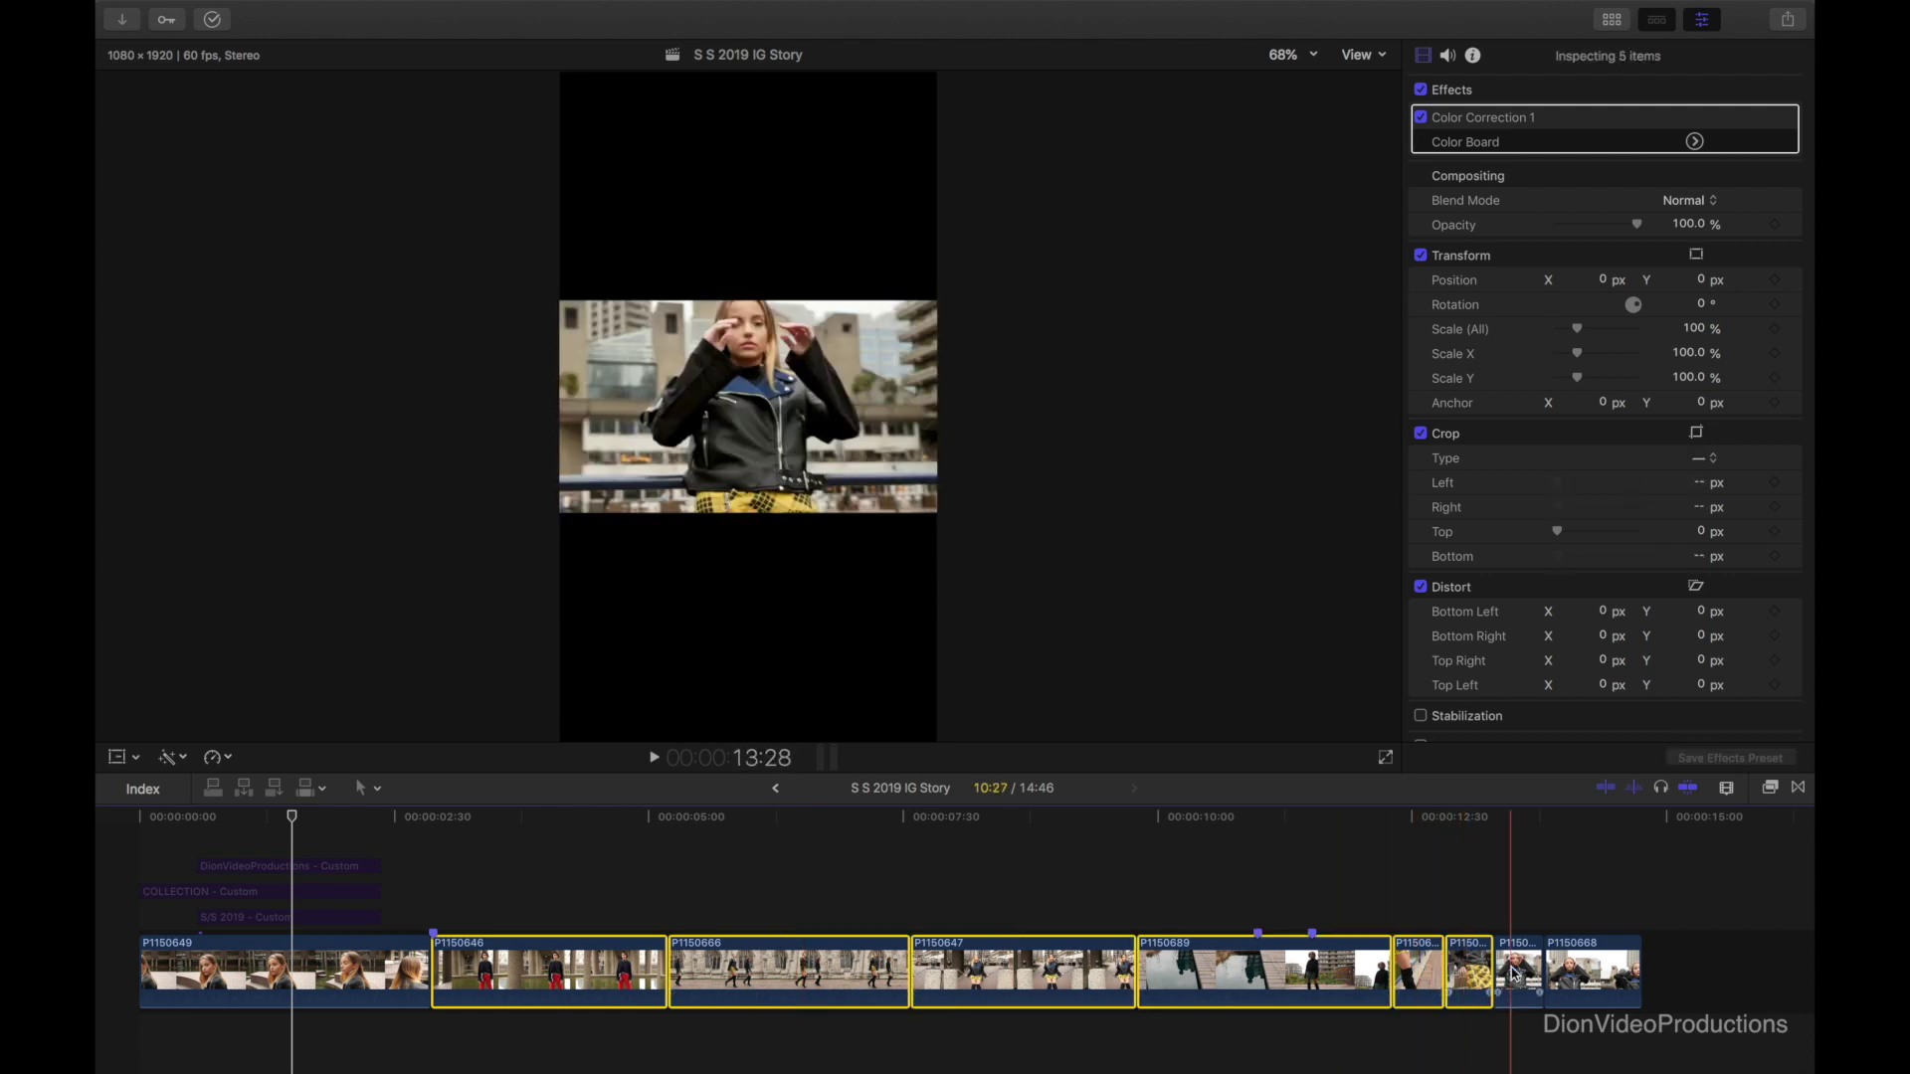
super+click(1516, 973)
super+click(1582, 970)
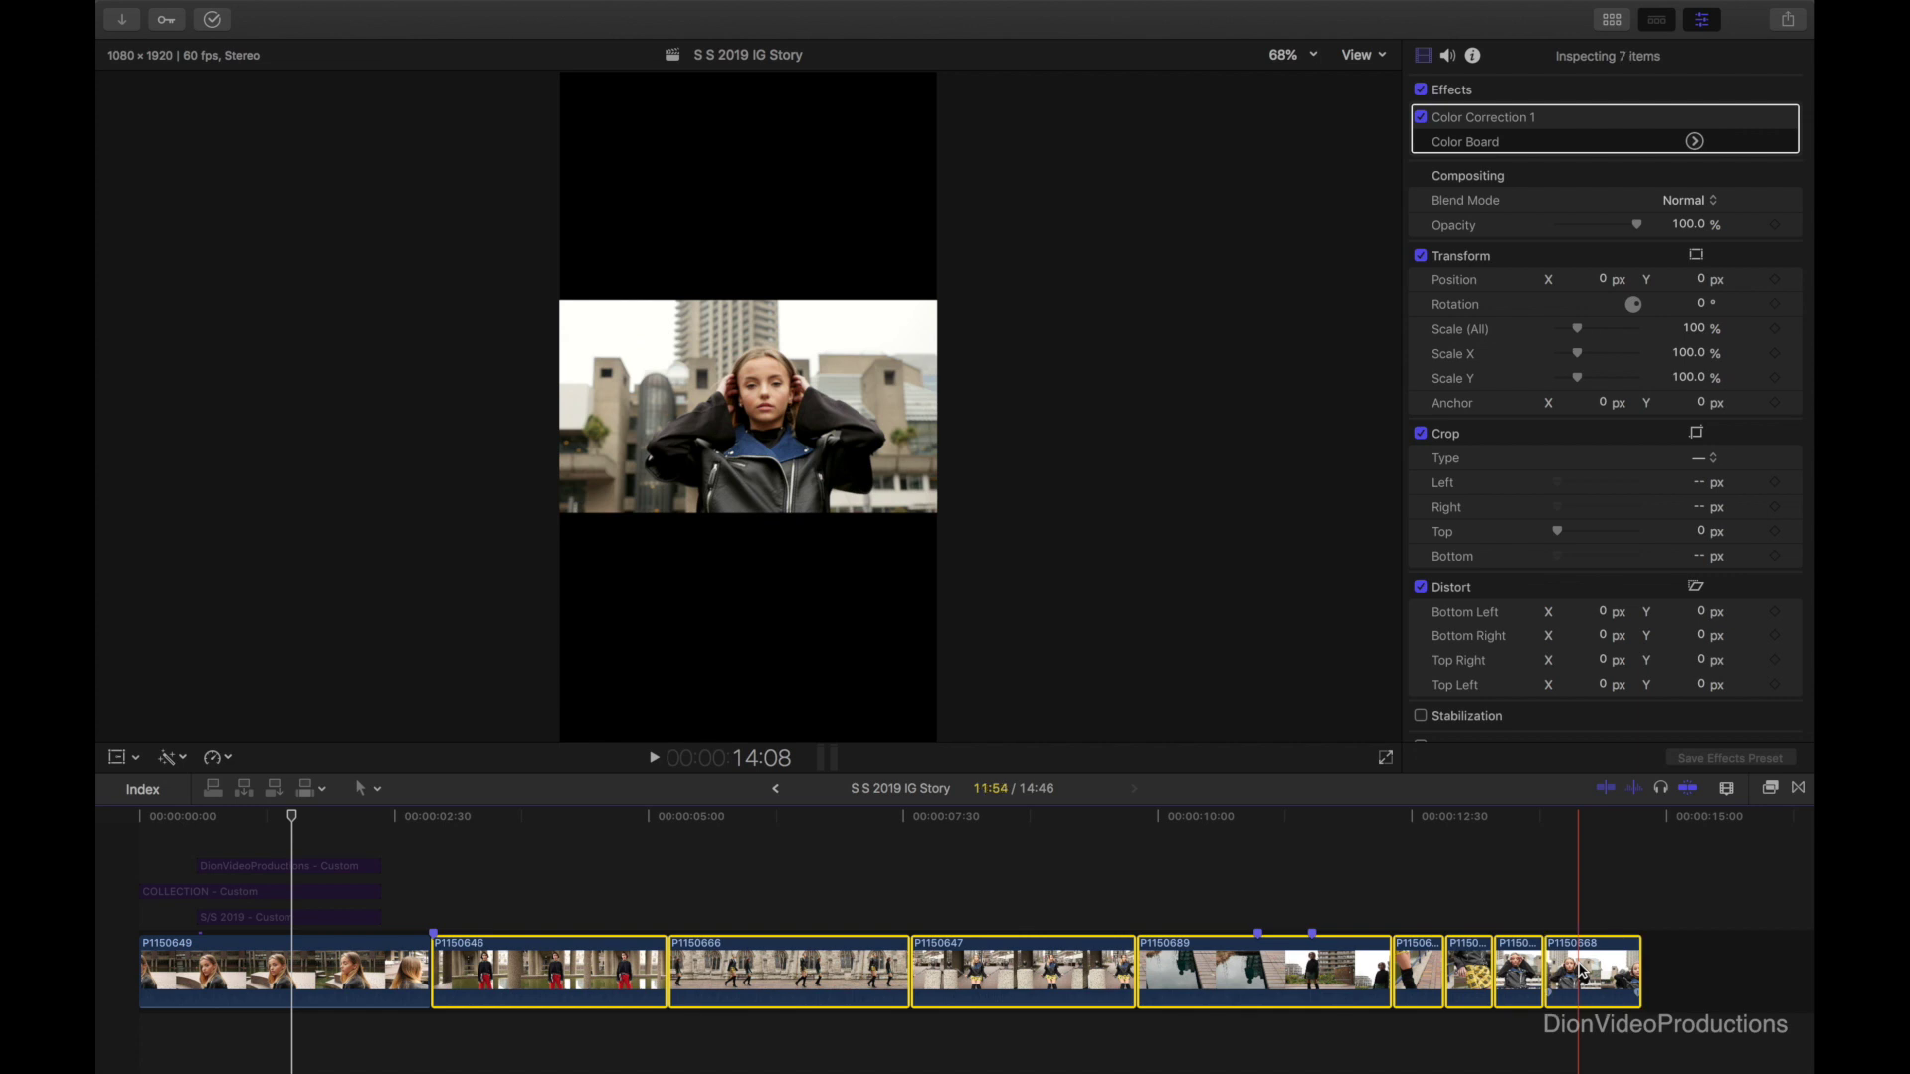
click(1689, 329)
text(320)
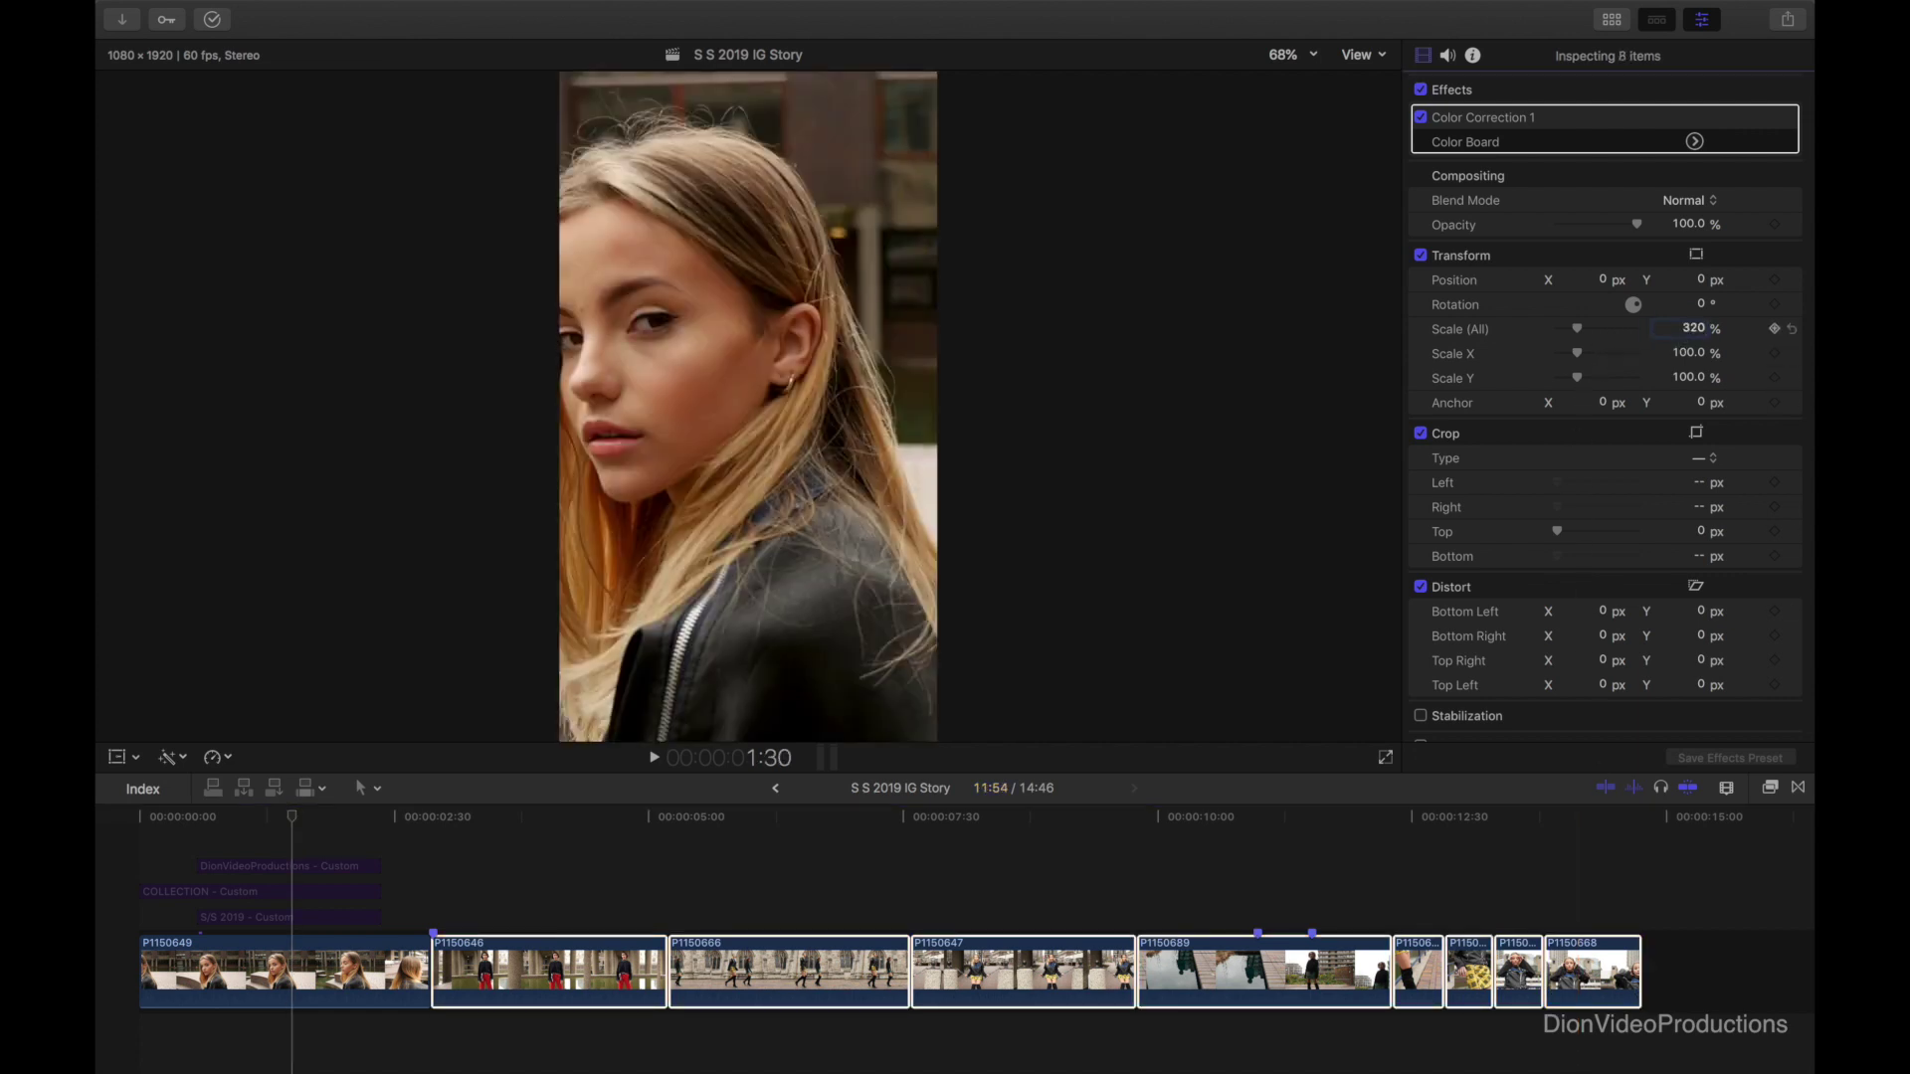
key(Return)
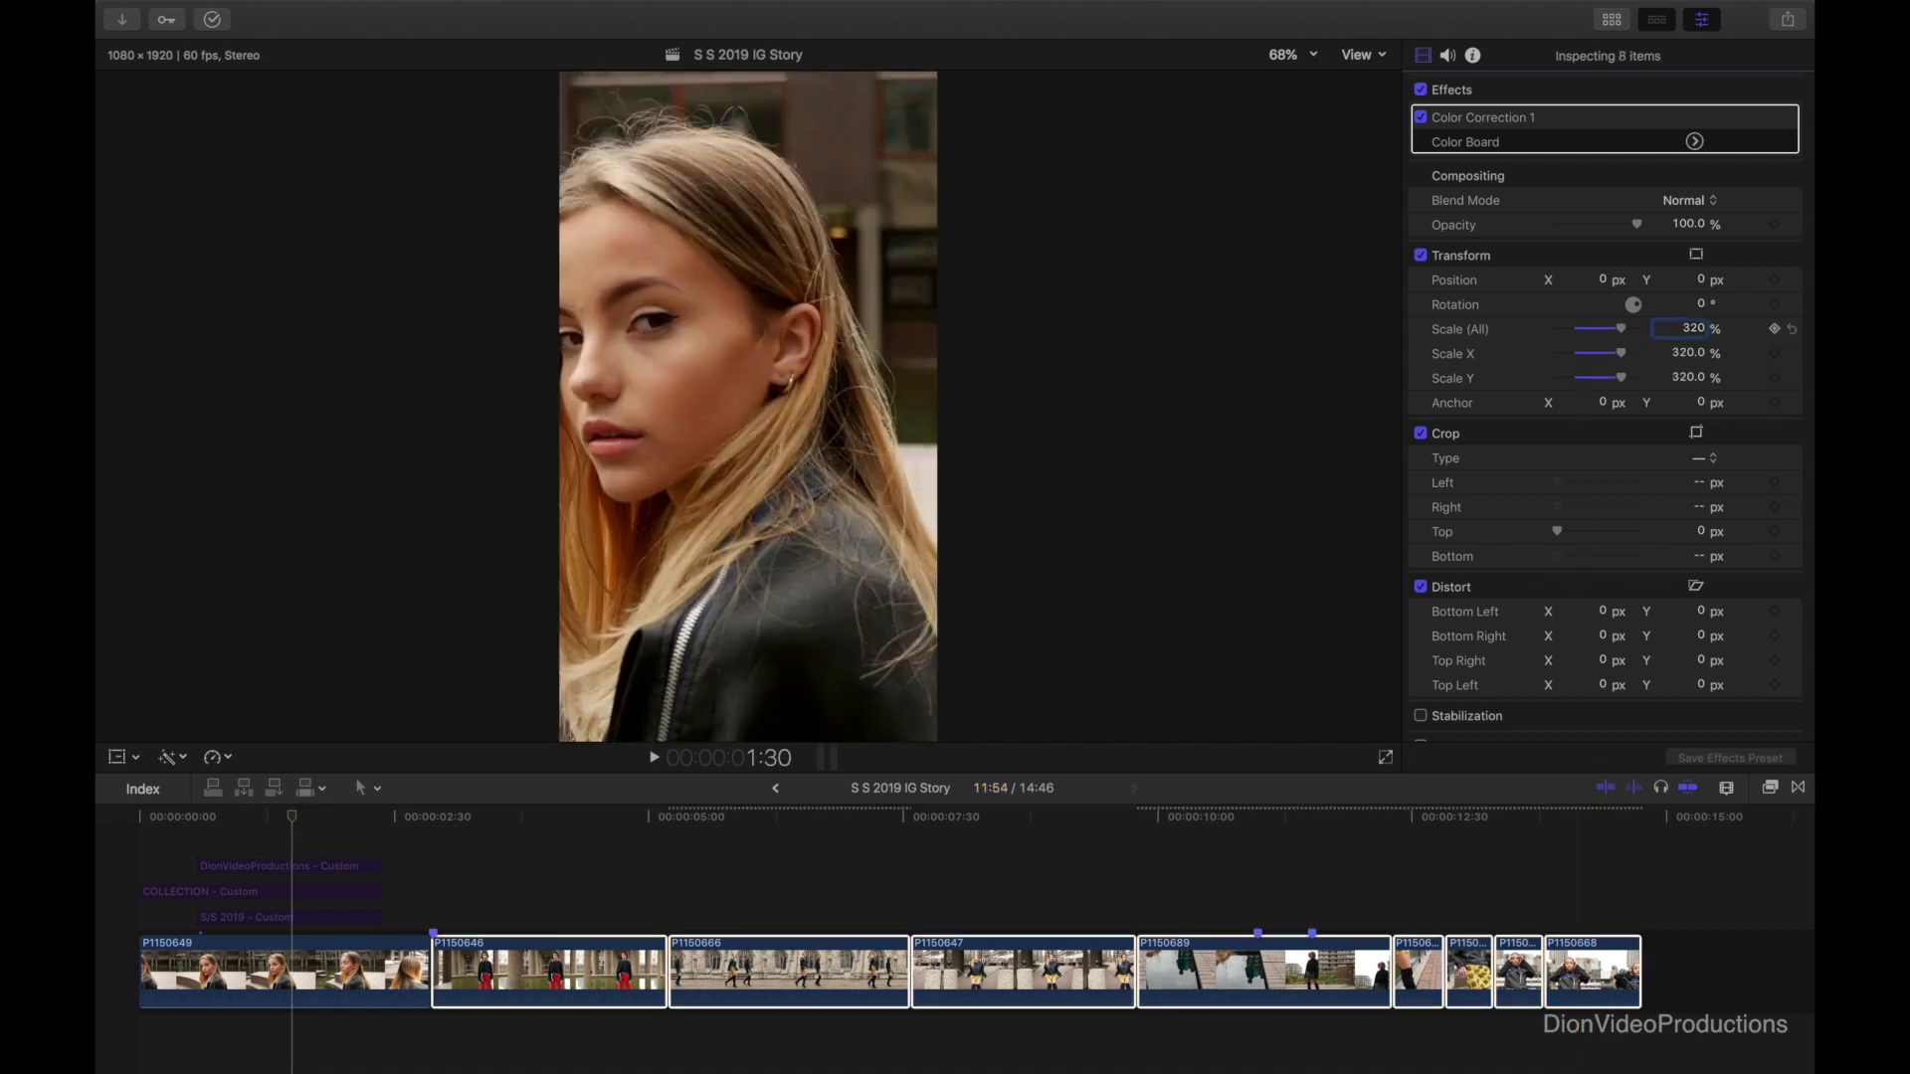
click(1035, 877)
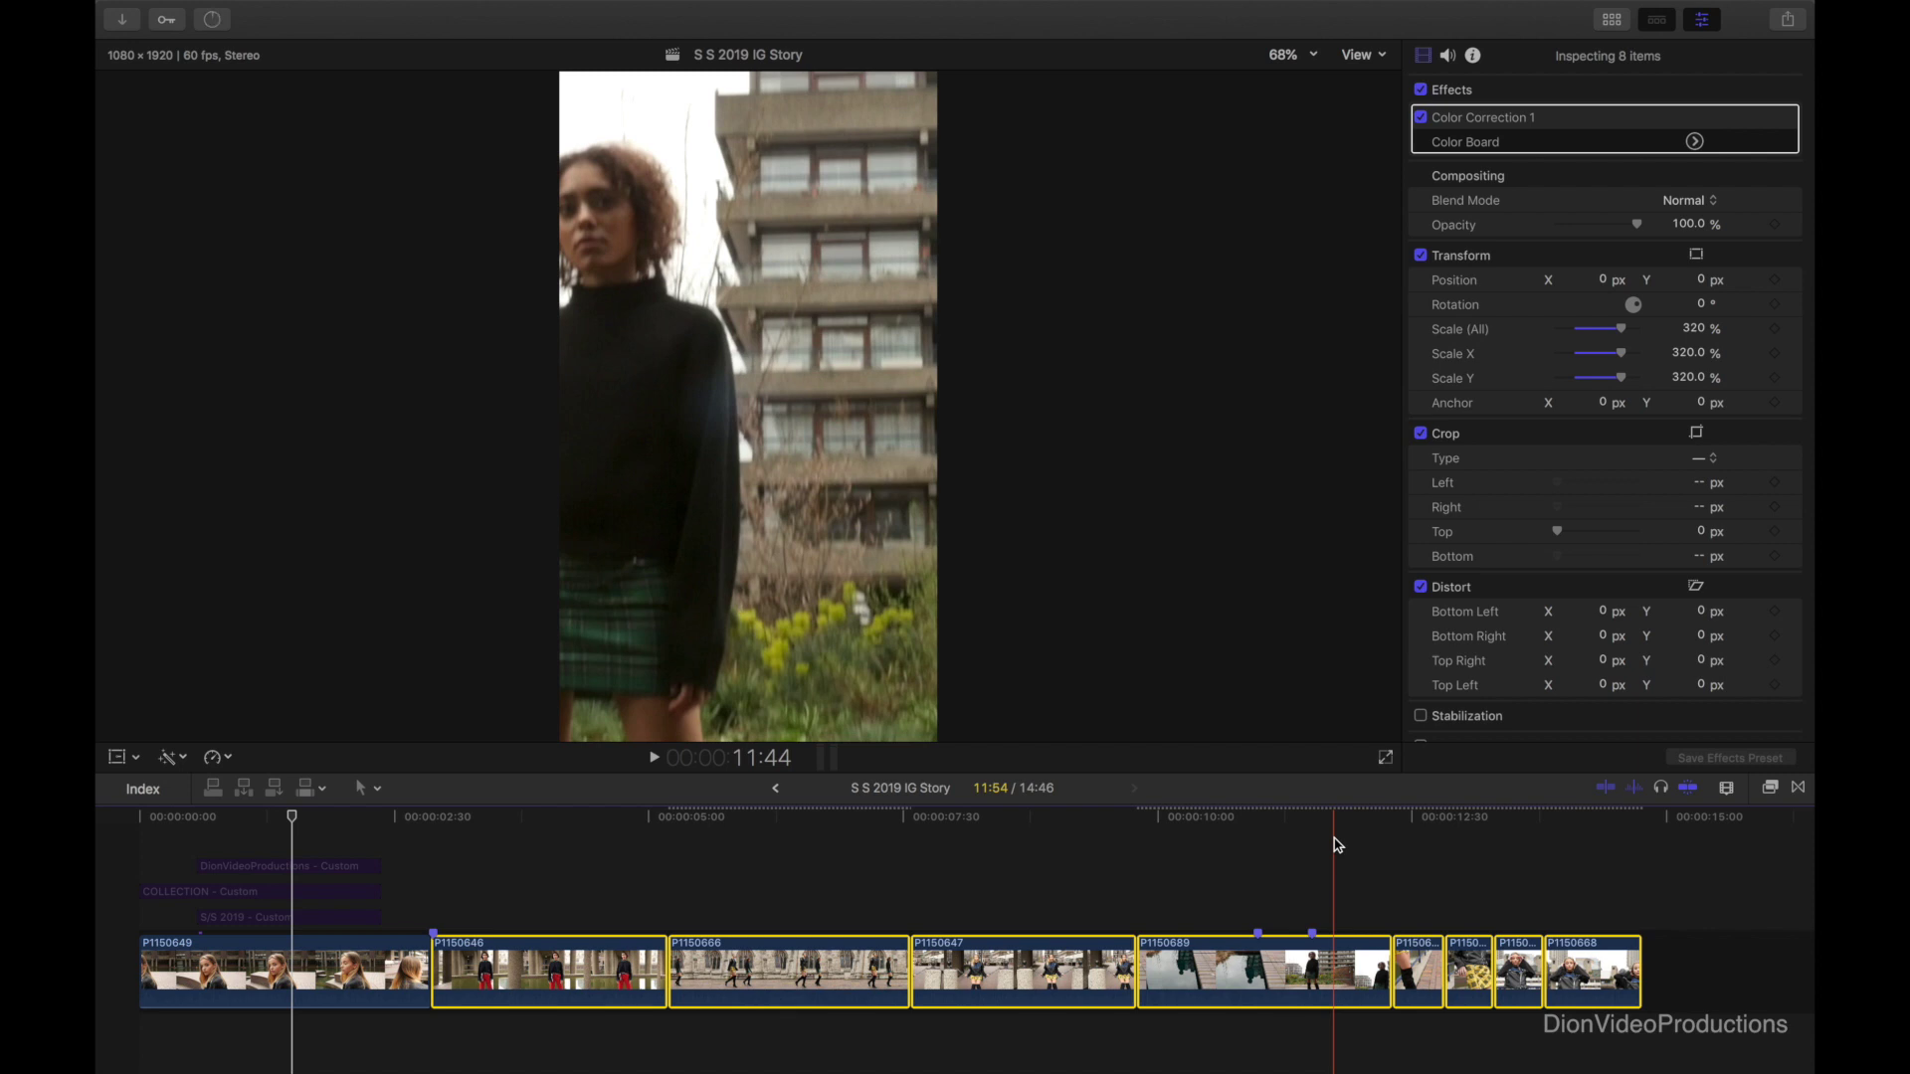
- Shift the first clip, P1150649, horizontally to an X position of 169.9 px to bring the model's face into frame
click(1334, 845)
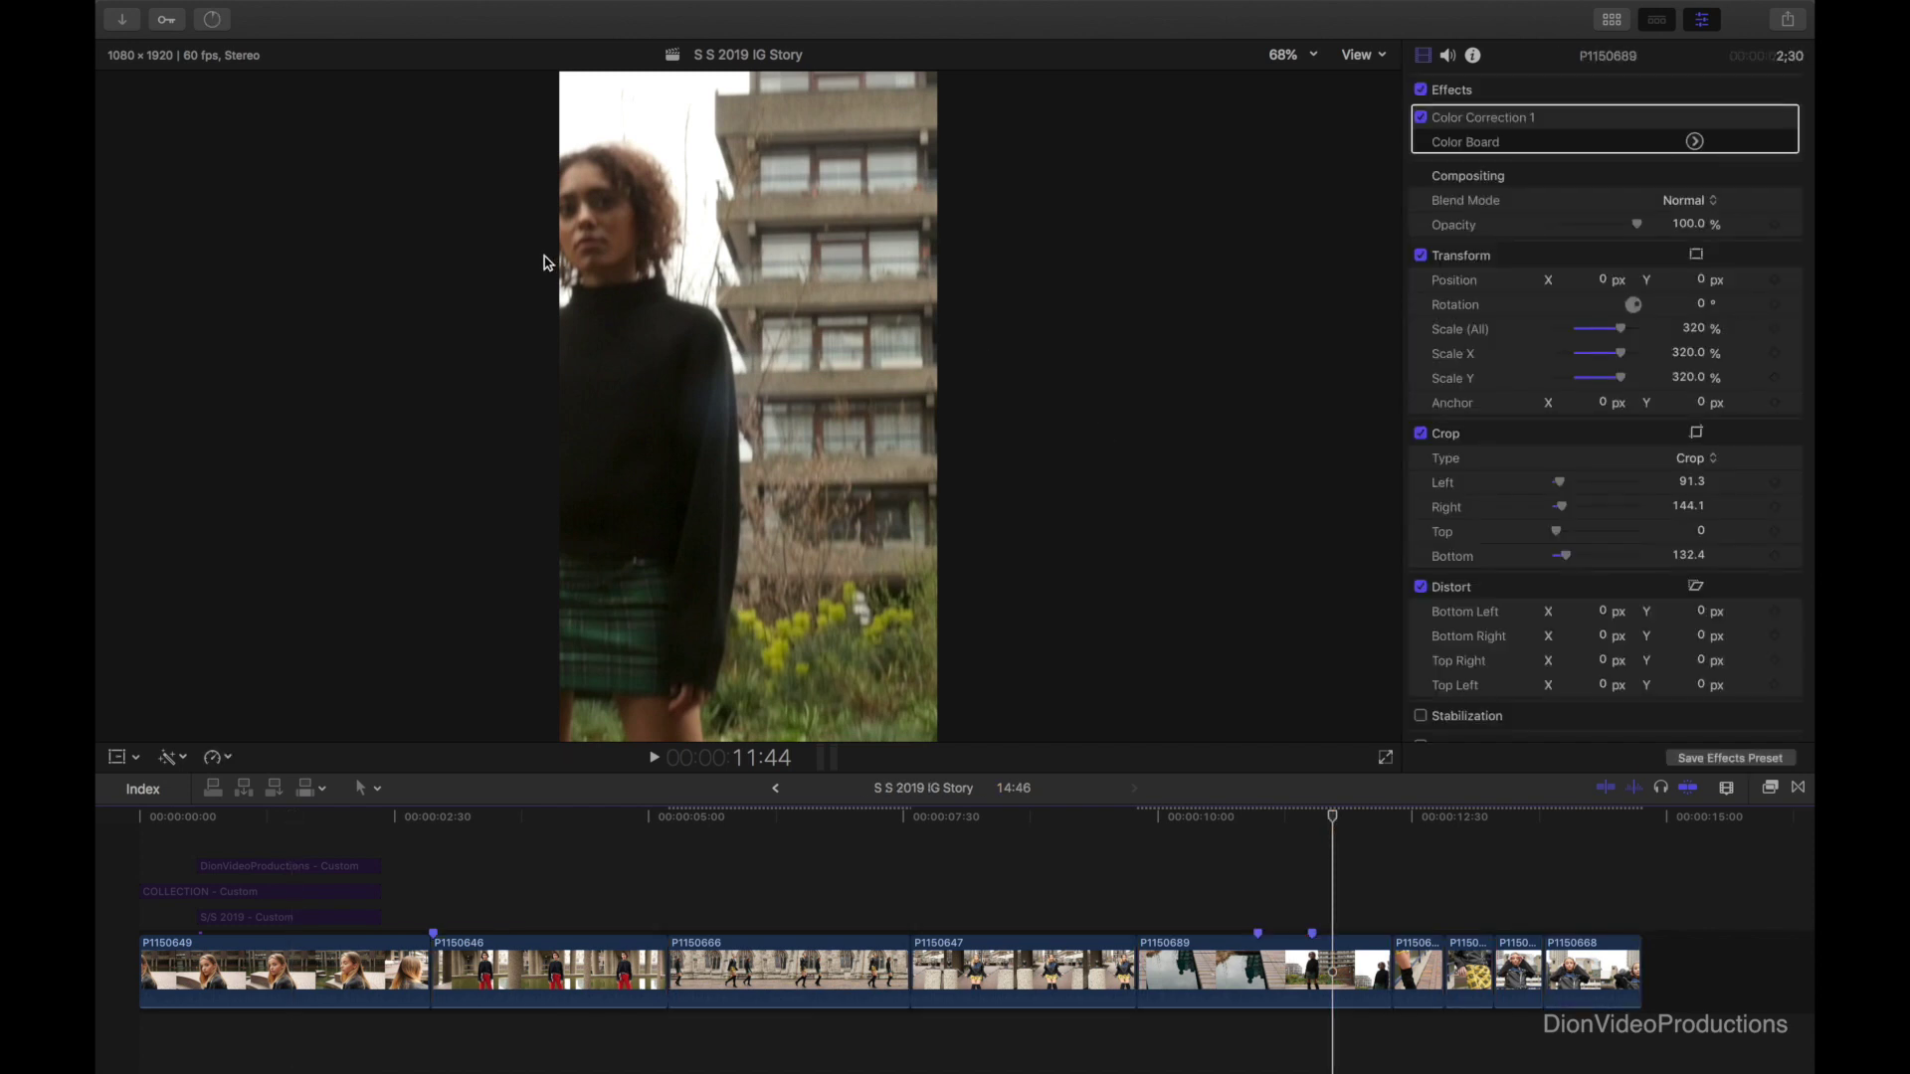
click(294, 829)
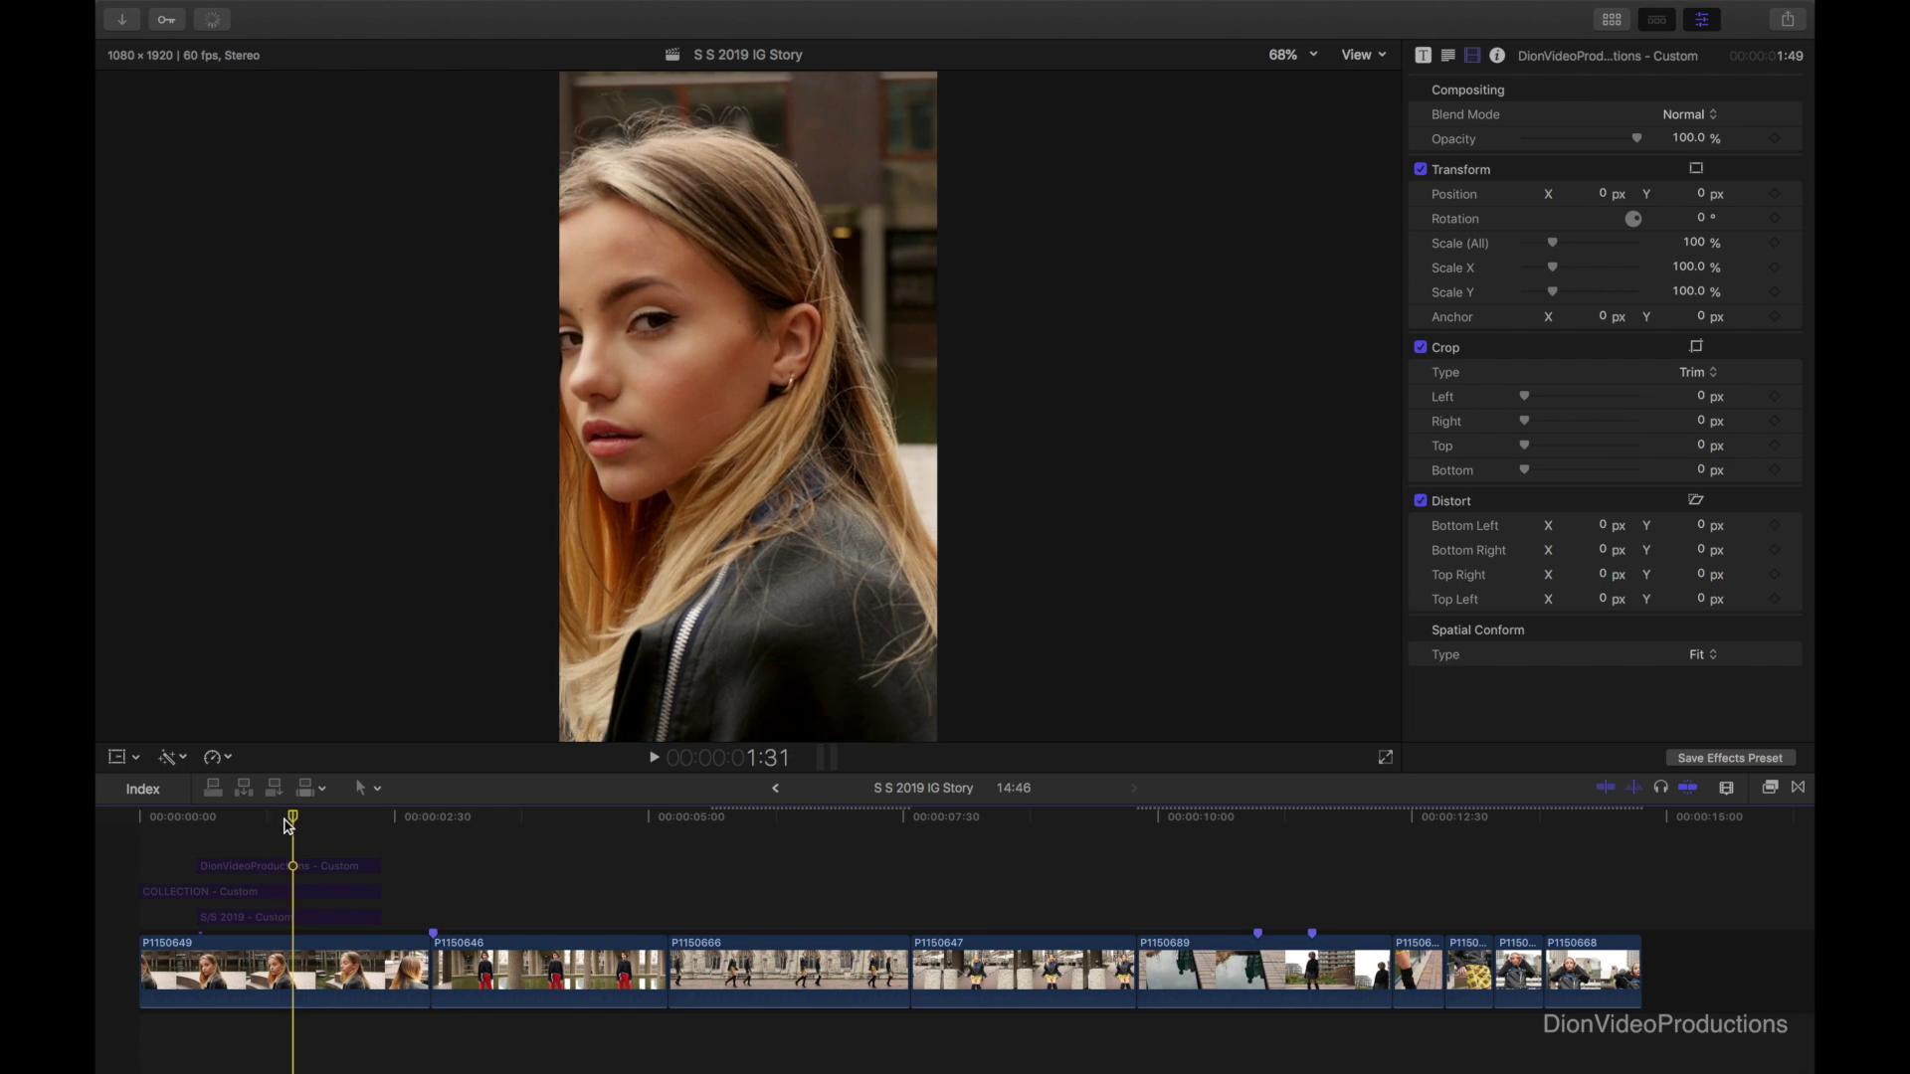
click(295, 961)
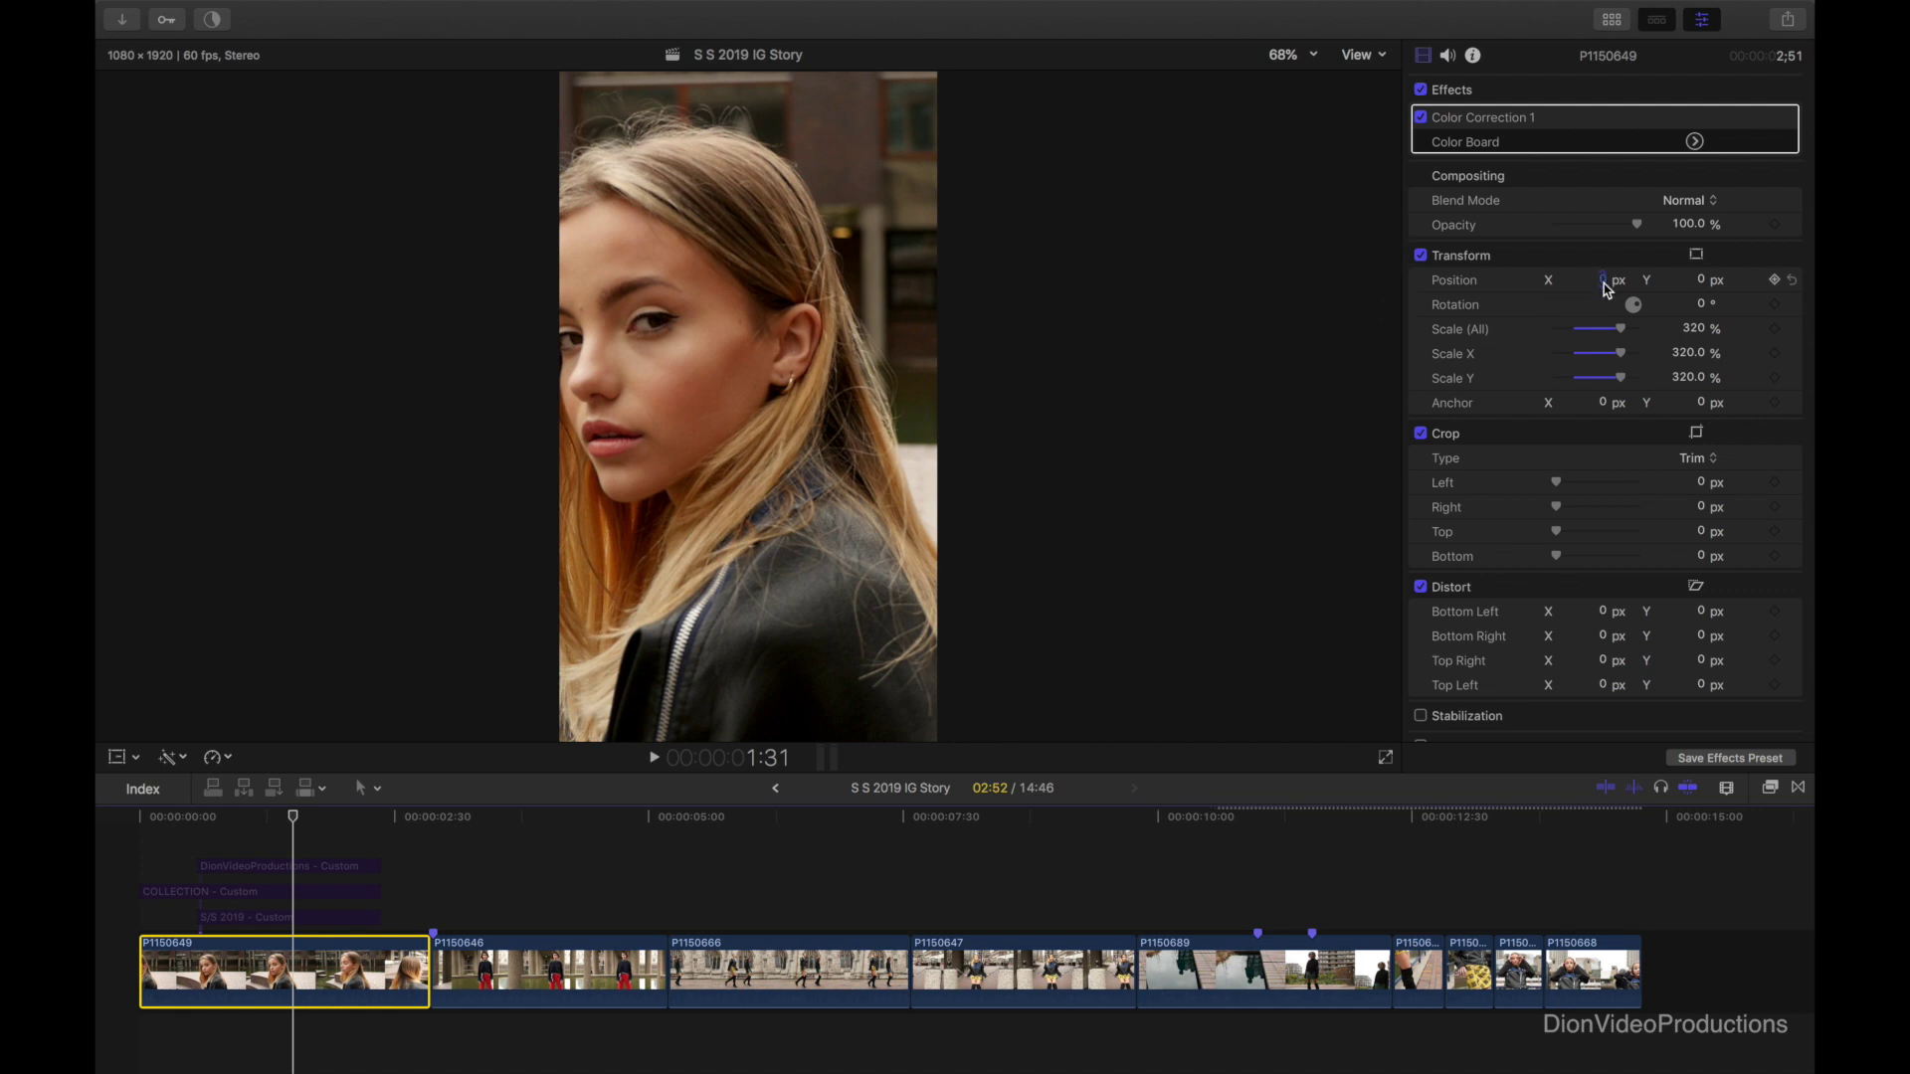
drag(1604, 289, 1774, 288)
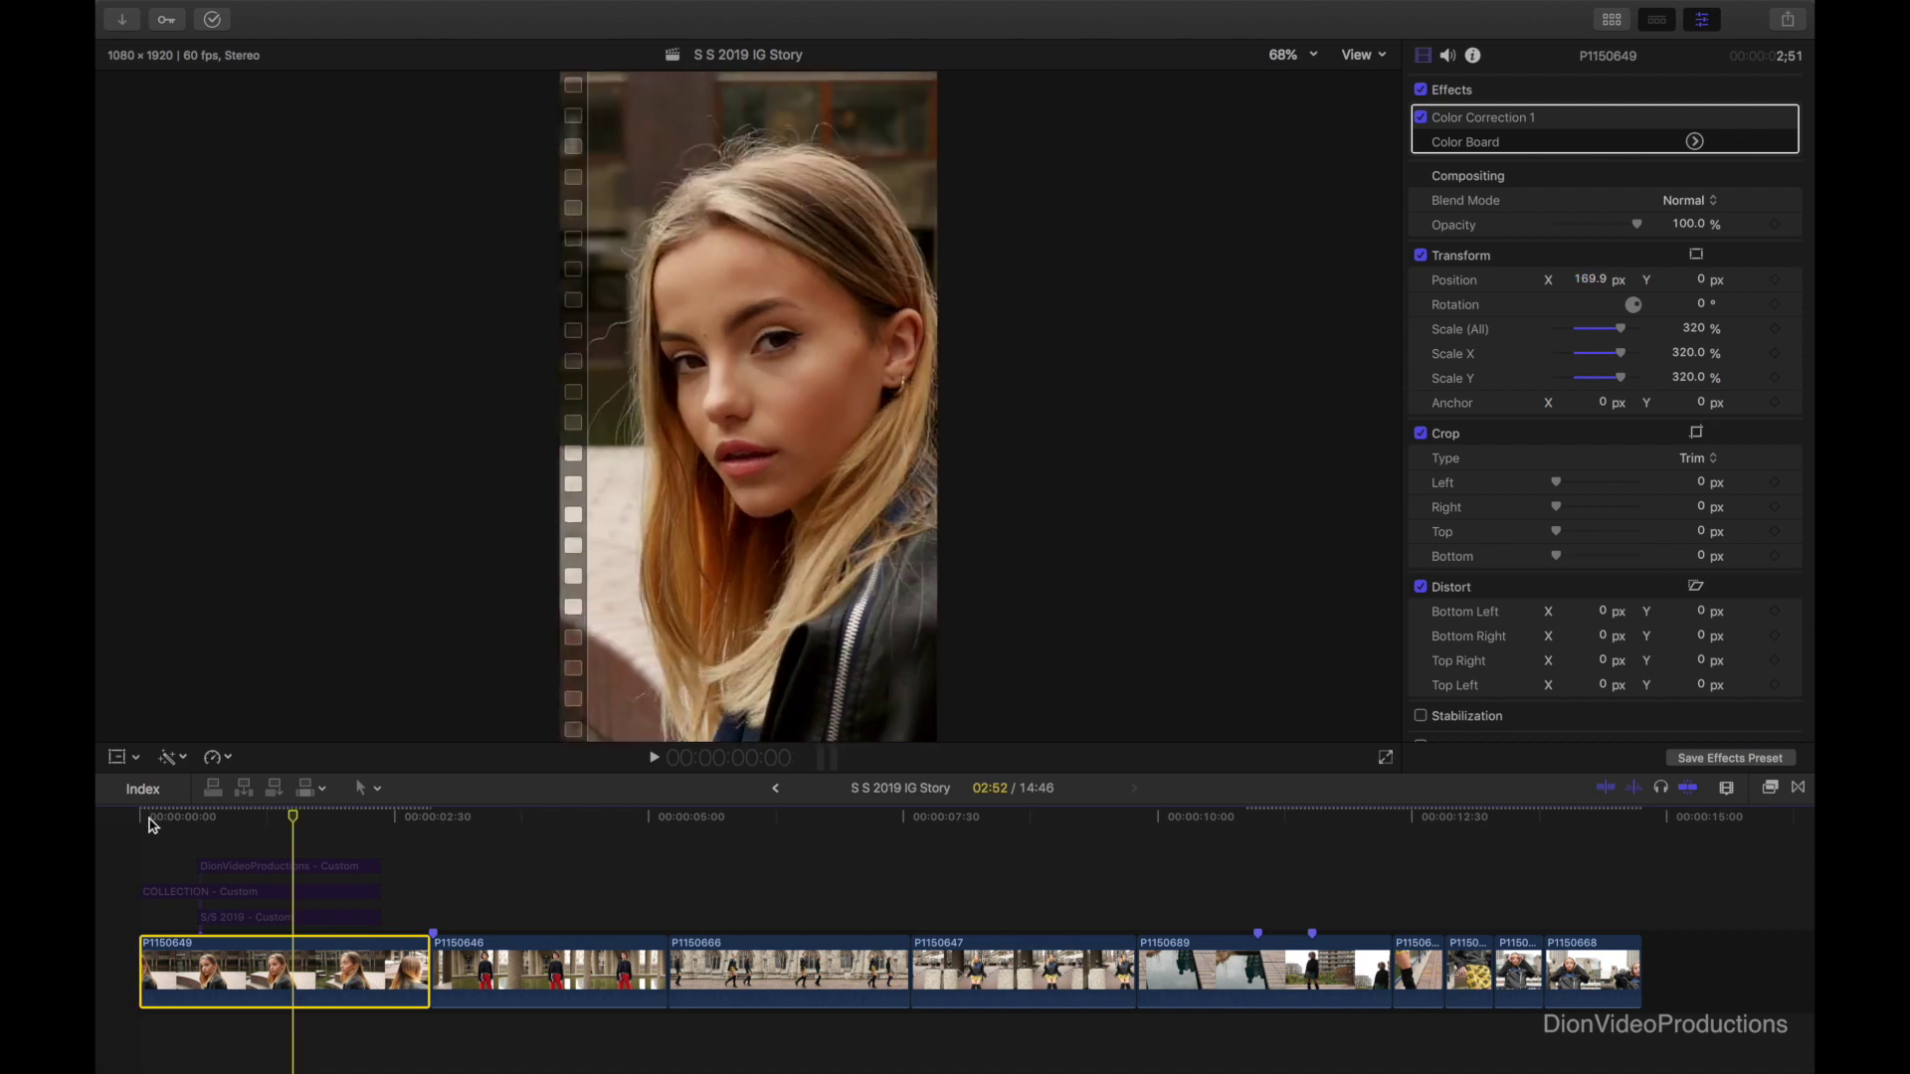
drag(274, 816, 435, 829)
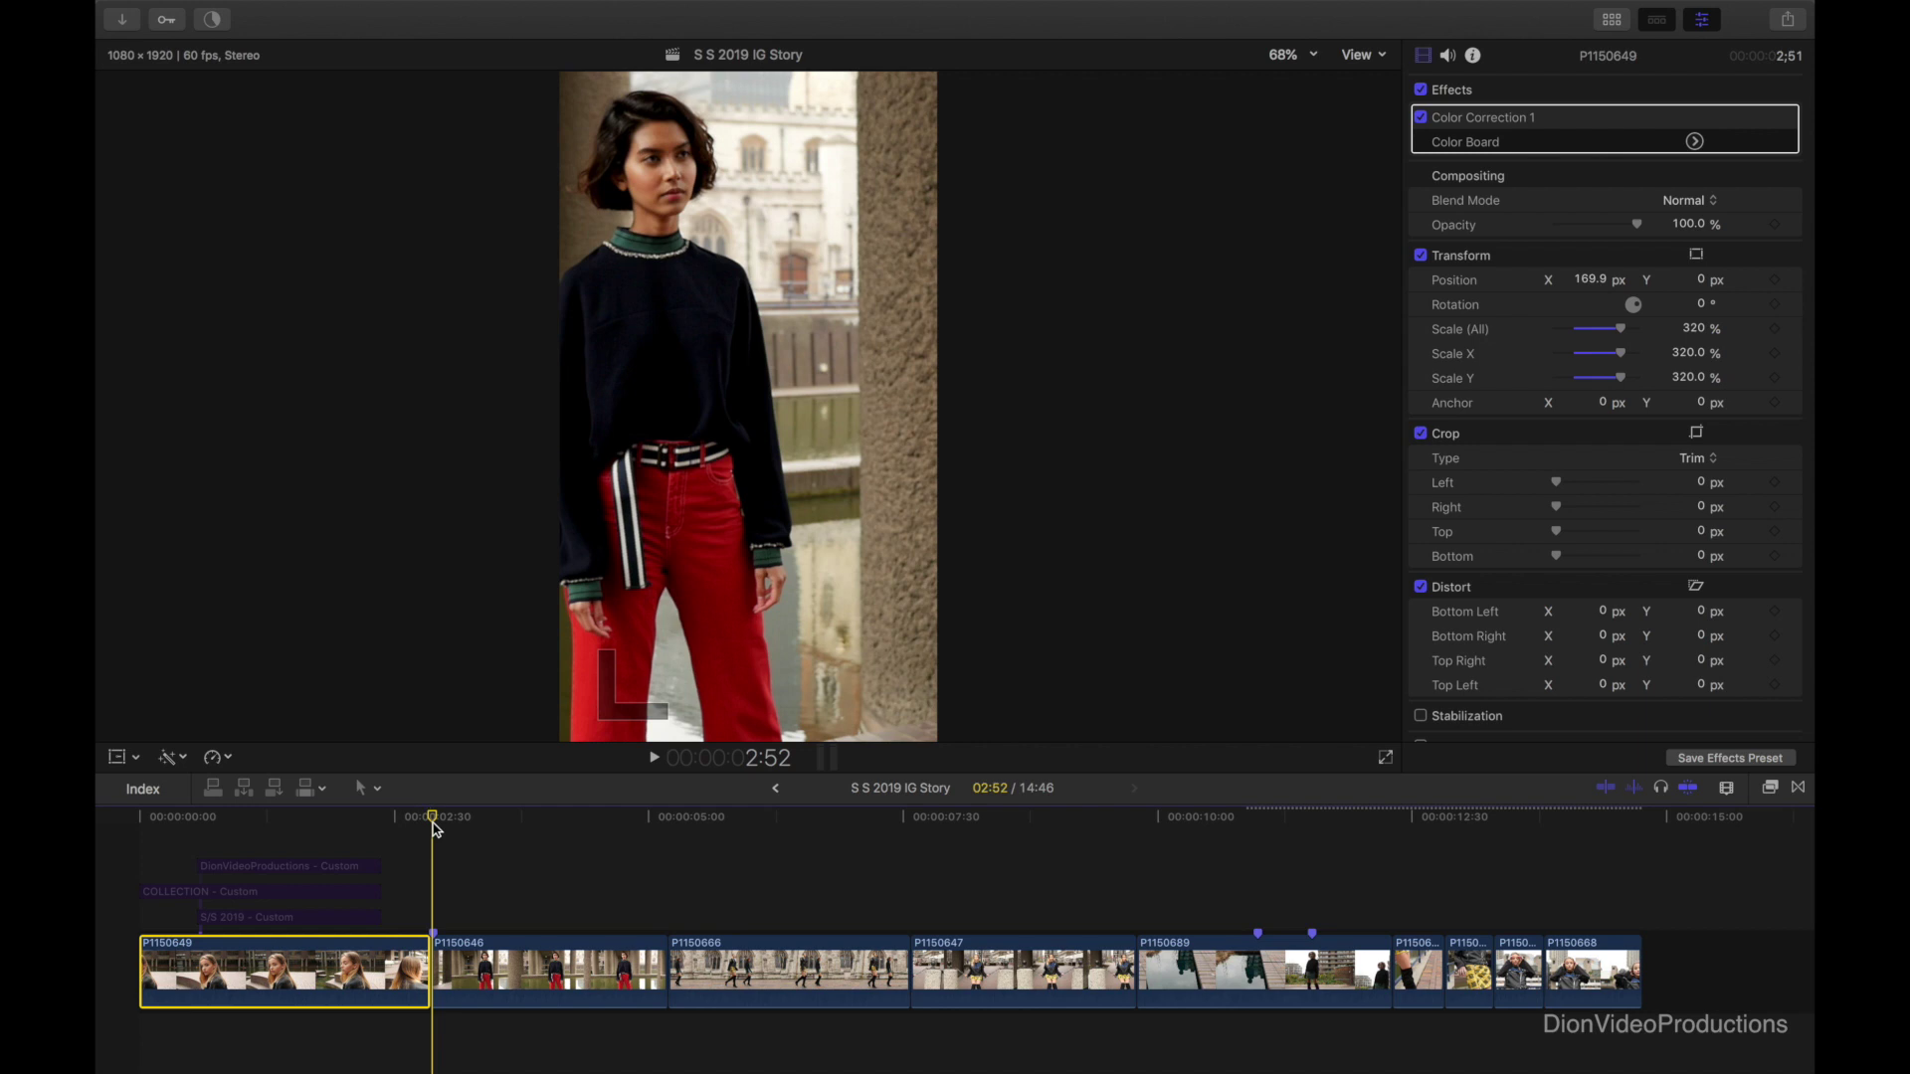
- Reposition clips P1150666, P1150689, the short clip after it and P1150668 horizontally to frame the models, and play the edit from the start
click(772, 970)
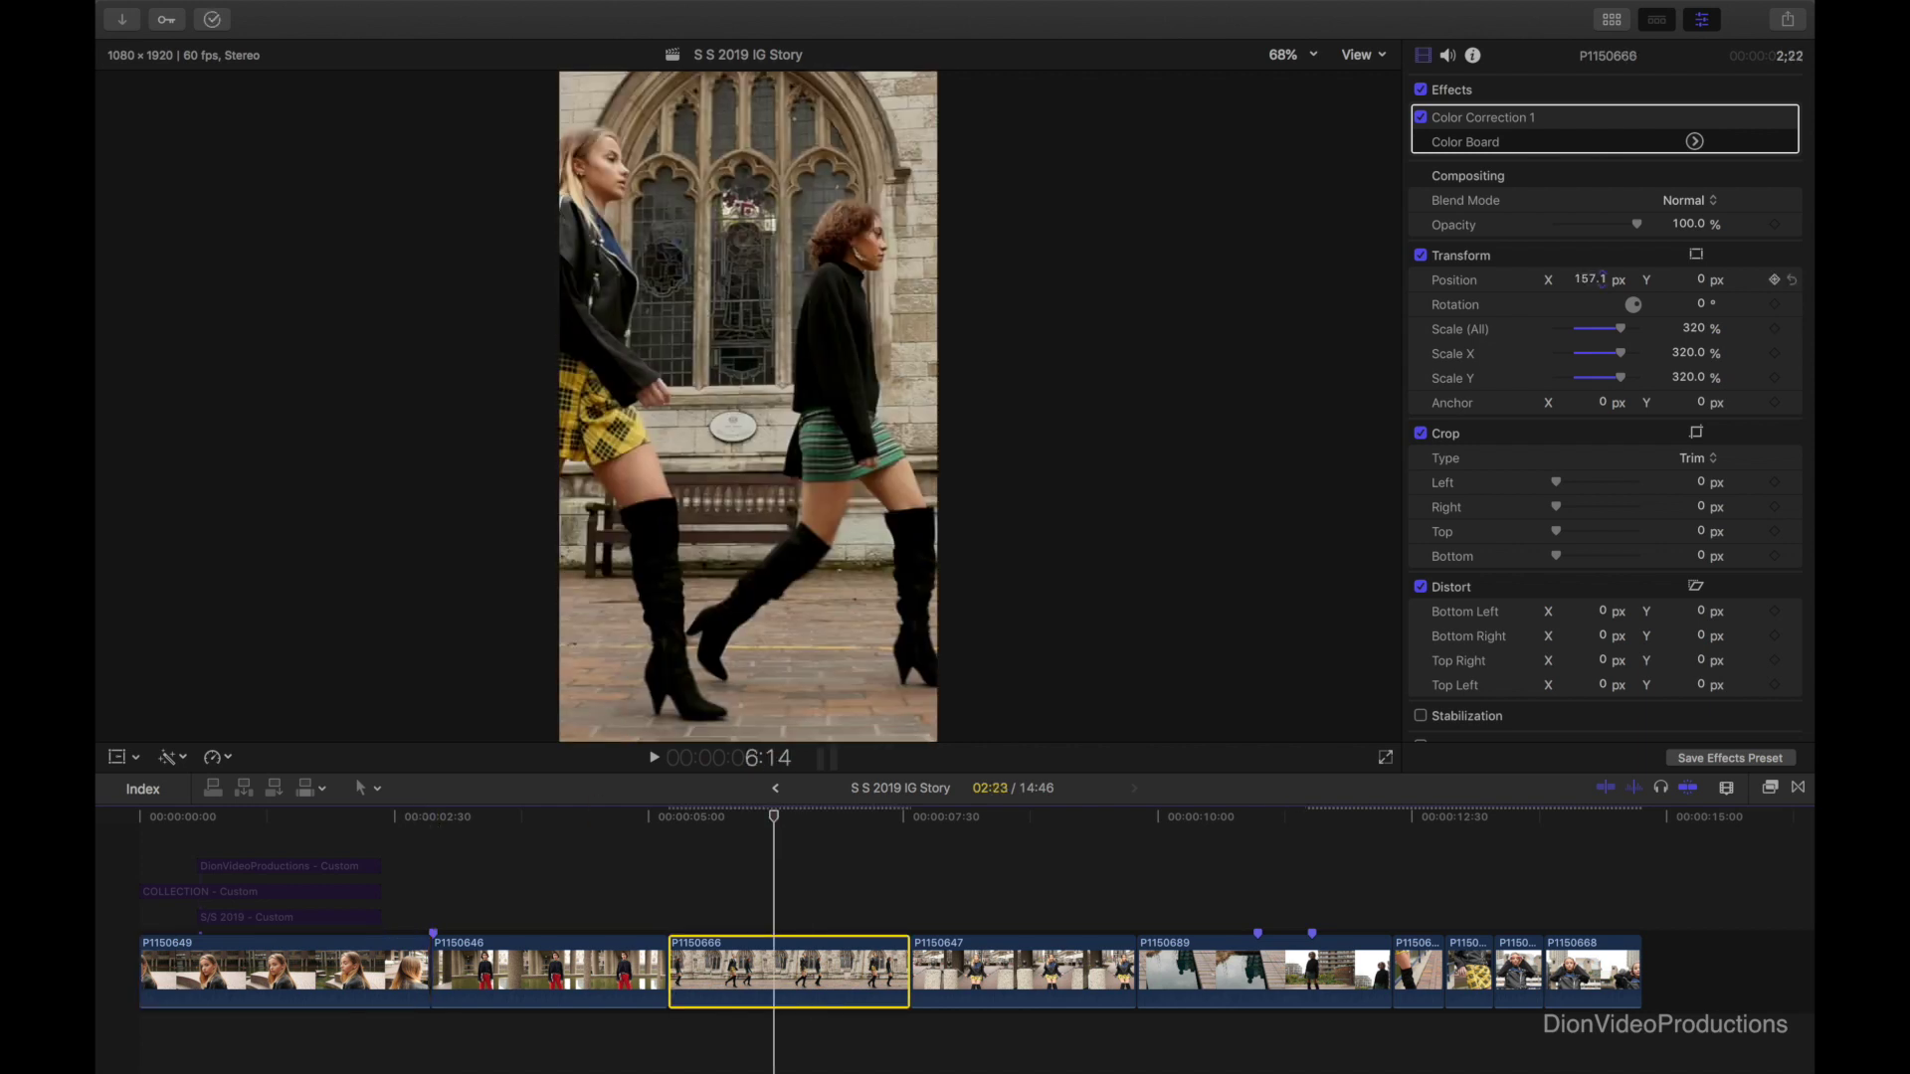
click(1331, 970)
click(1416, 970)
click(1587, 965)
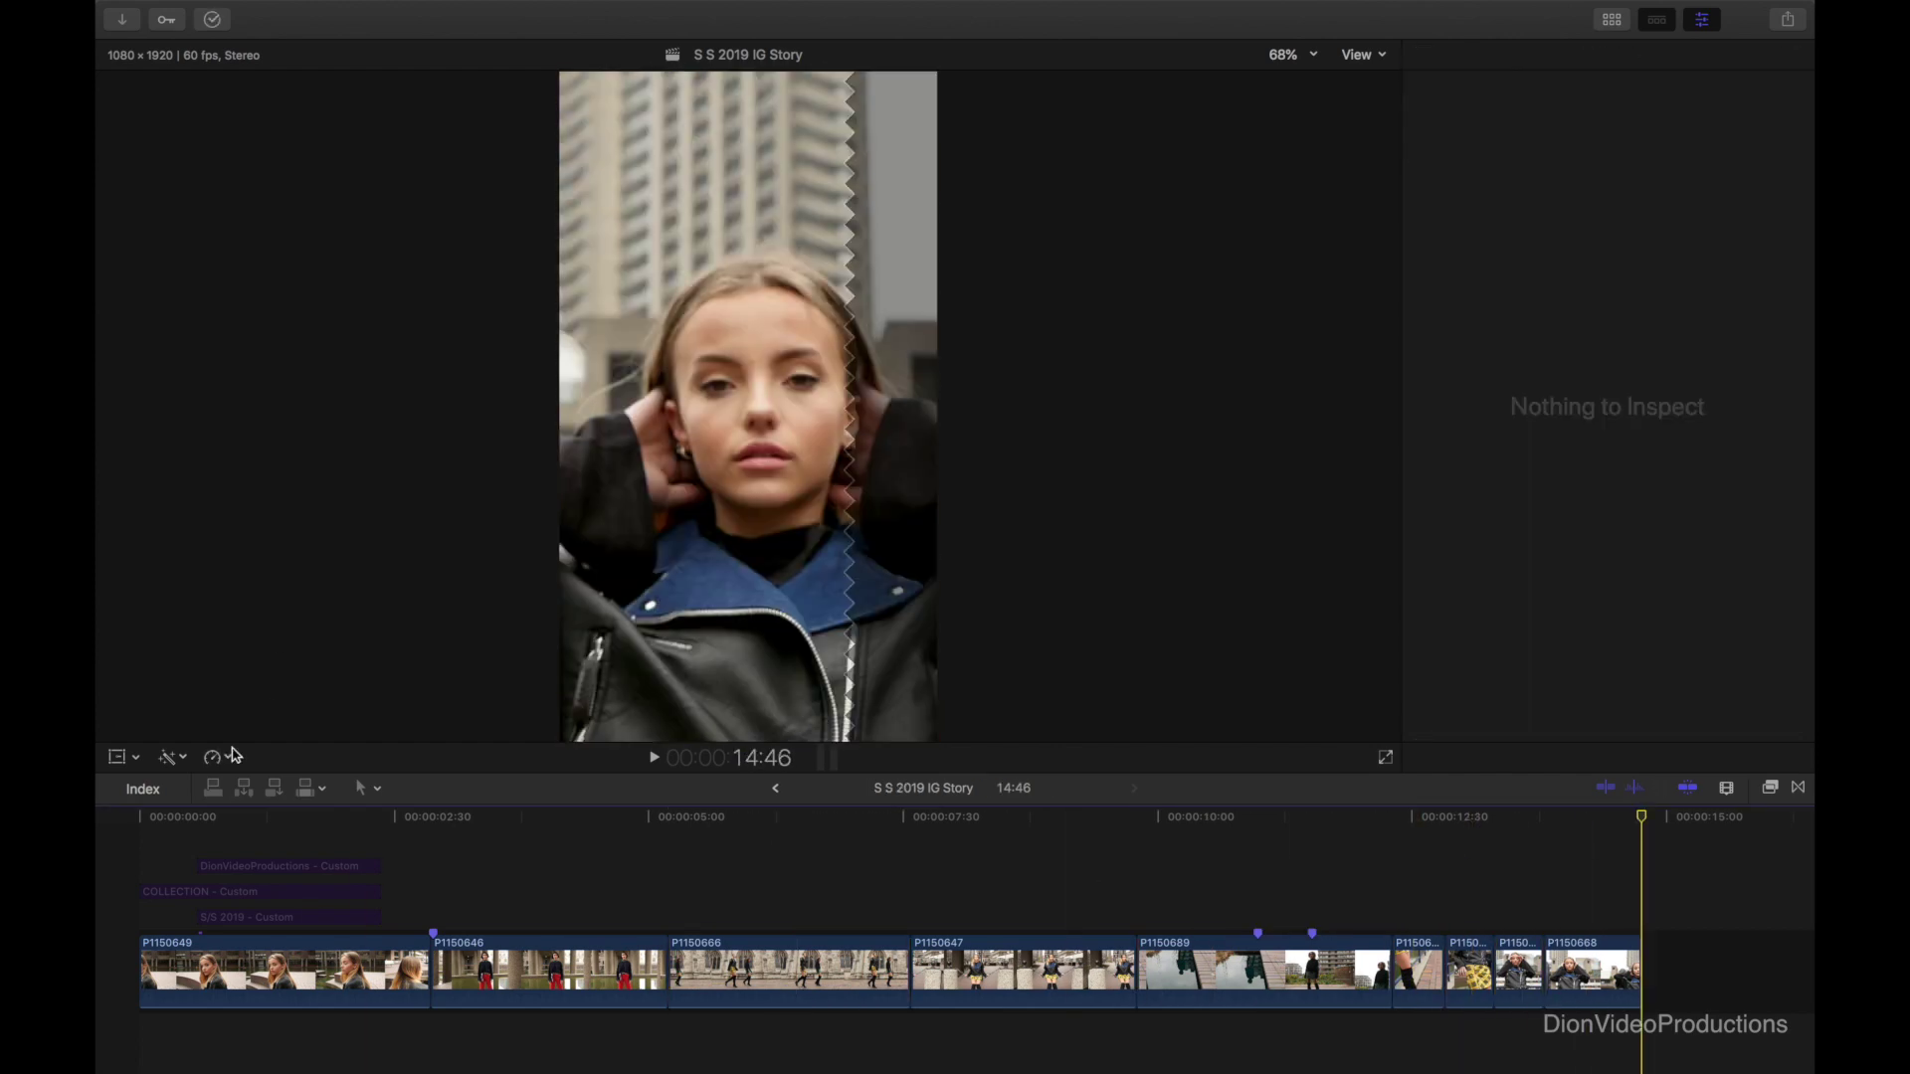
key(Home)
key(space)
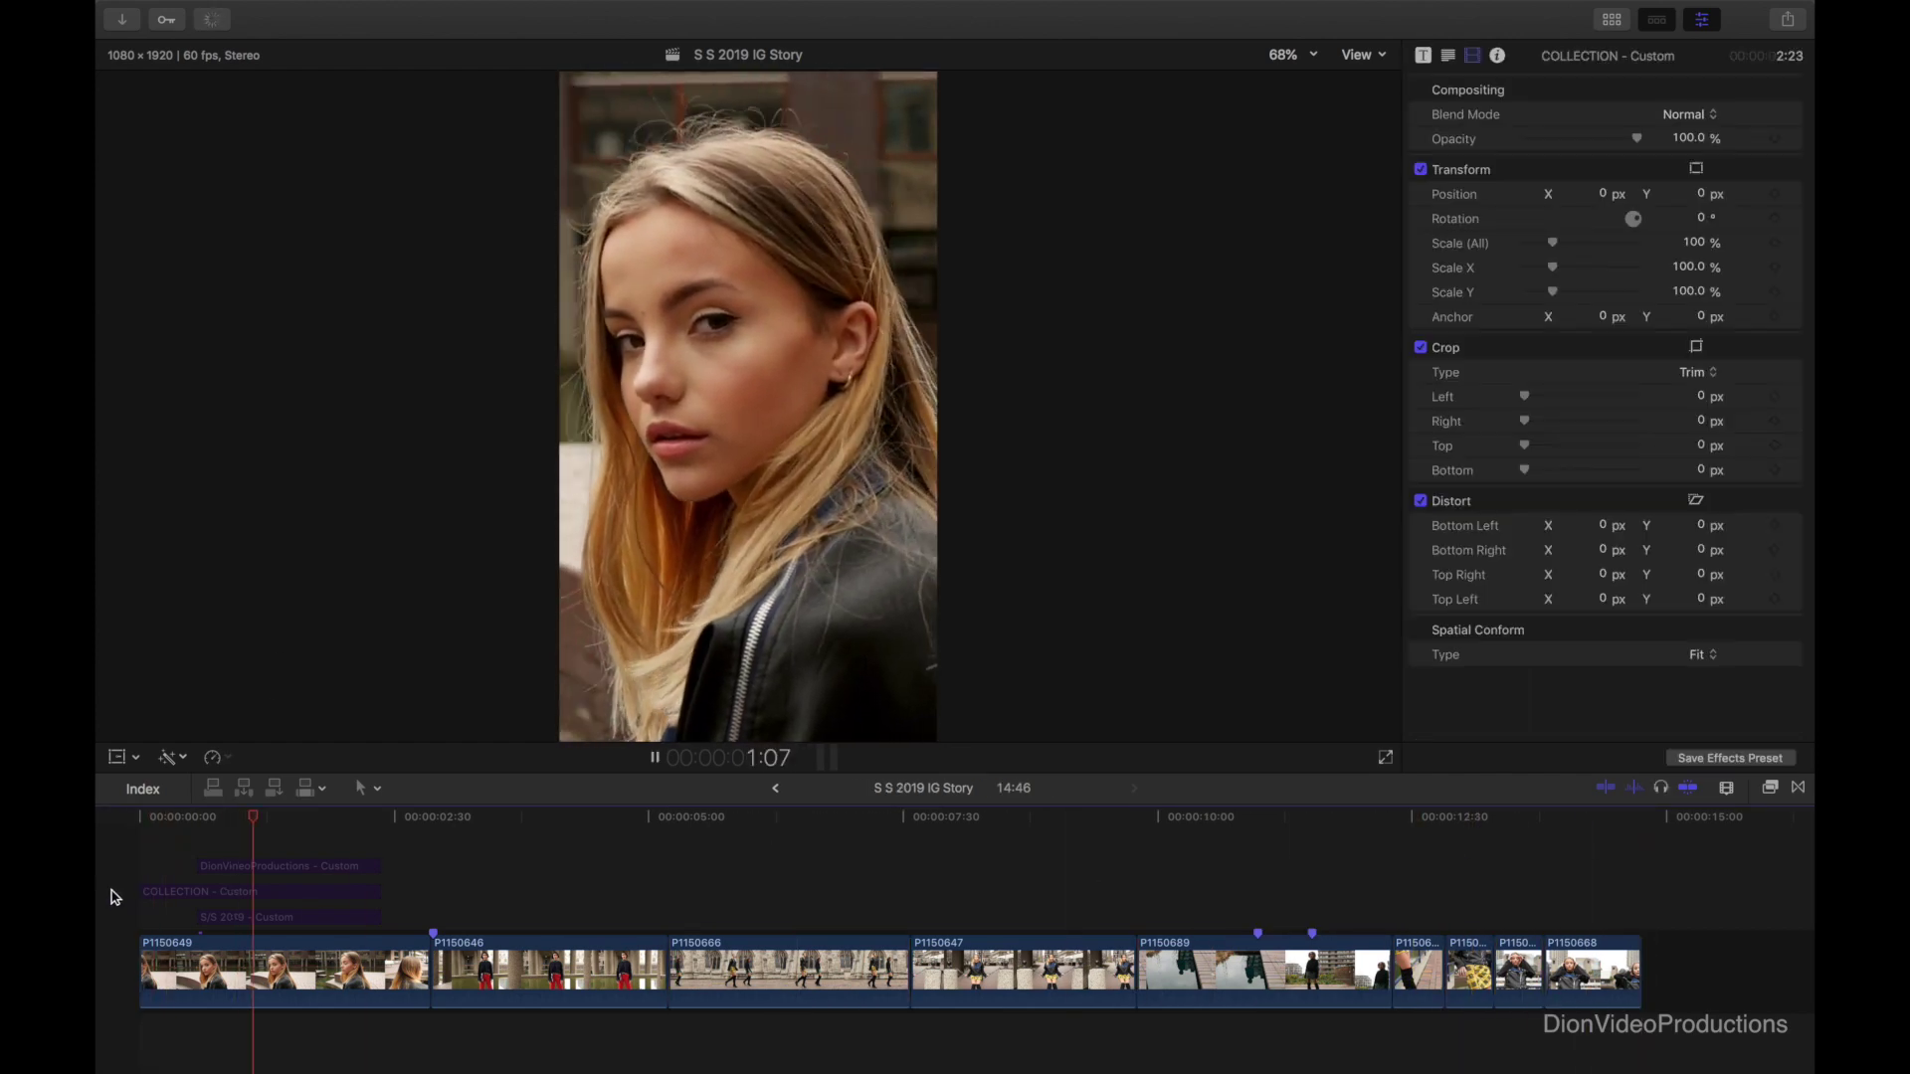
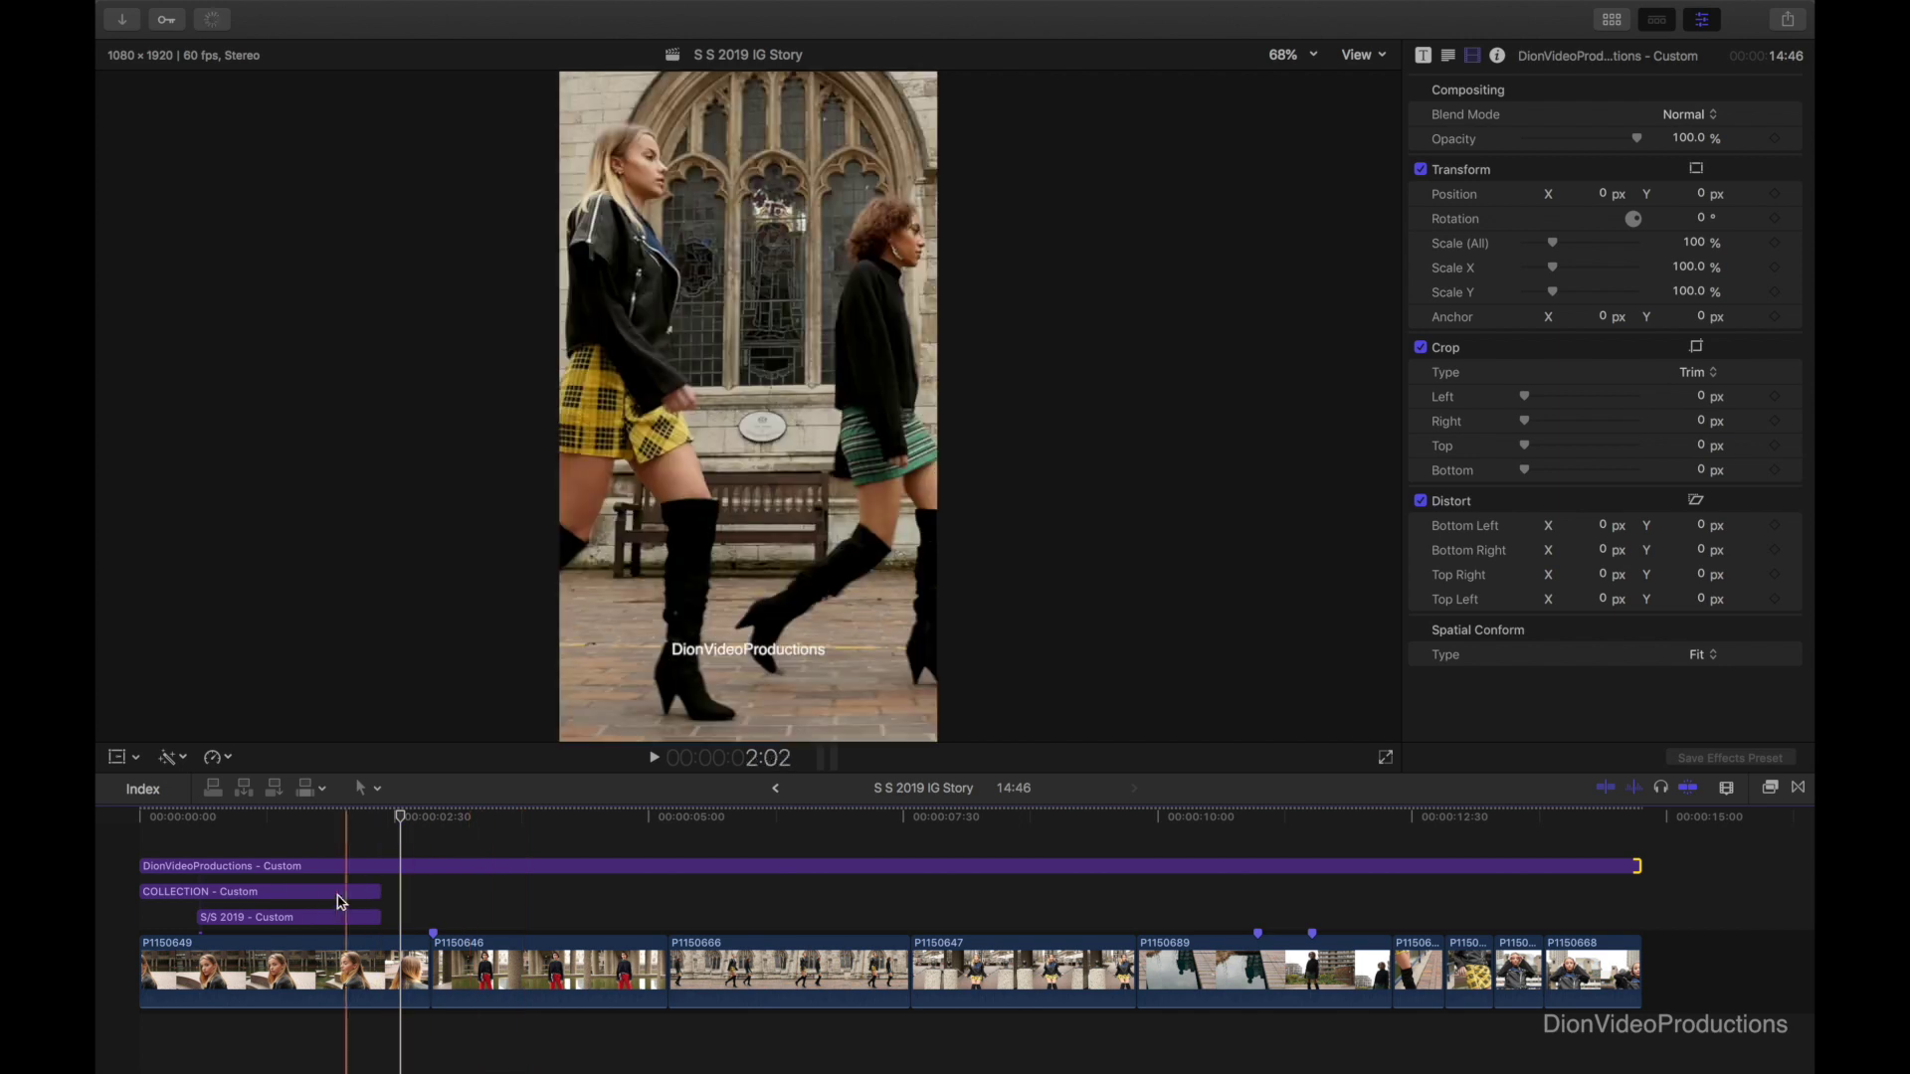
- Extend the COLLECTION and S/S 2019 titles across the whole timeline, from the first clip's start to the end of P1150668
click(340, 891)
drag(381, 892, 1642, 861)
click(361, 916)
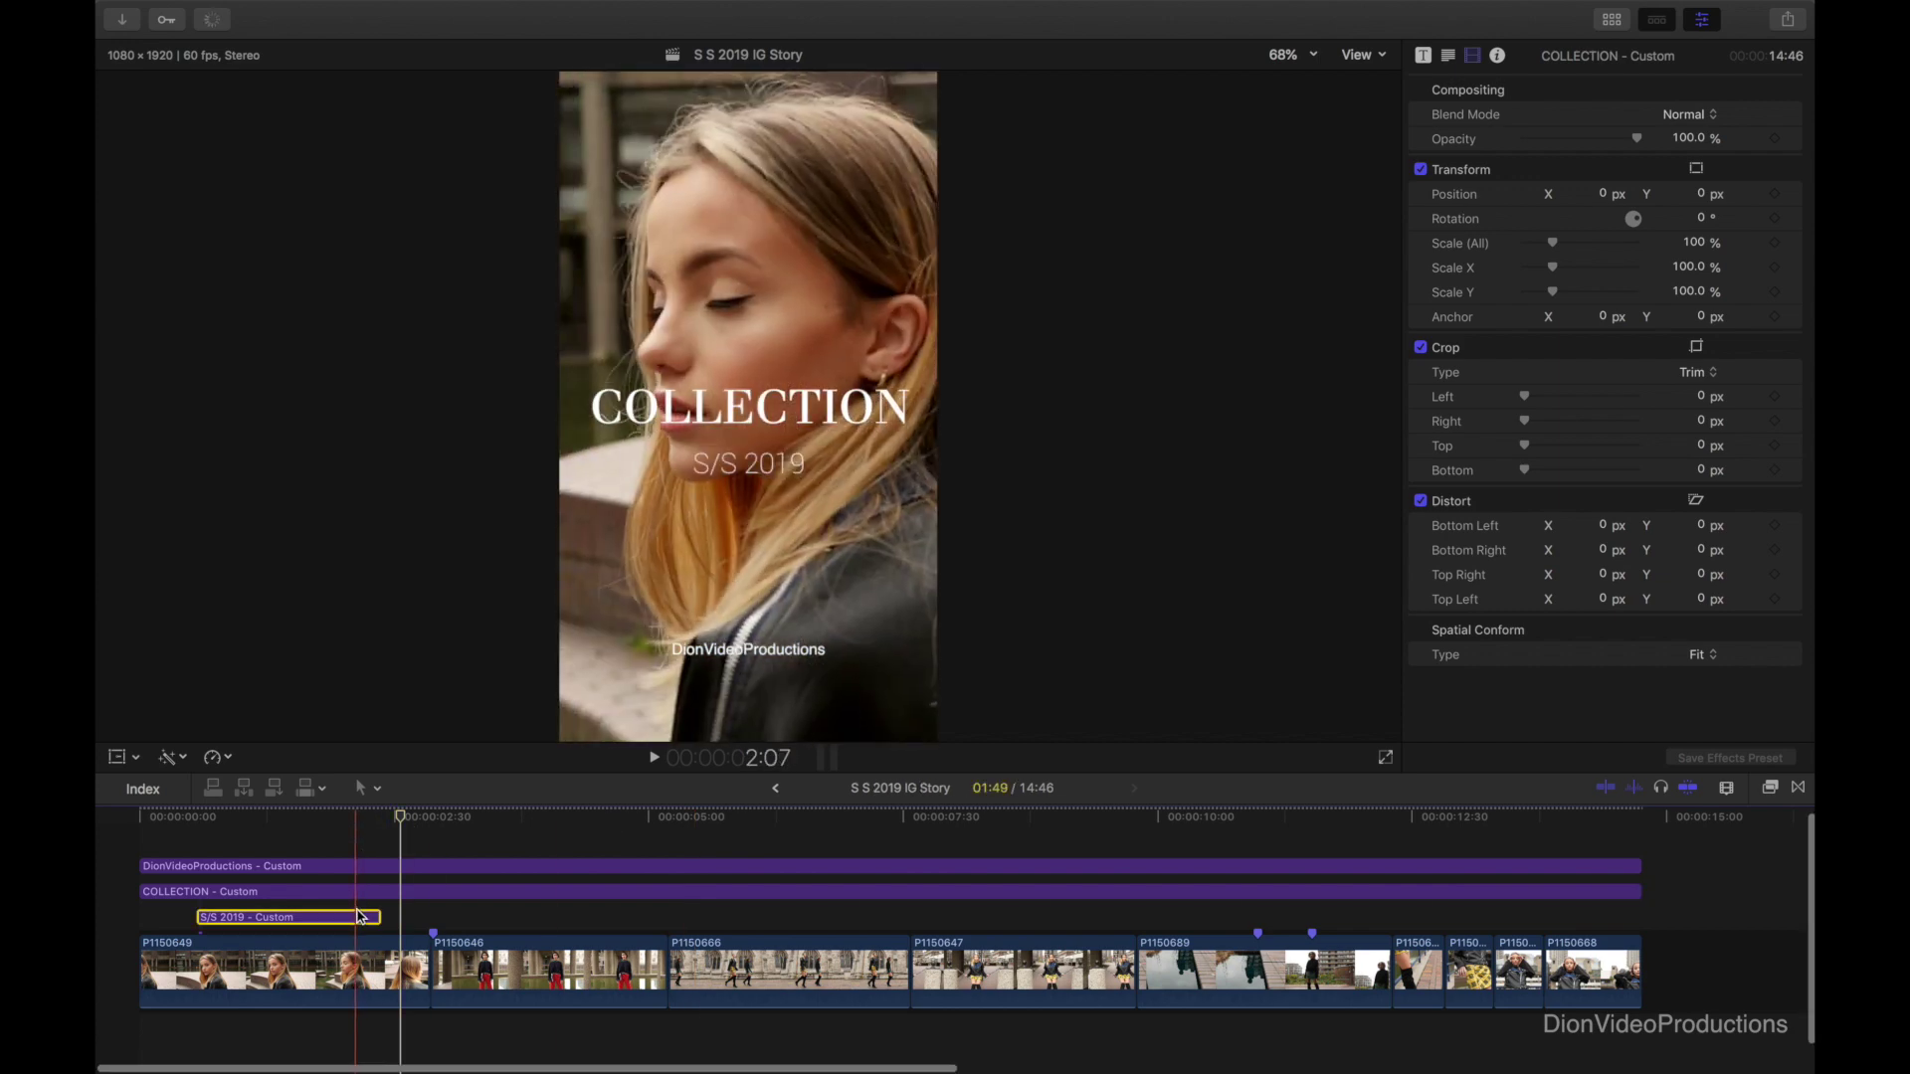
drag(260, 923, 156, 923)
drag(322, 917, 1639, 864)
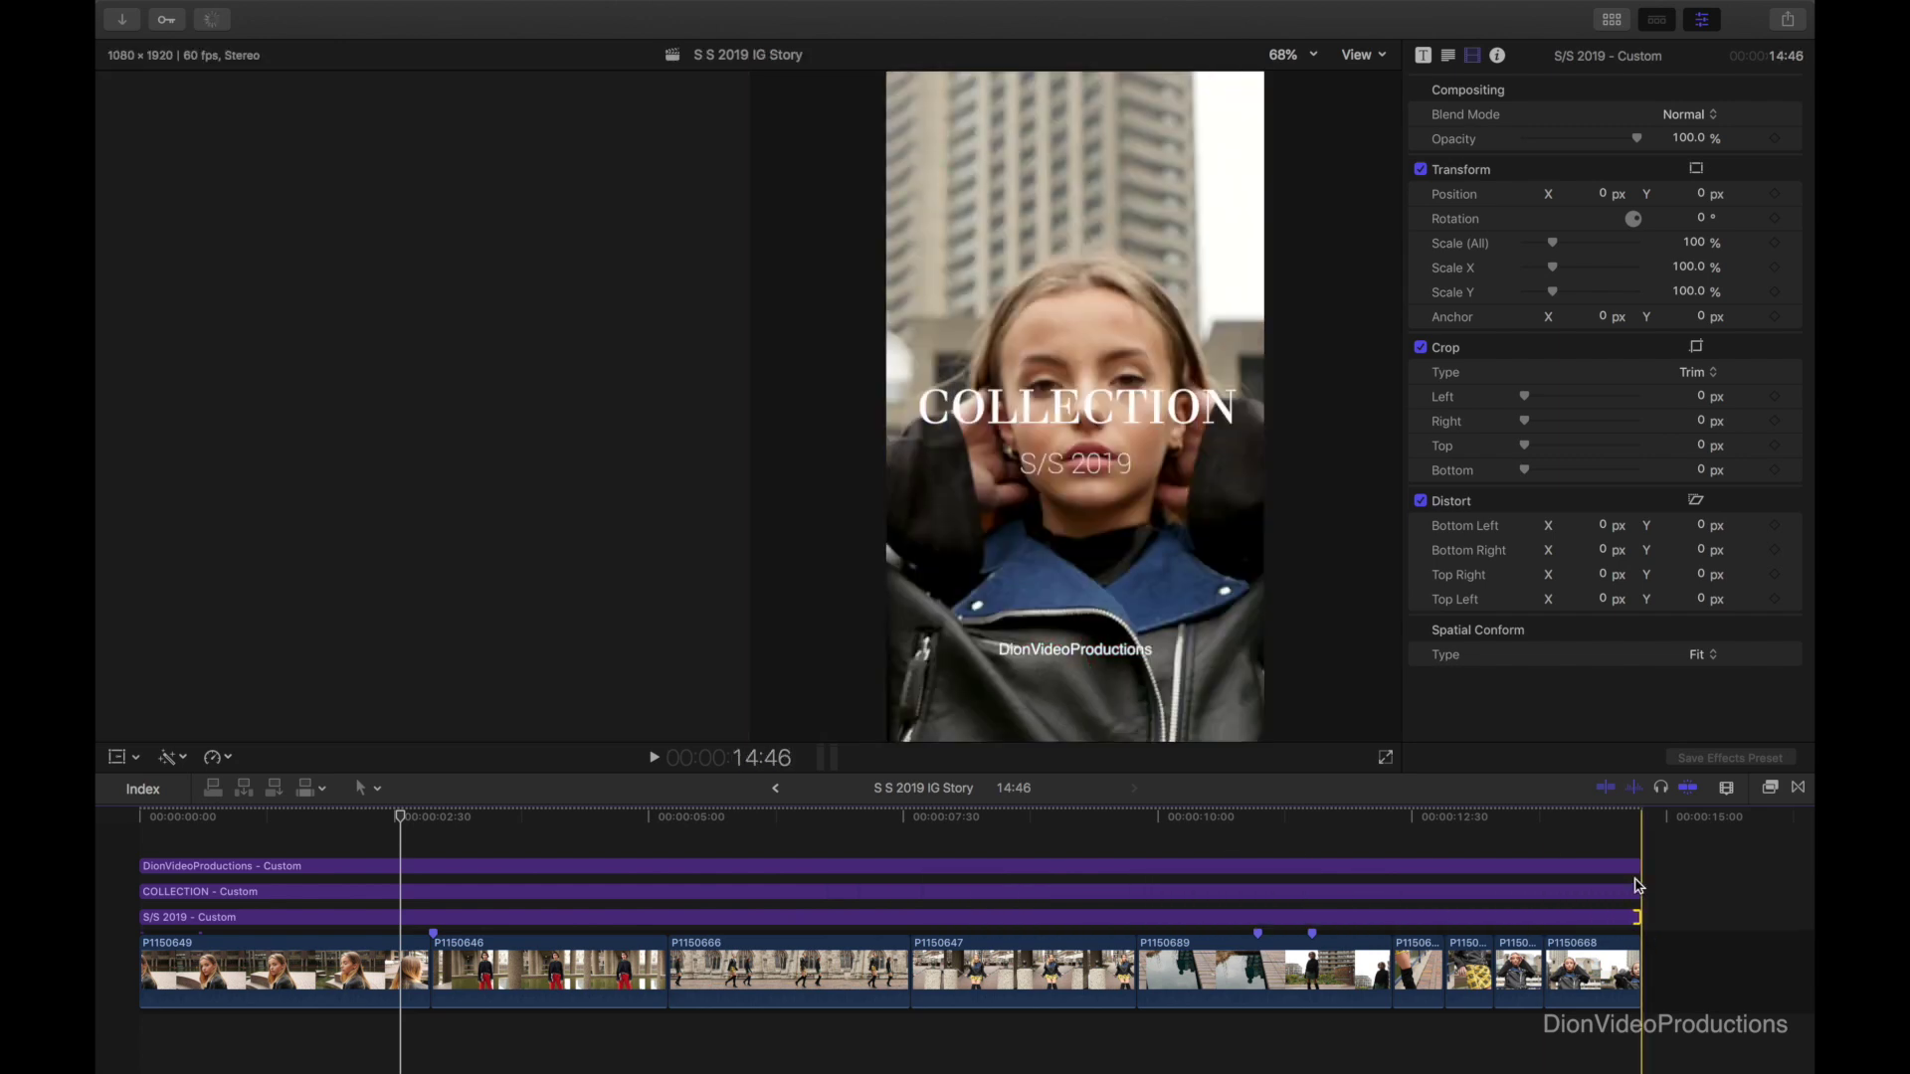
- Lower the DionVideoProductions title to a Y position of -80.3 px and the COLLECTION title to -491.2 px
click(359, 818)
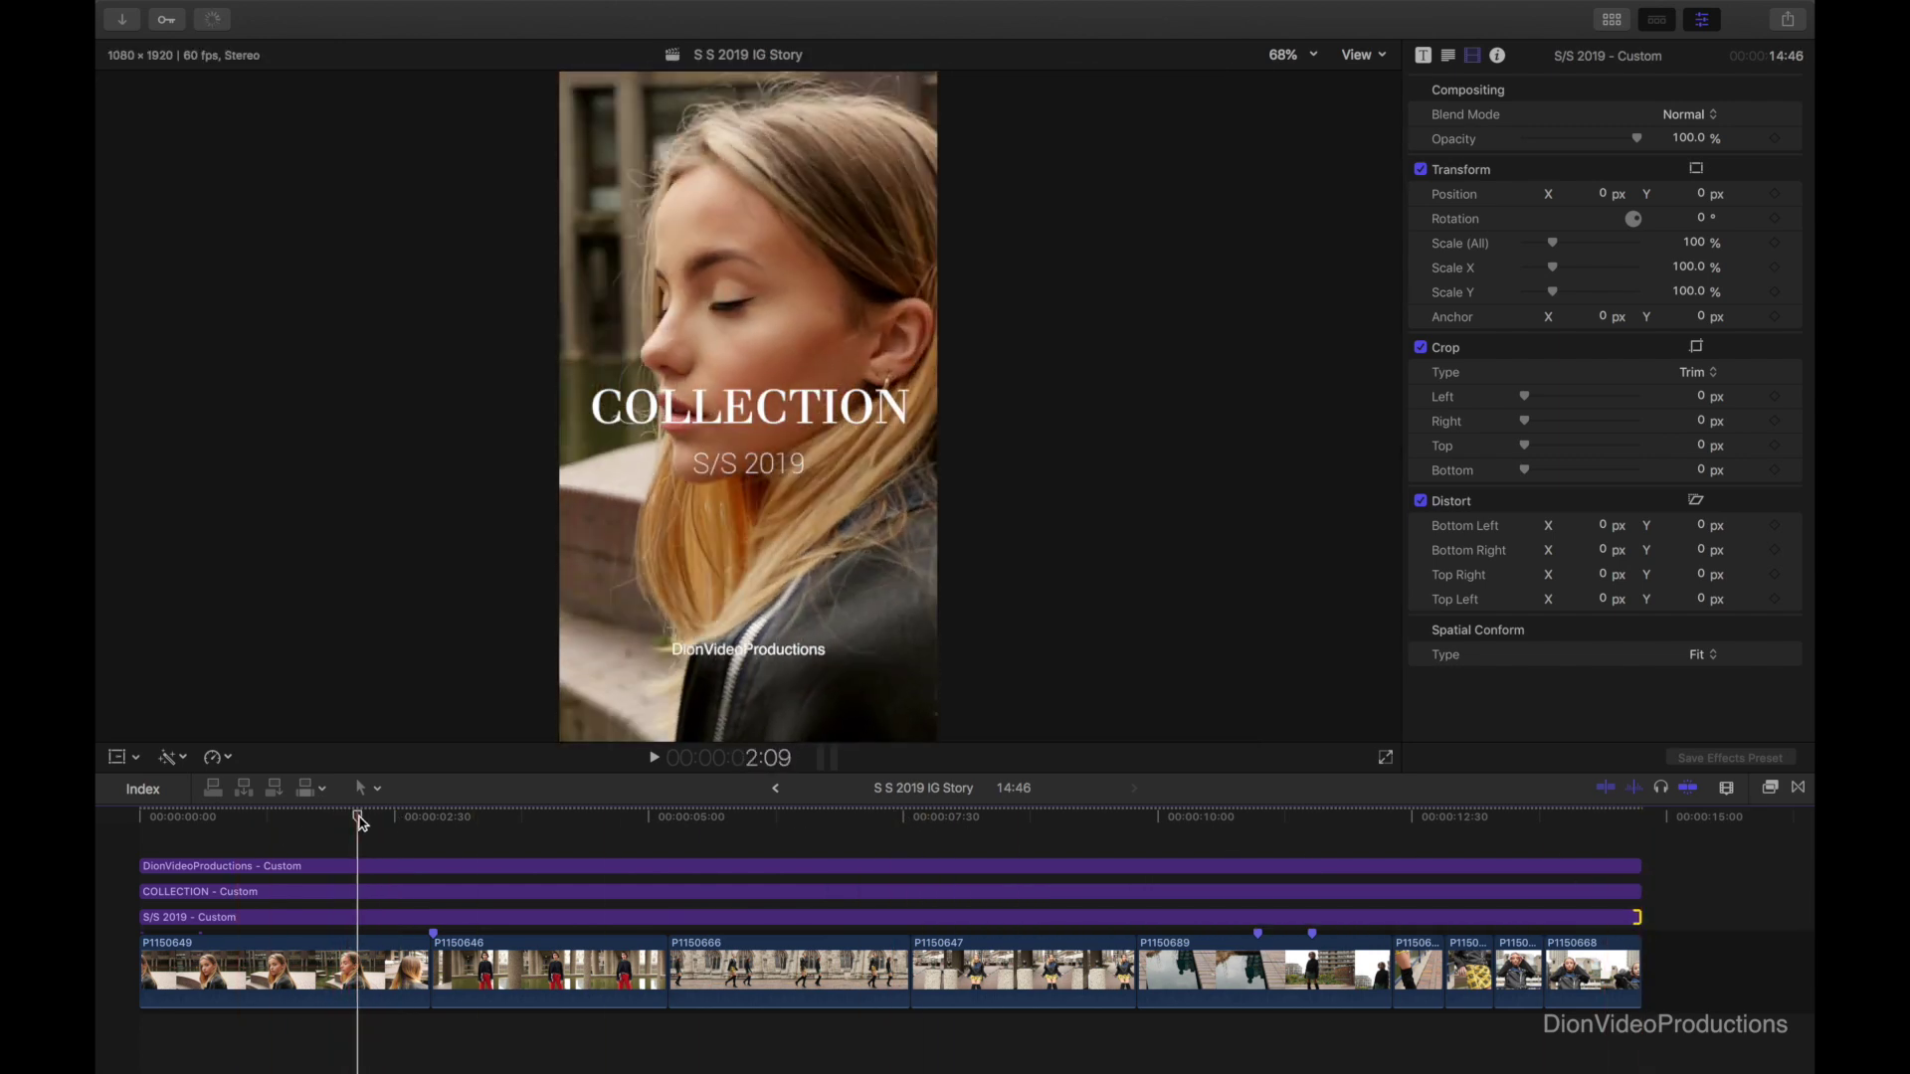
click(369, 868)
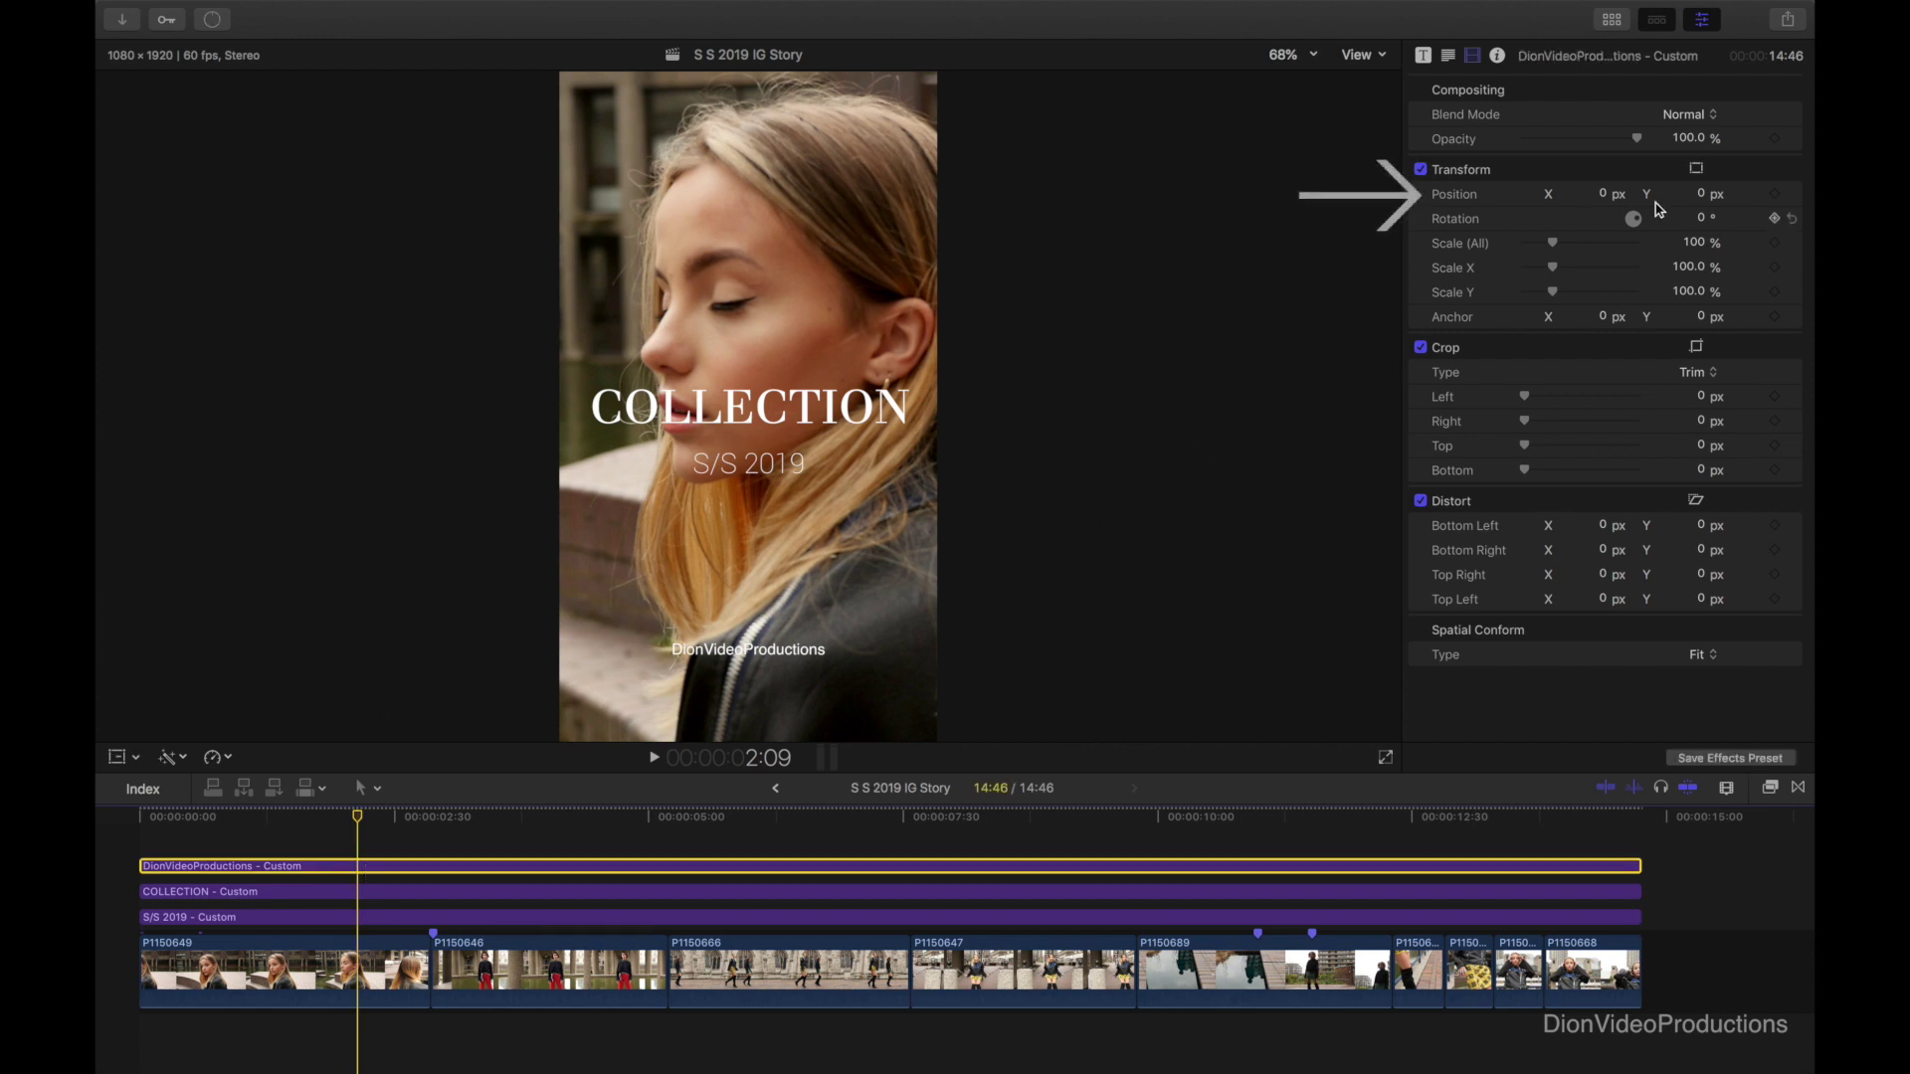
drag(1699, 194, 1701, 193)
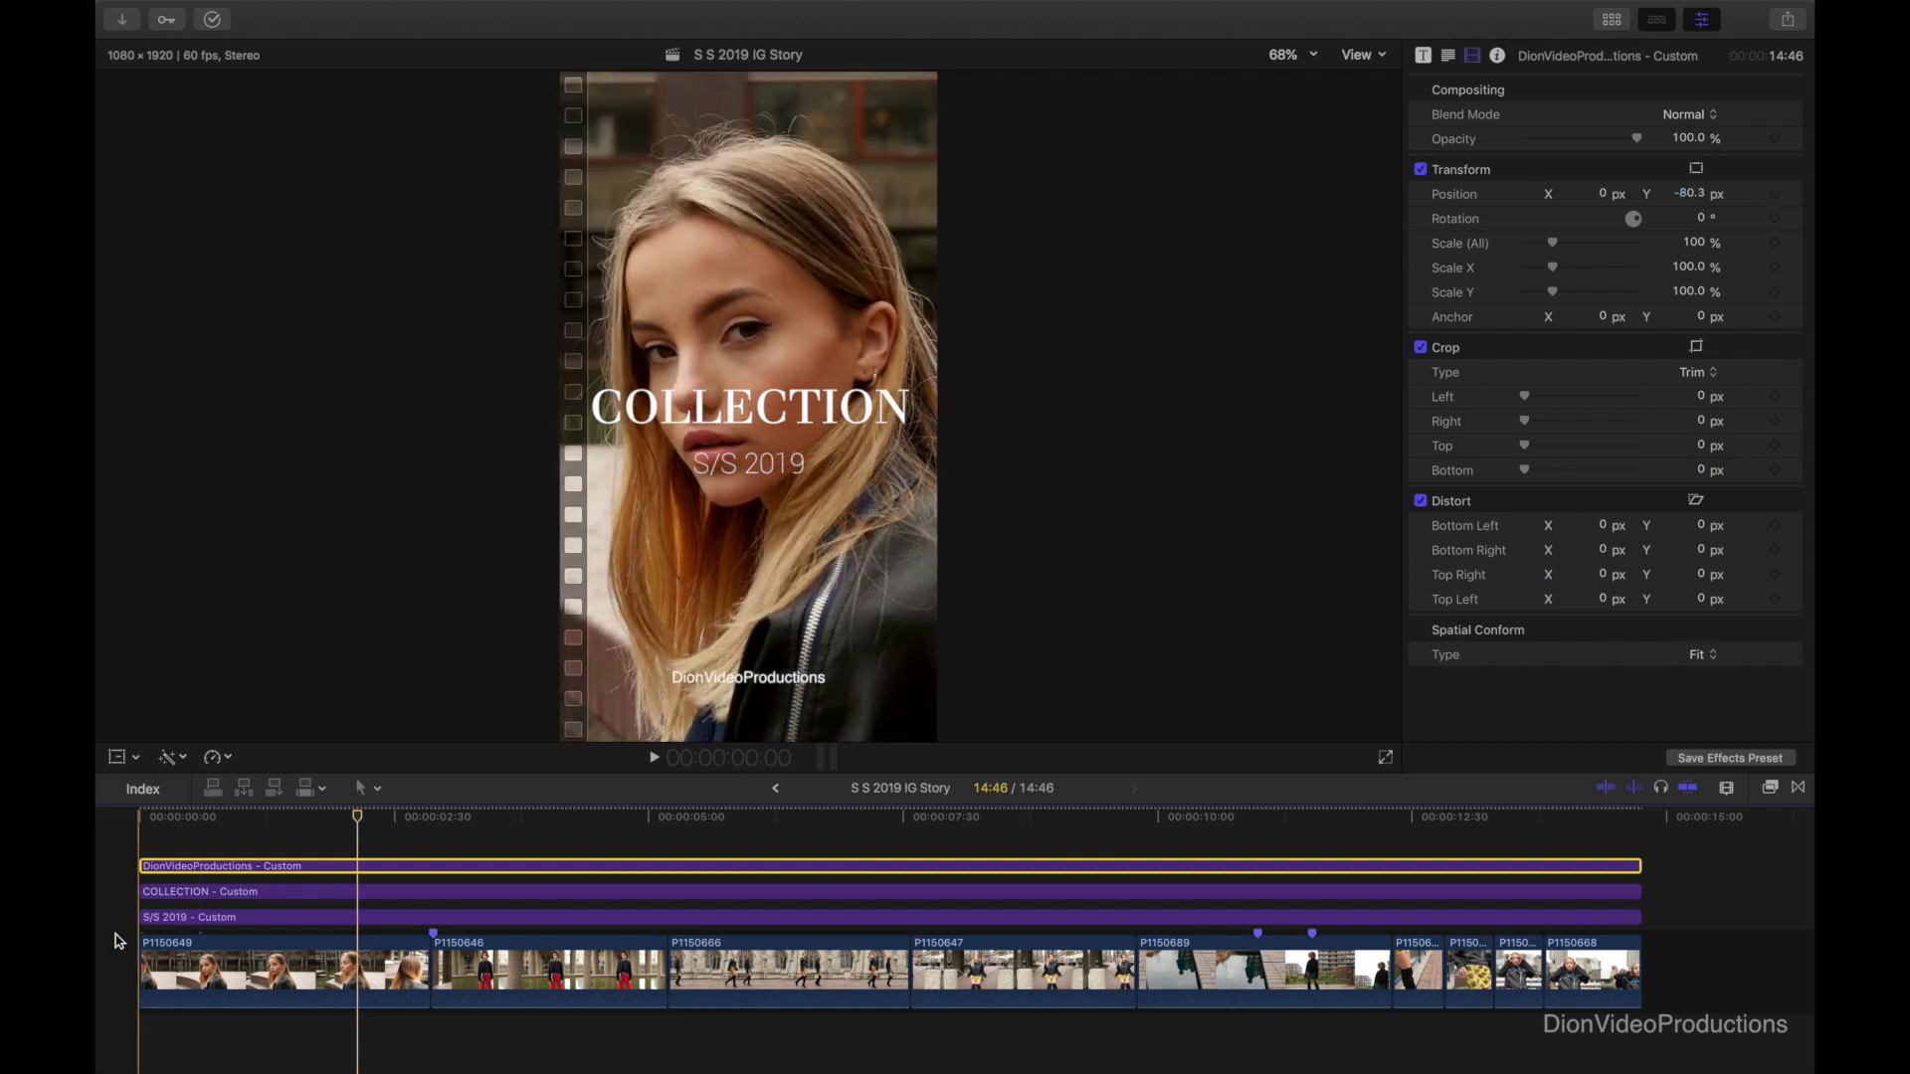
click(256, 892)
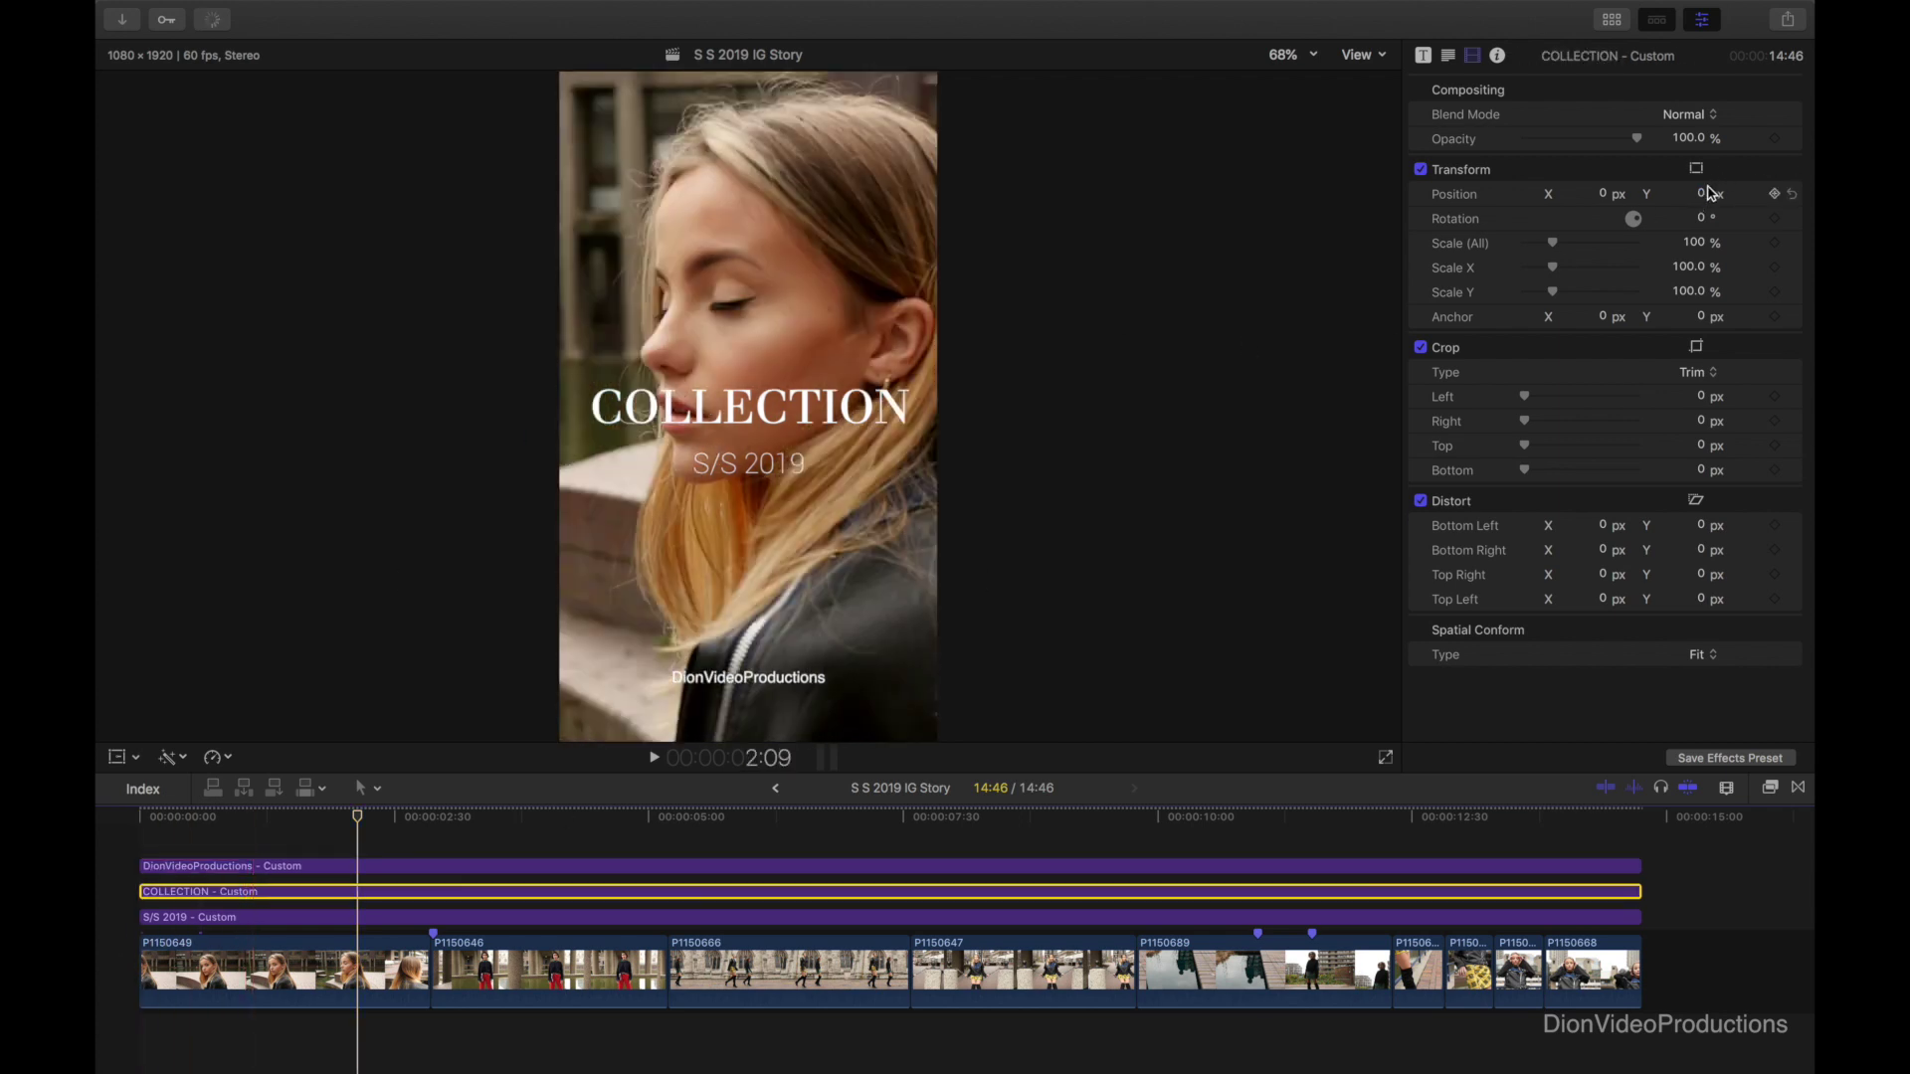
drag(1701, 193, 1701, 193)
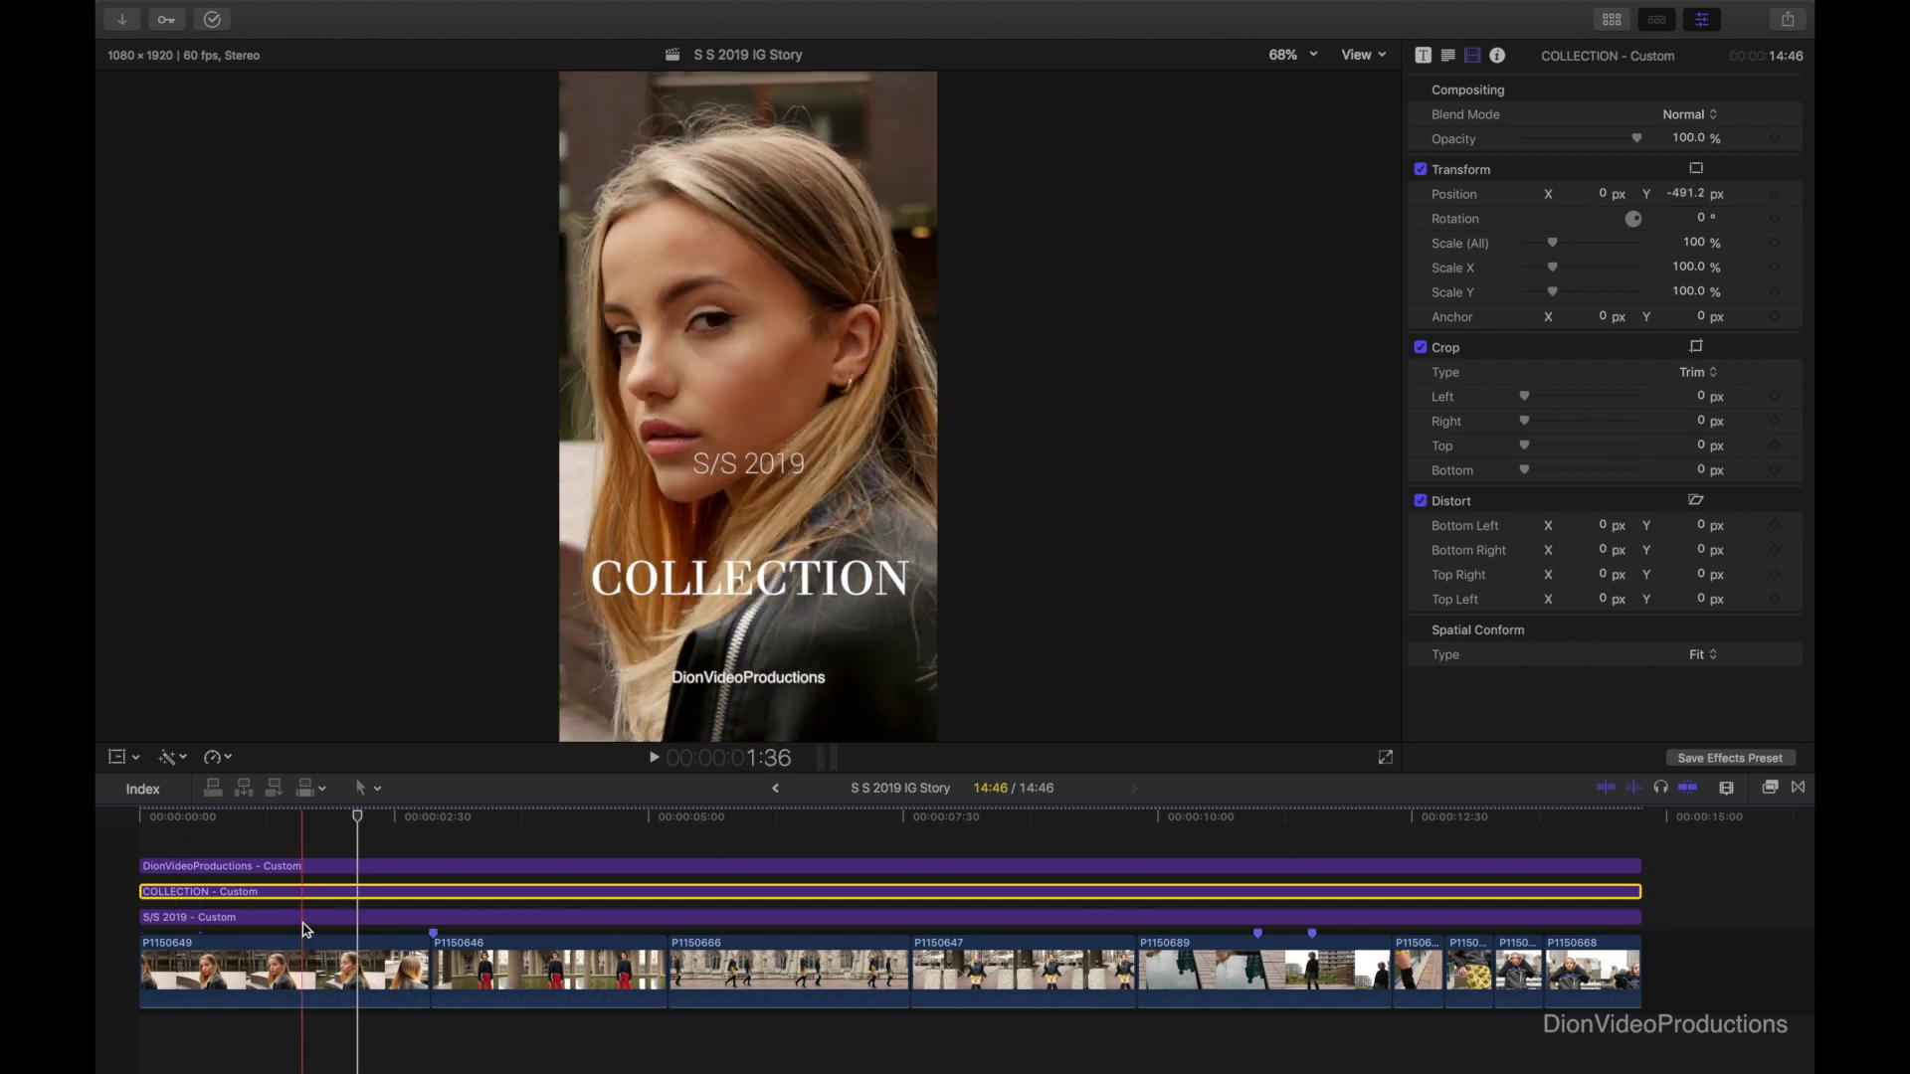
- Lower the S/S 2019 title to a Y position of -448.6 px and set its scale to 90%
click(304, 917)
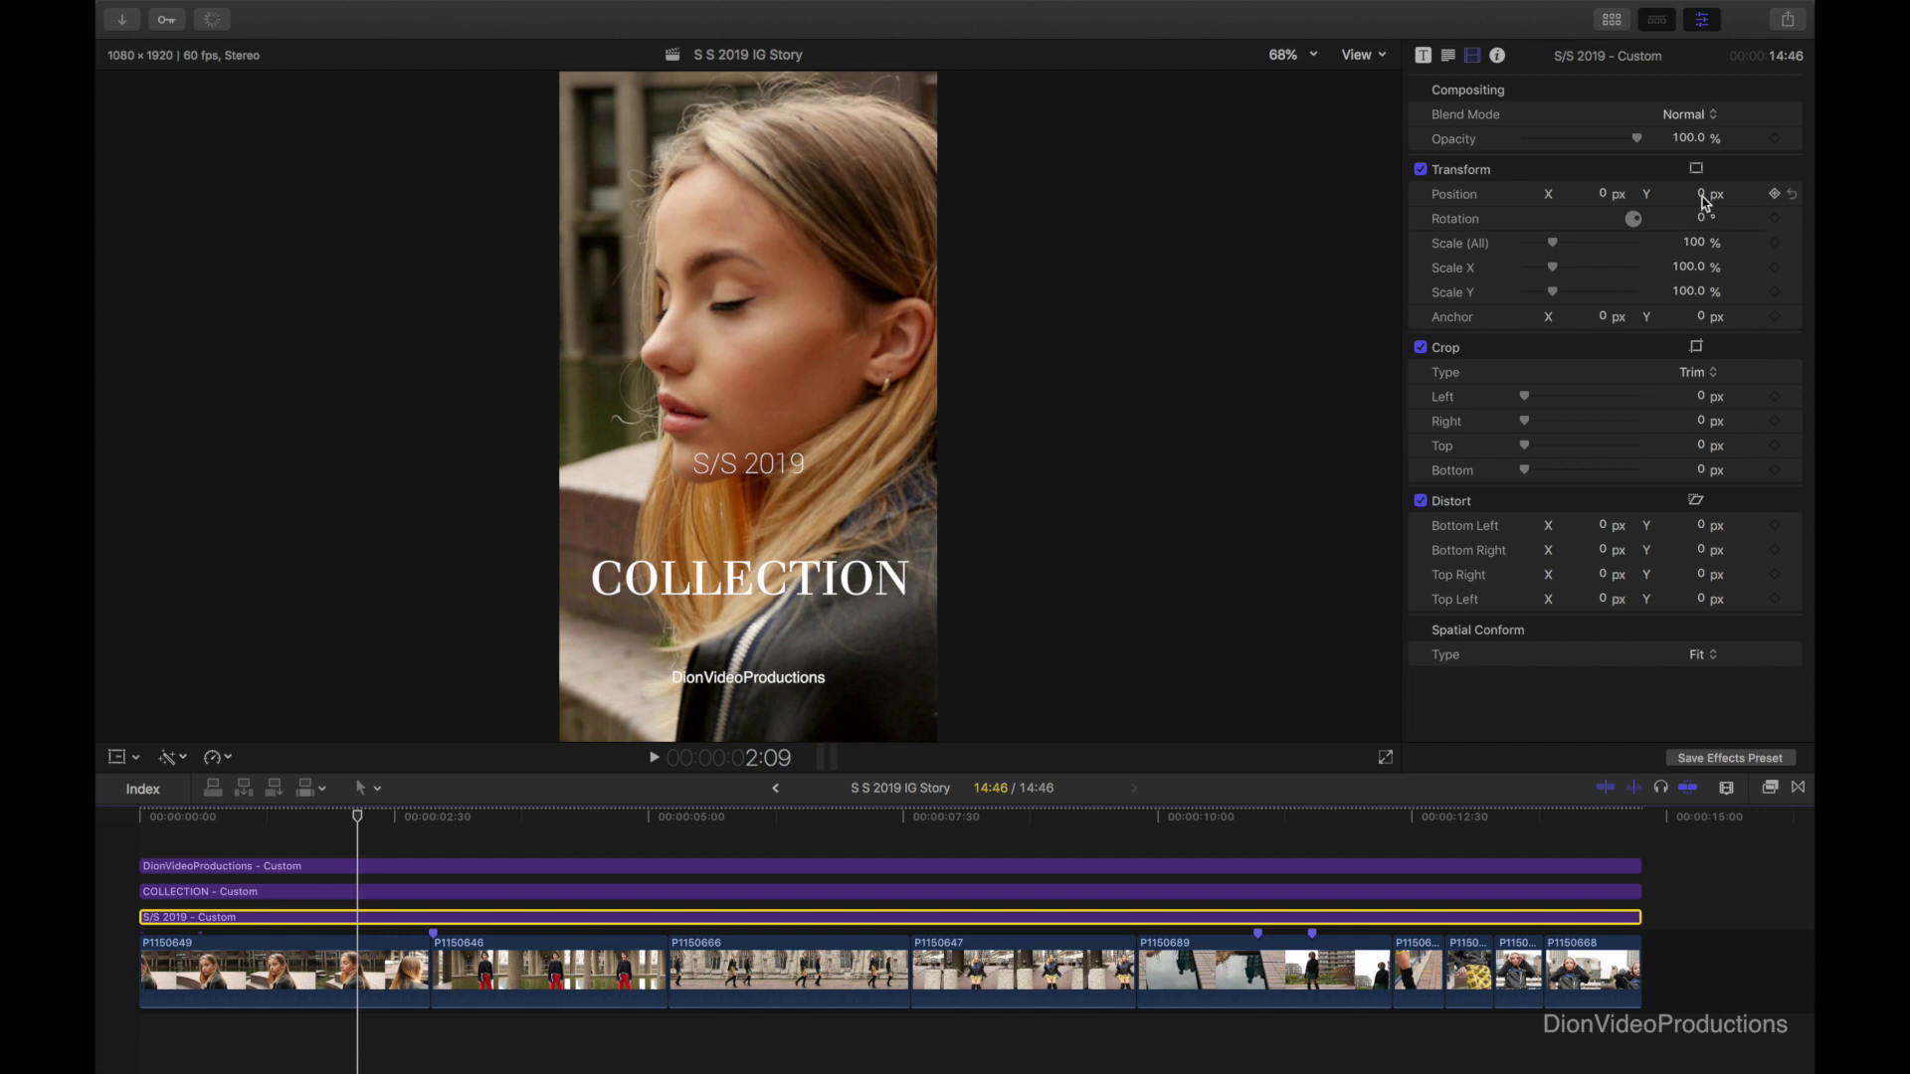
drag(1702, 195, 1701, 195)
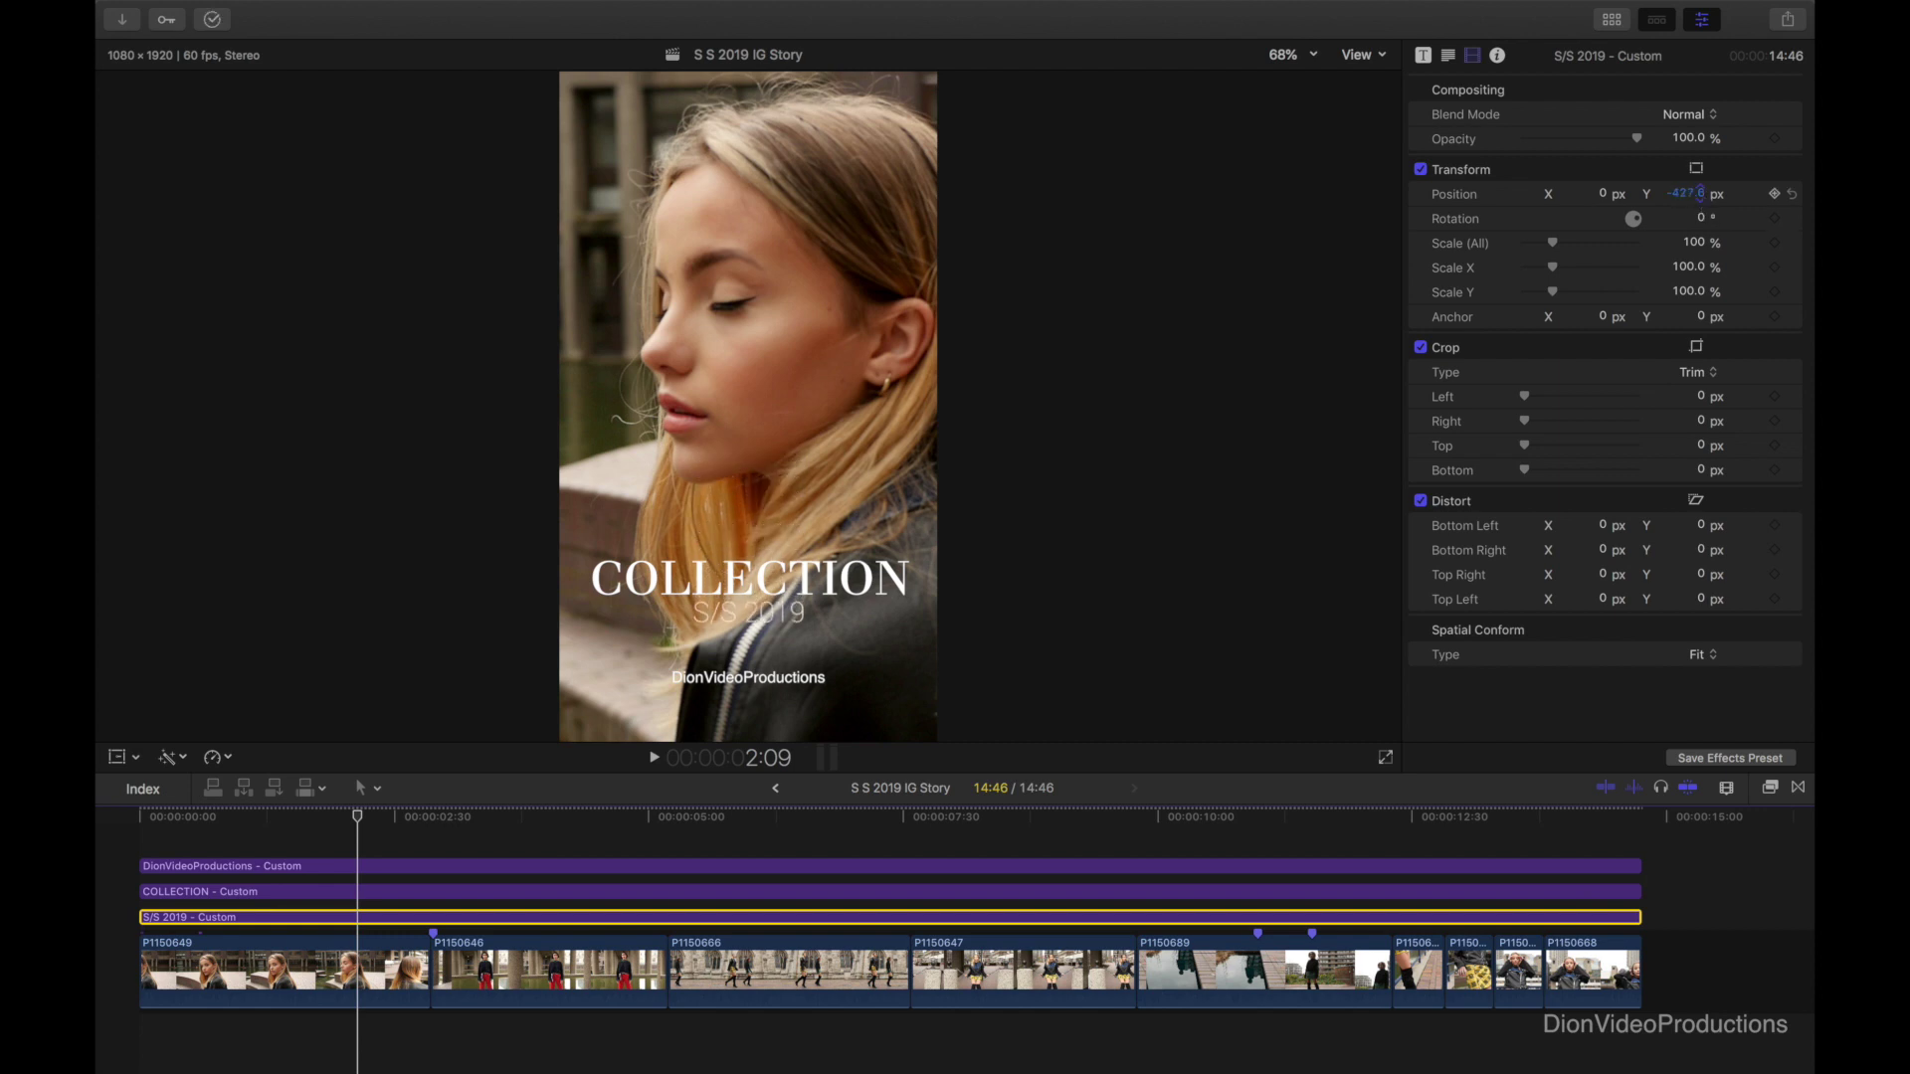
click(1697, 246)
text(90)
key(Return)
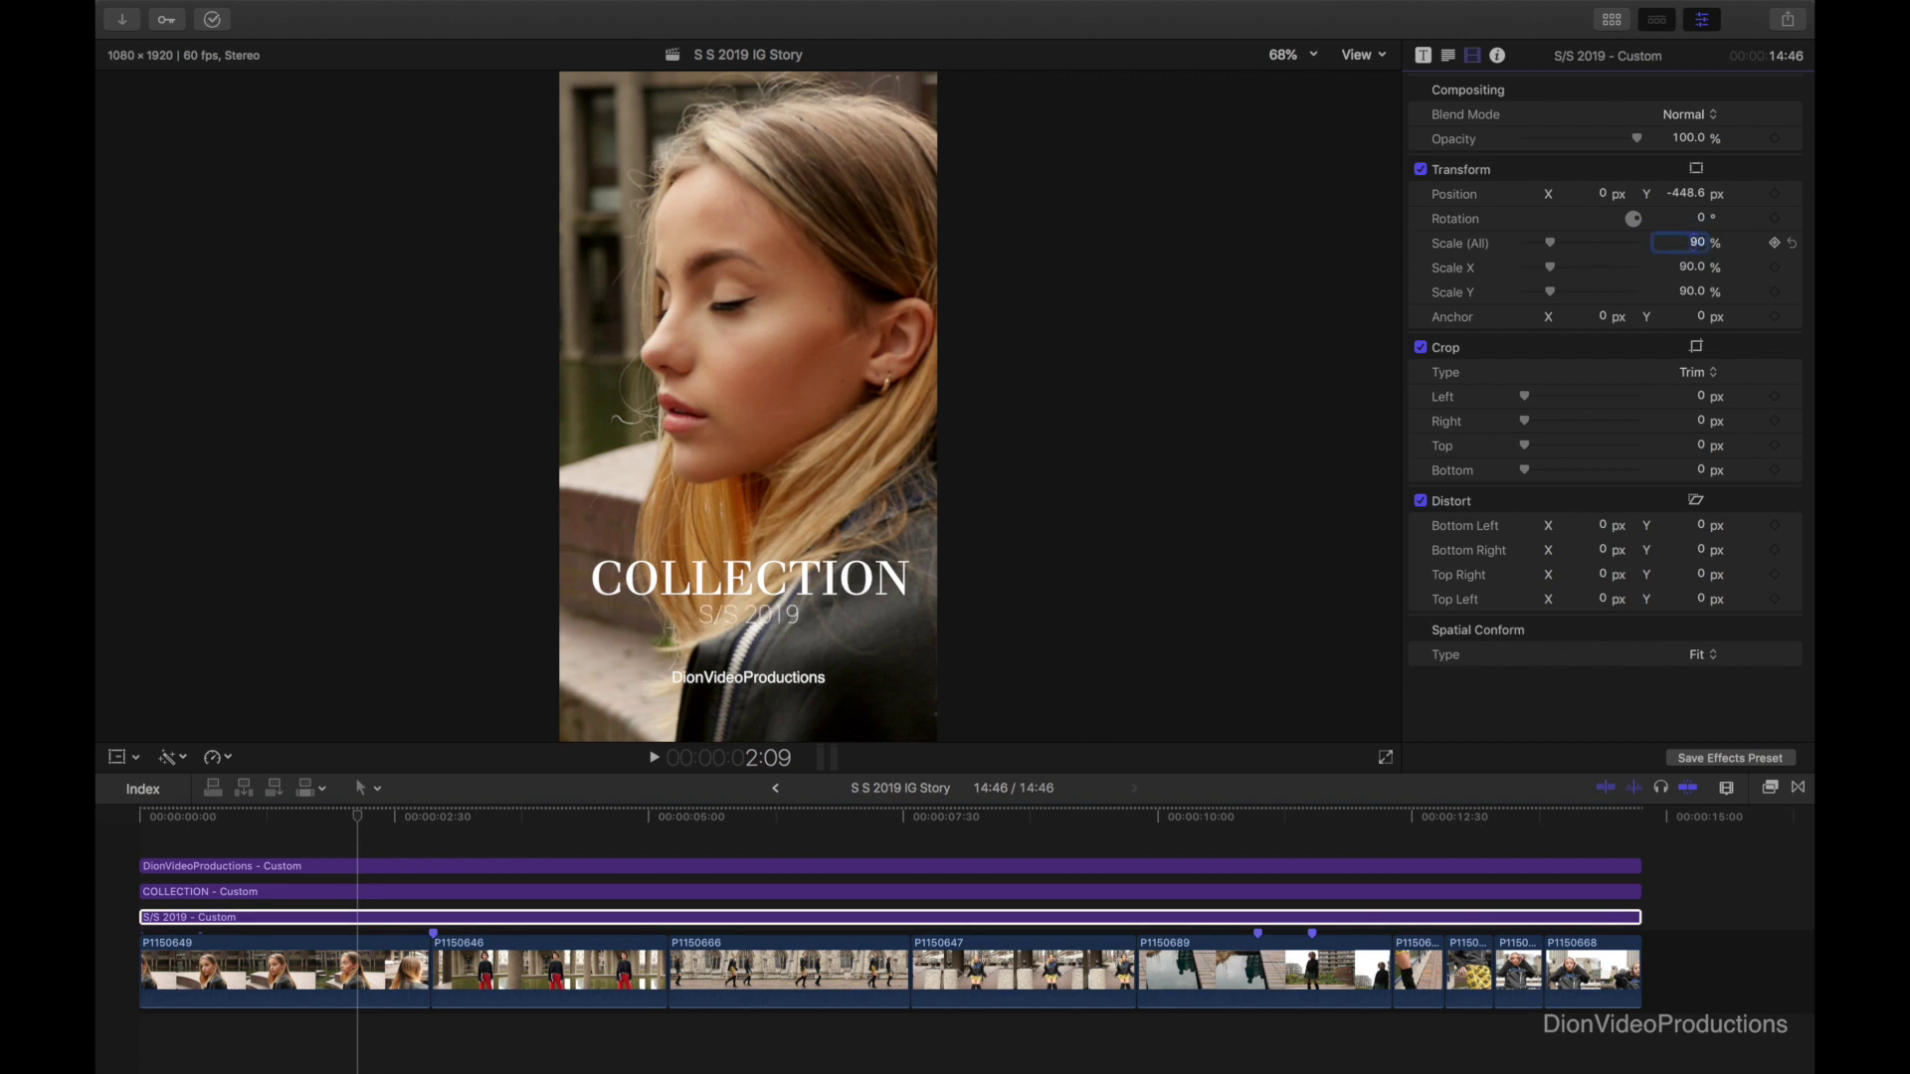
- Set the COLLECTION title's scale to 90% and check the title layout over the first clip
click(527, 891)
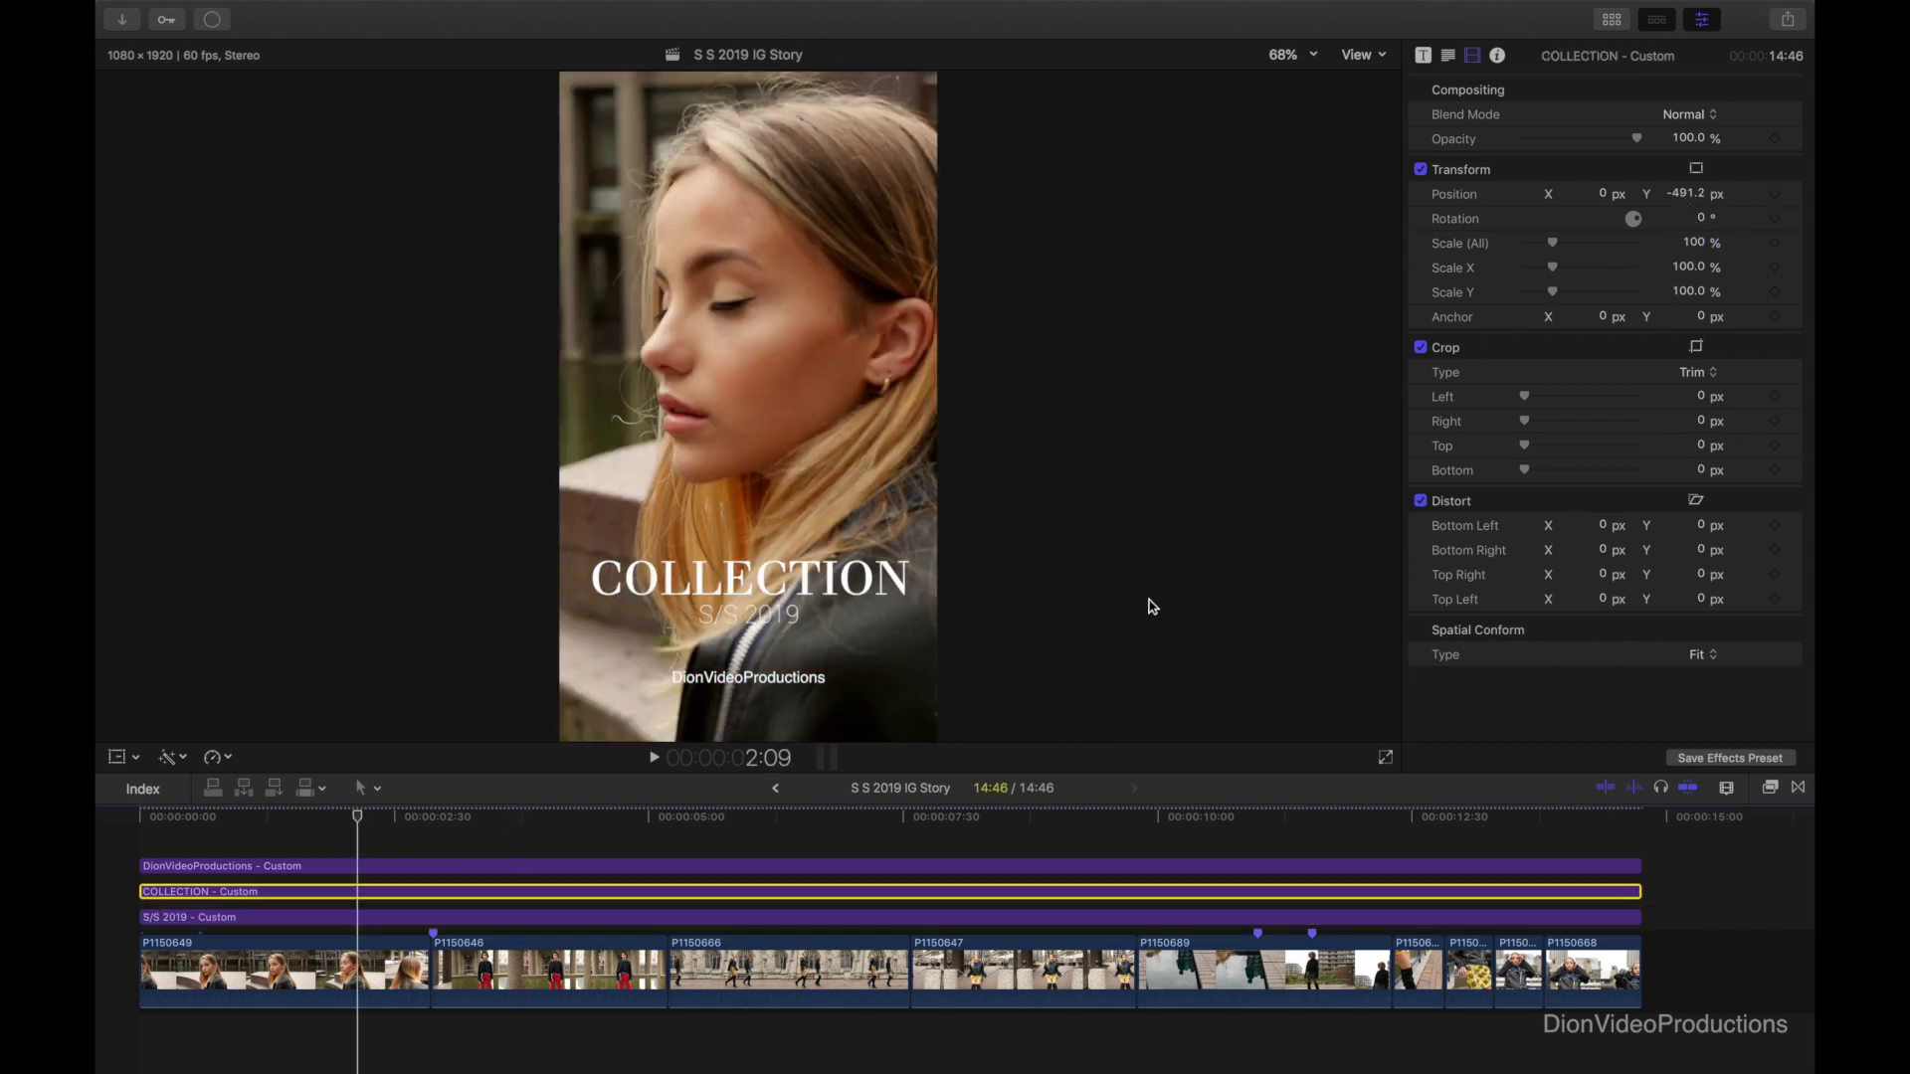
click(1695, 244)
text(90)
key(Return)
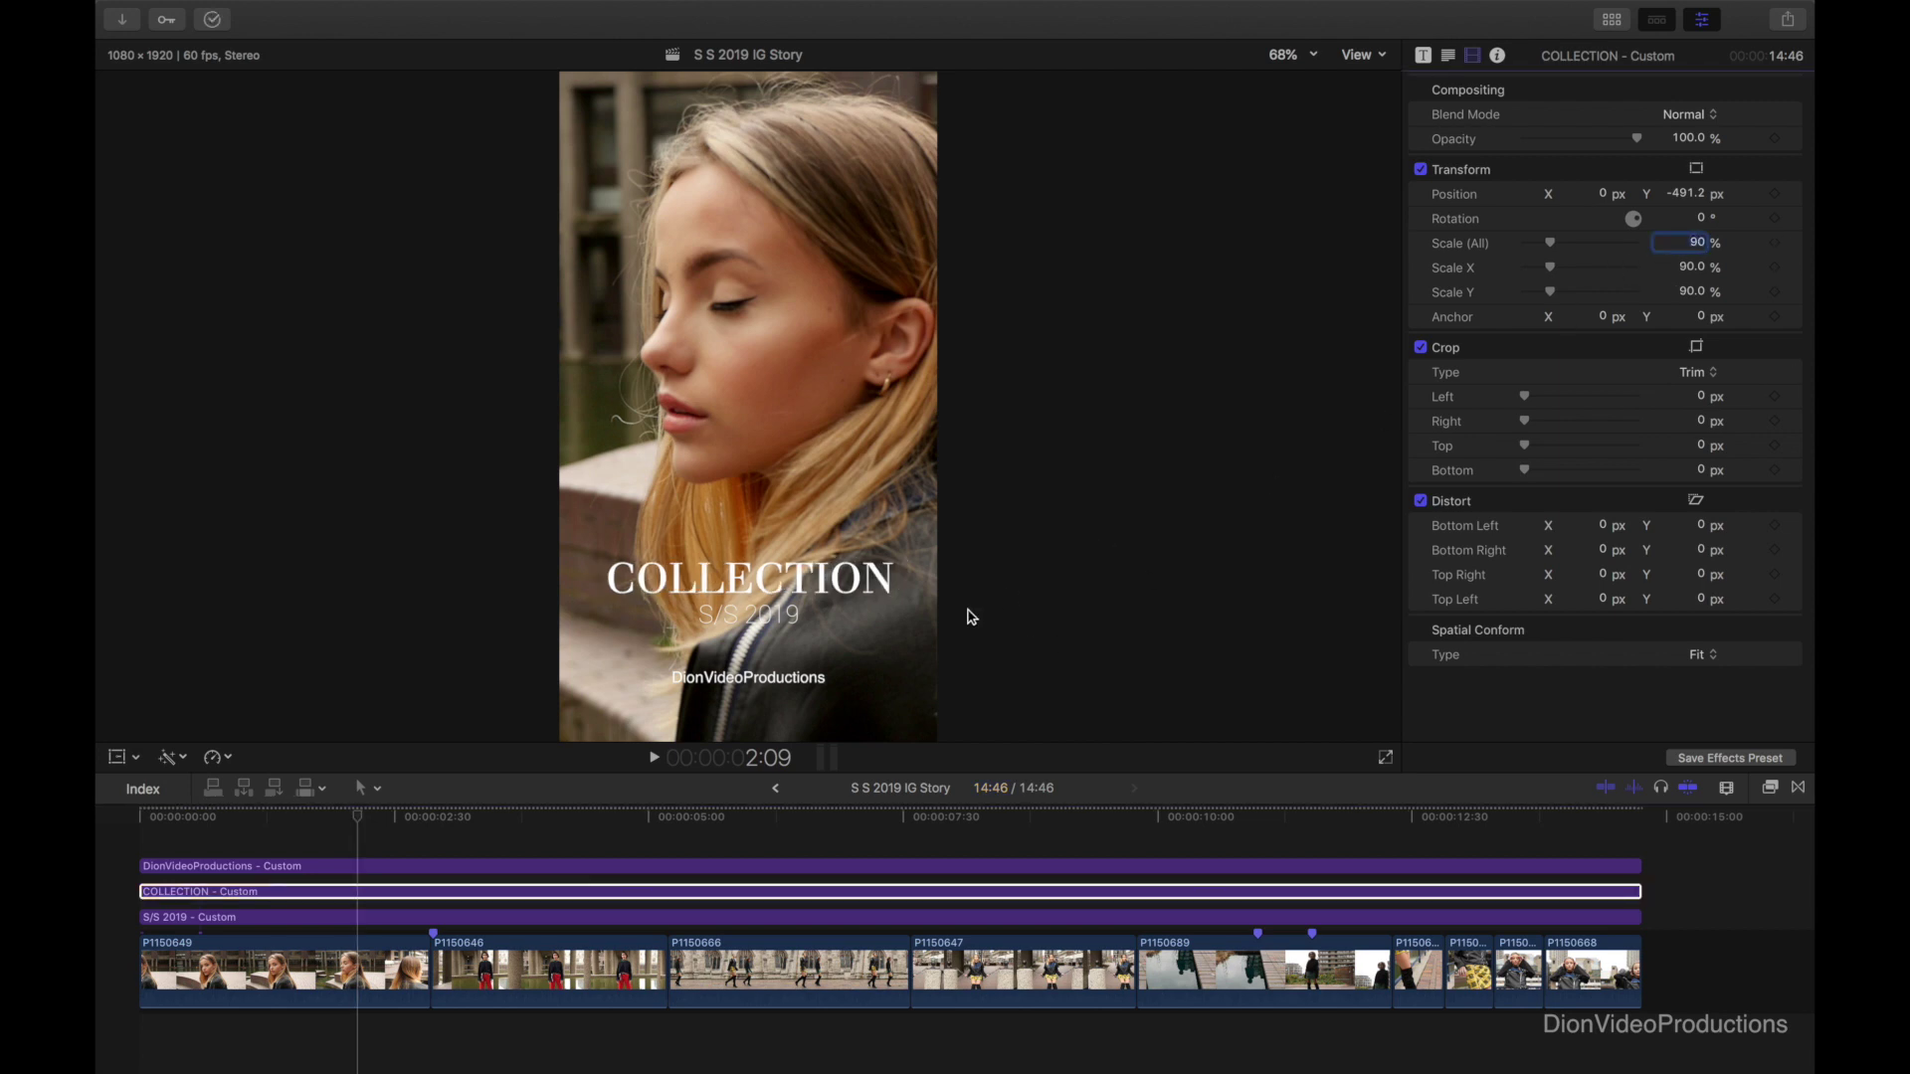
click(257, 828)
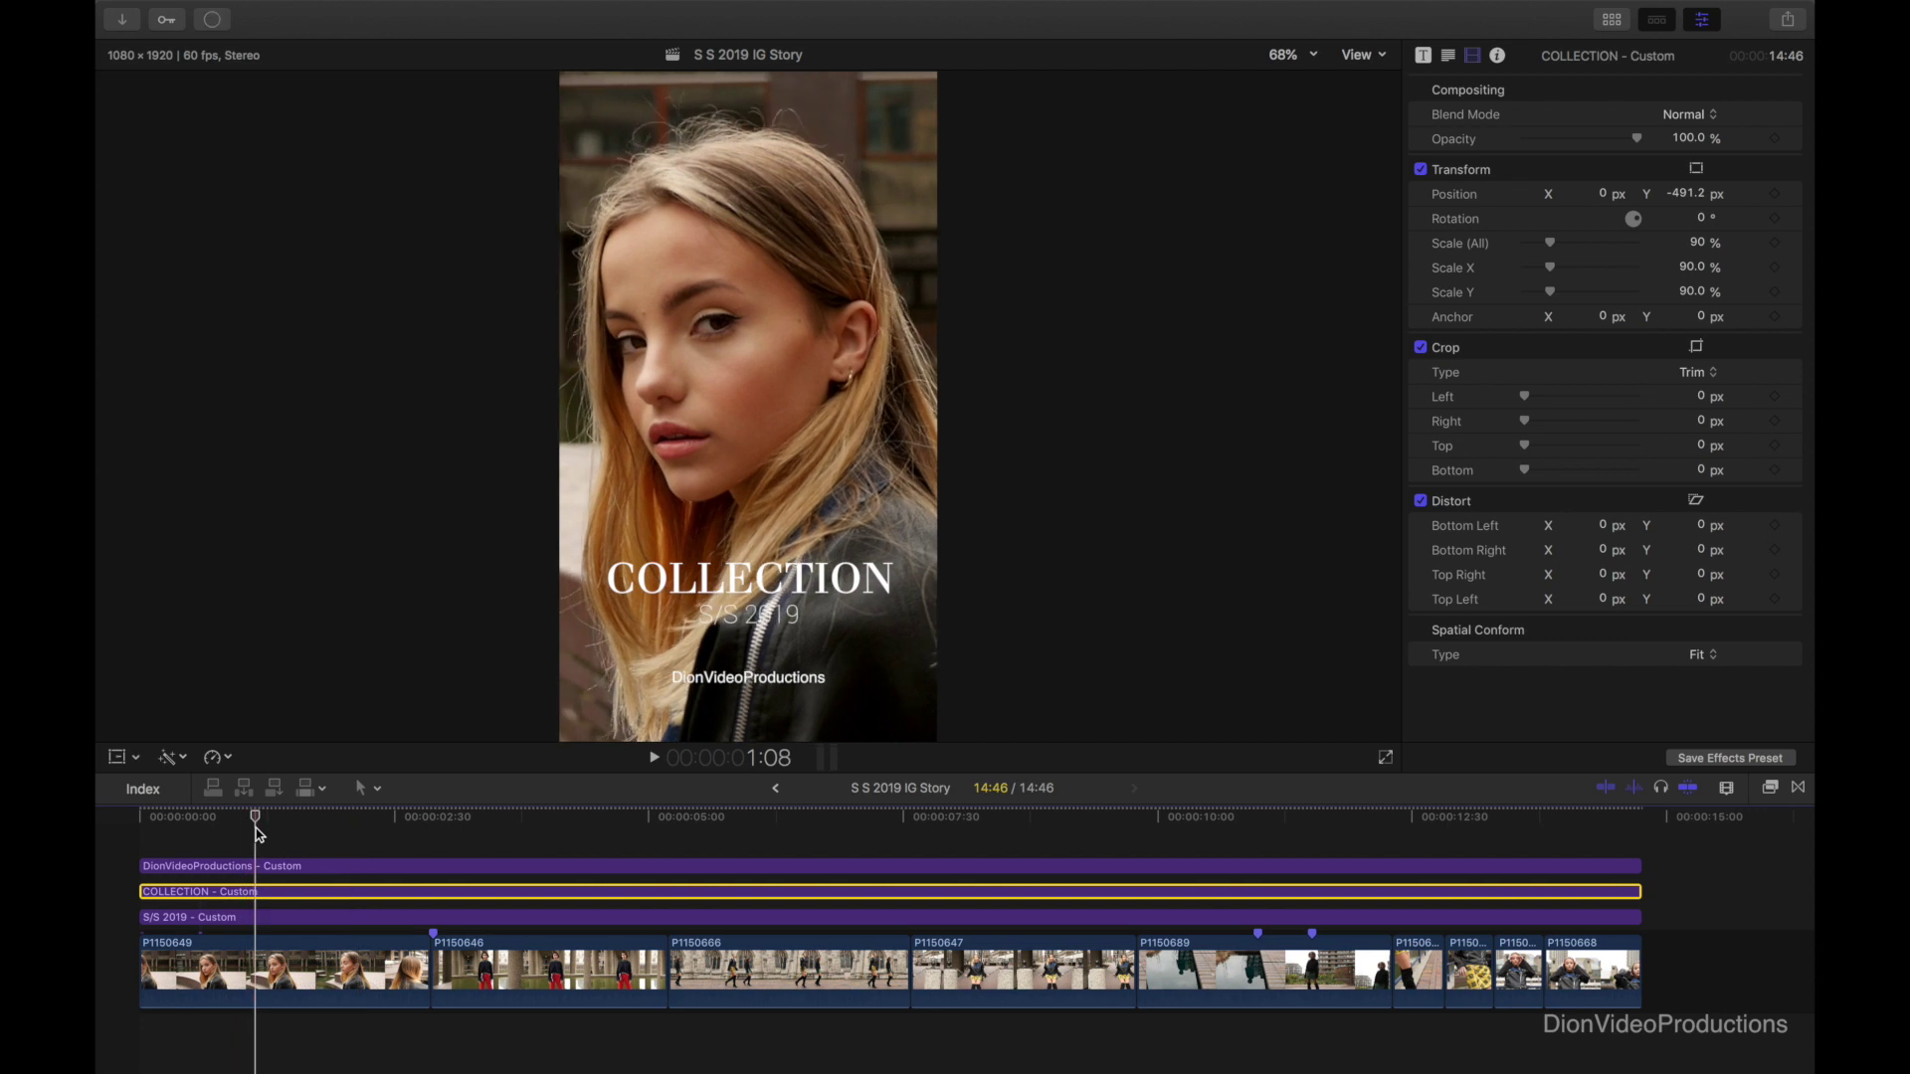
- Play back the finished story from the start of the timeline to review the clips and titles
click(165, 831)
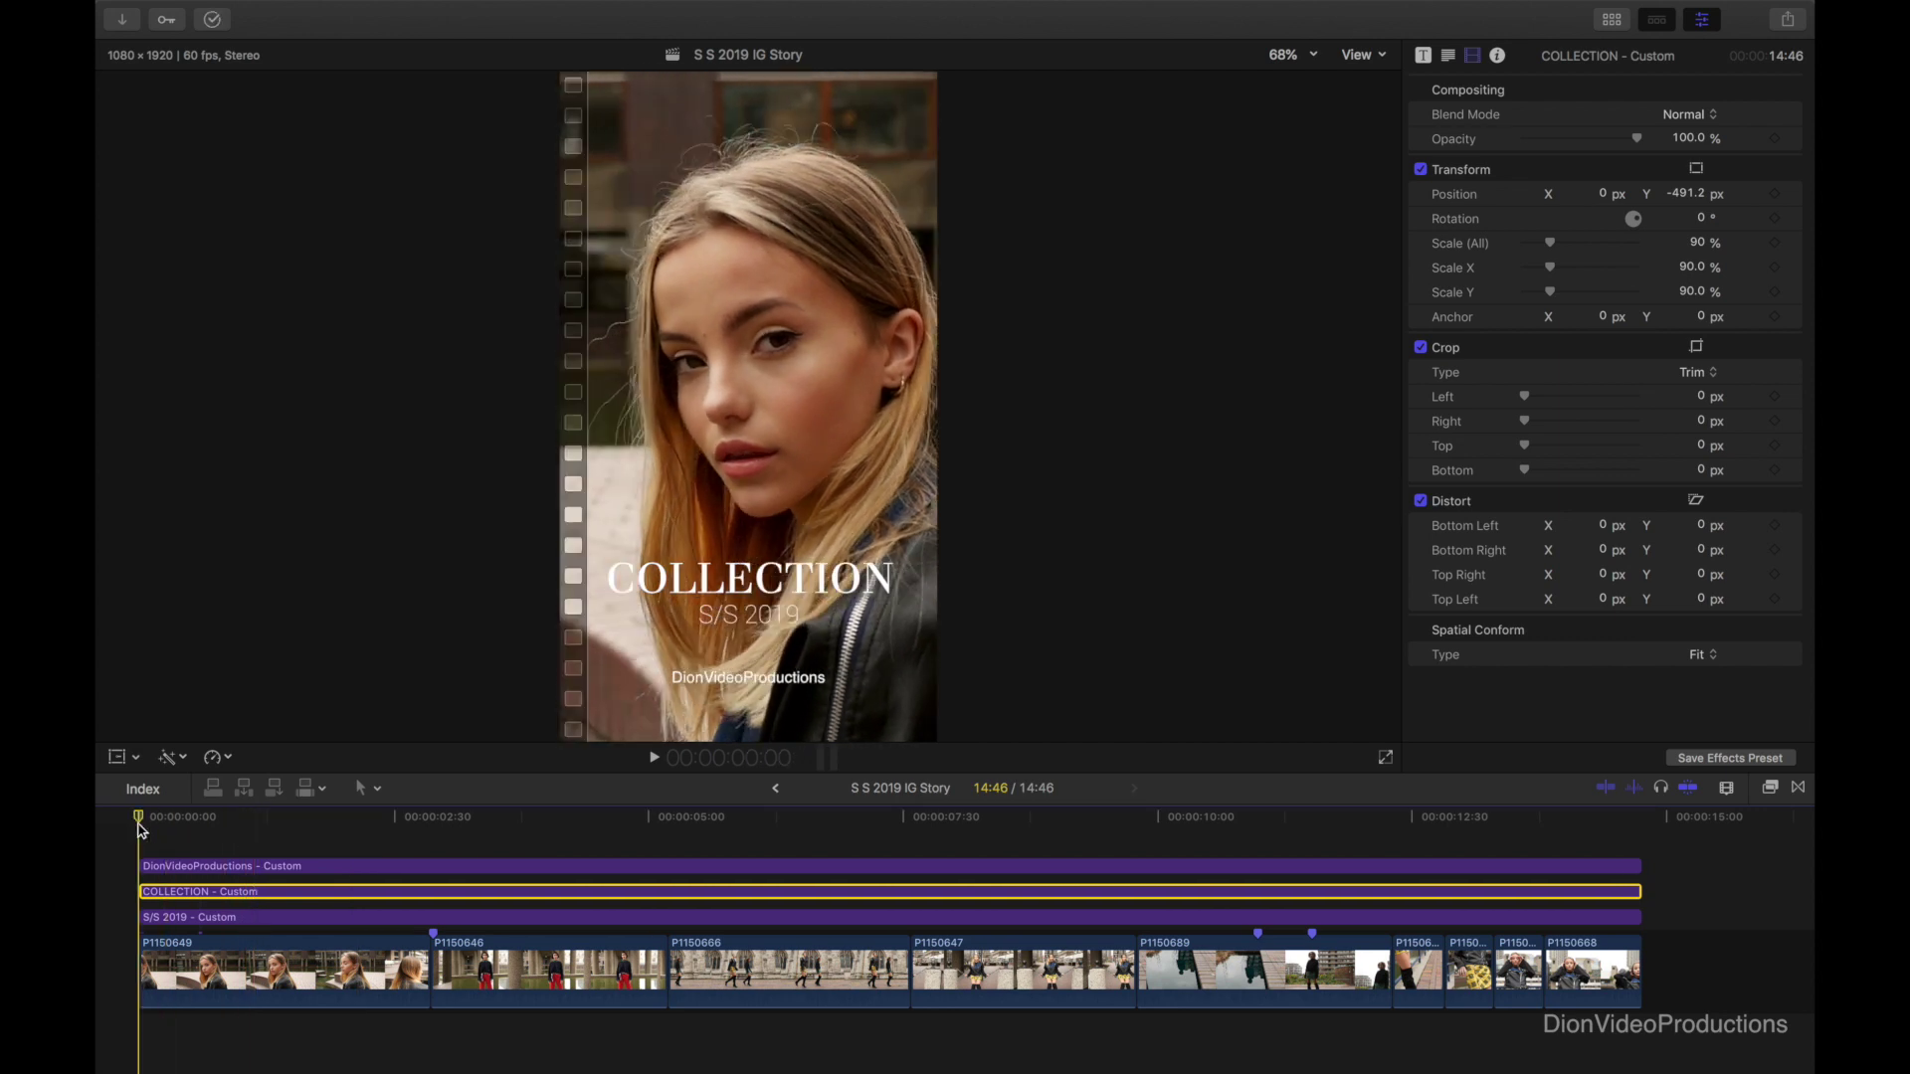
click(156, 846)
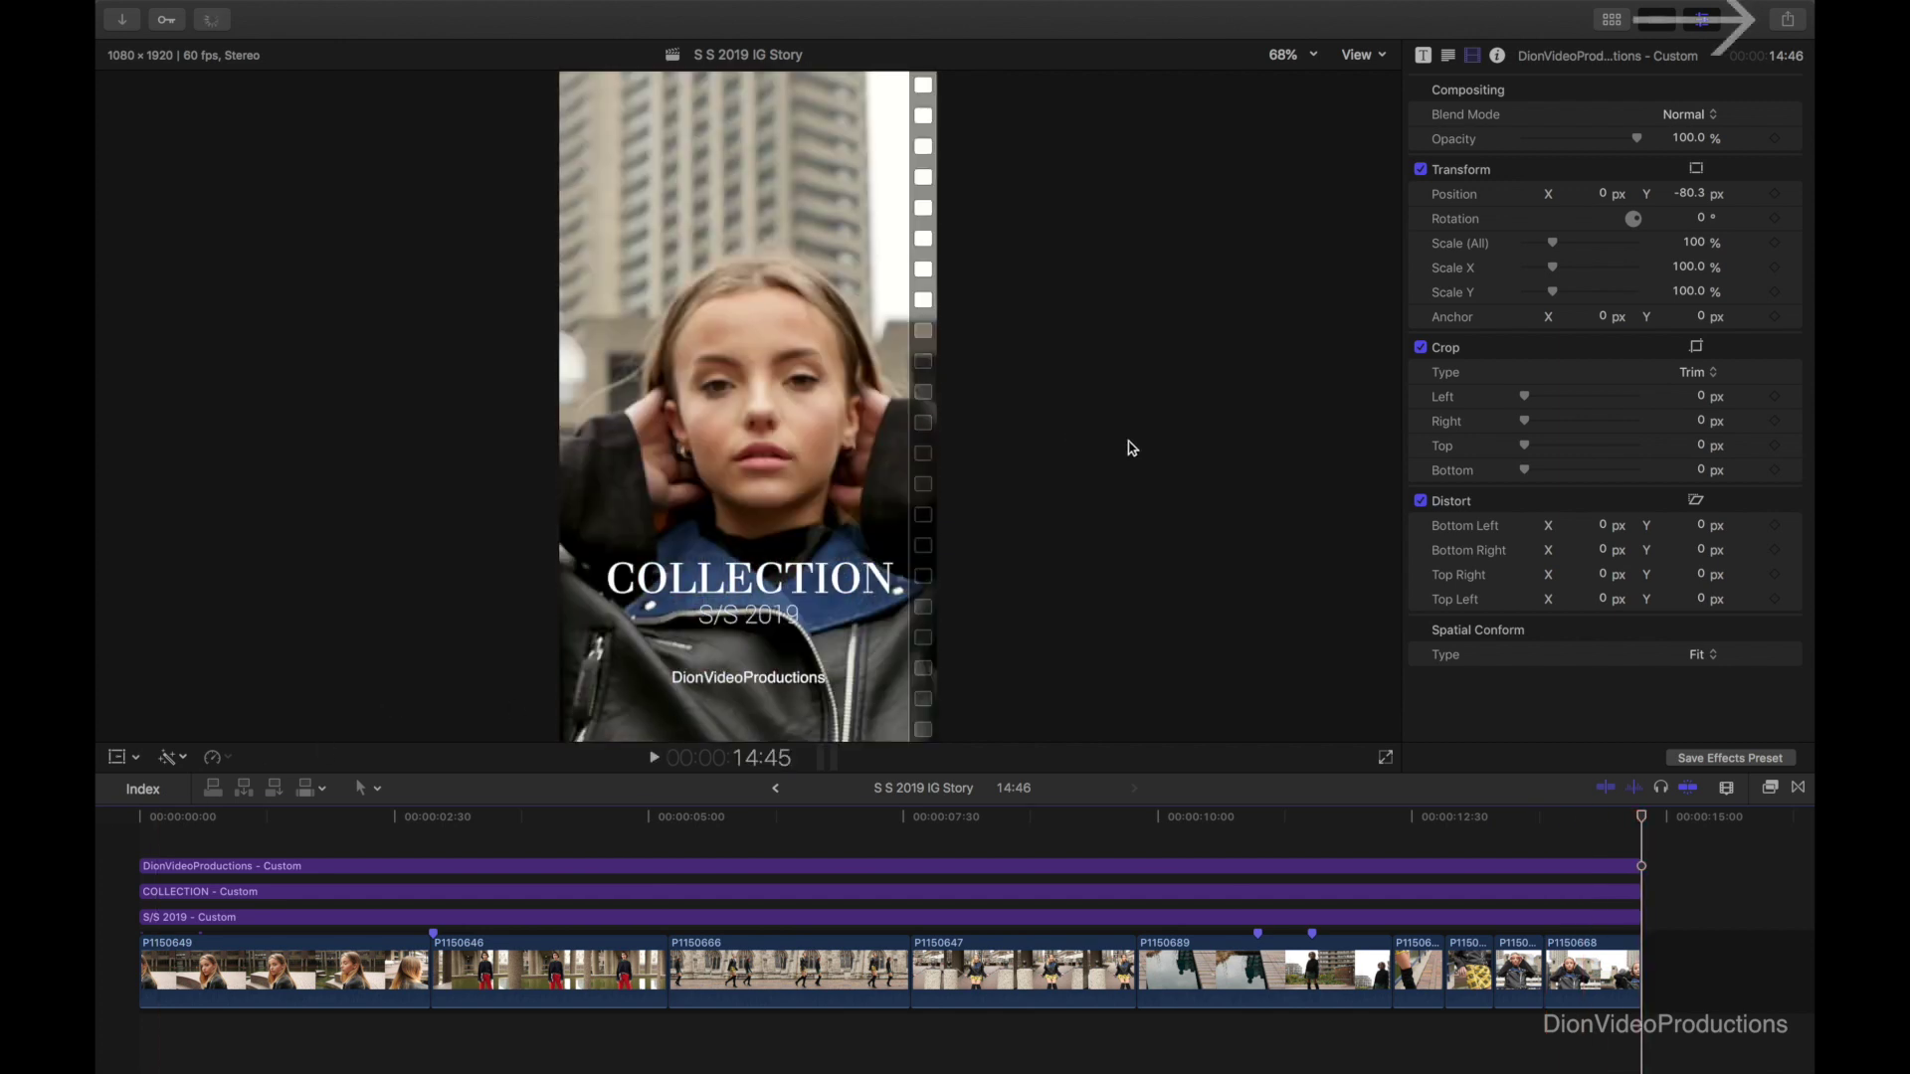
- Export the project as a Master File named S S 2019 IG Story and save it to the Desktop
click(1787, 20)
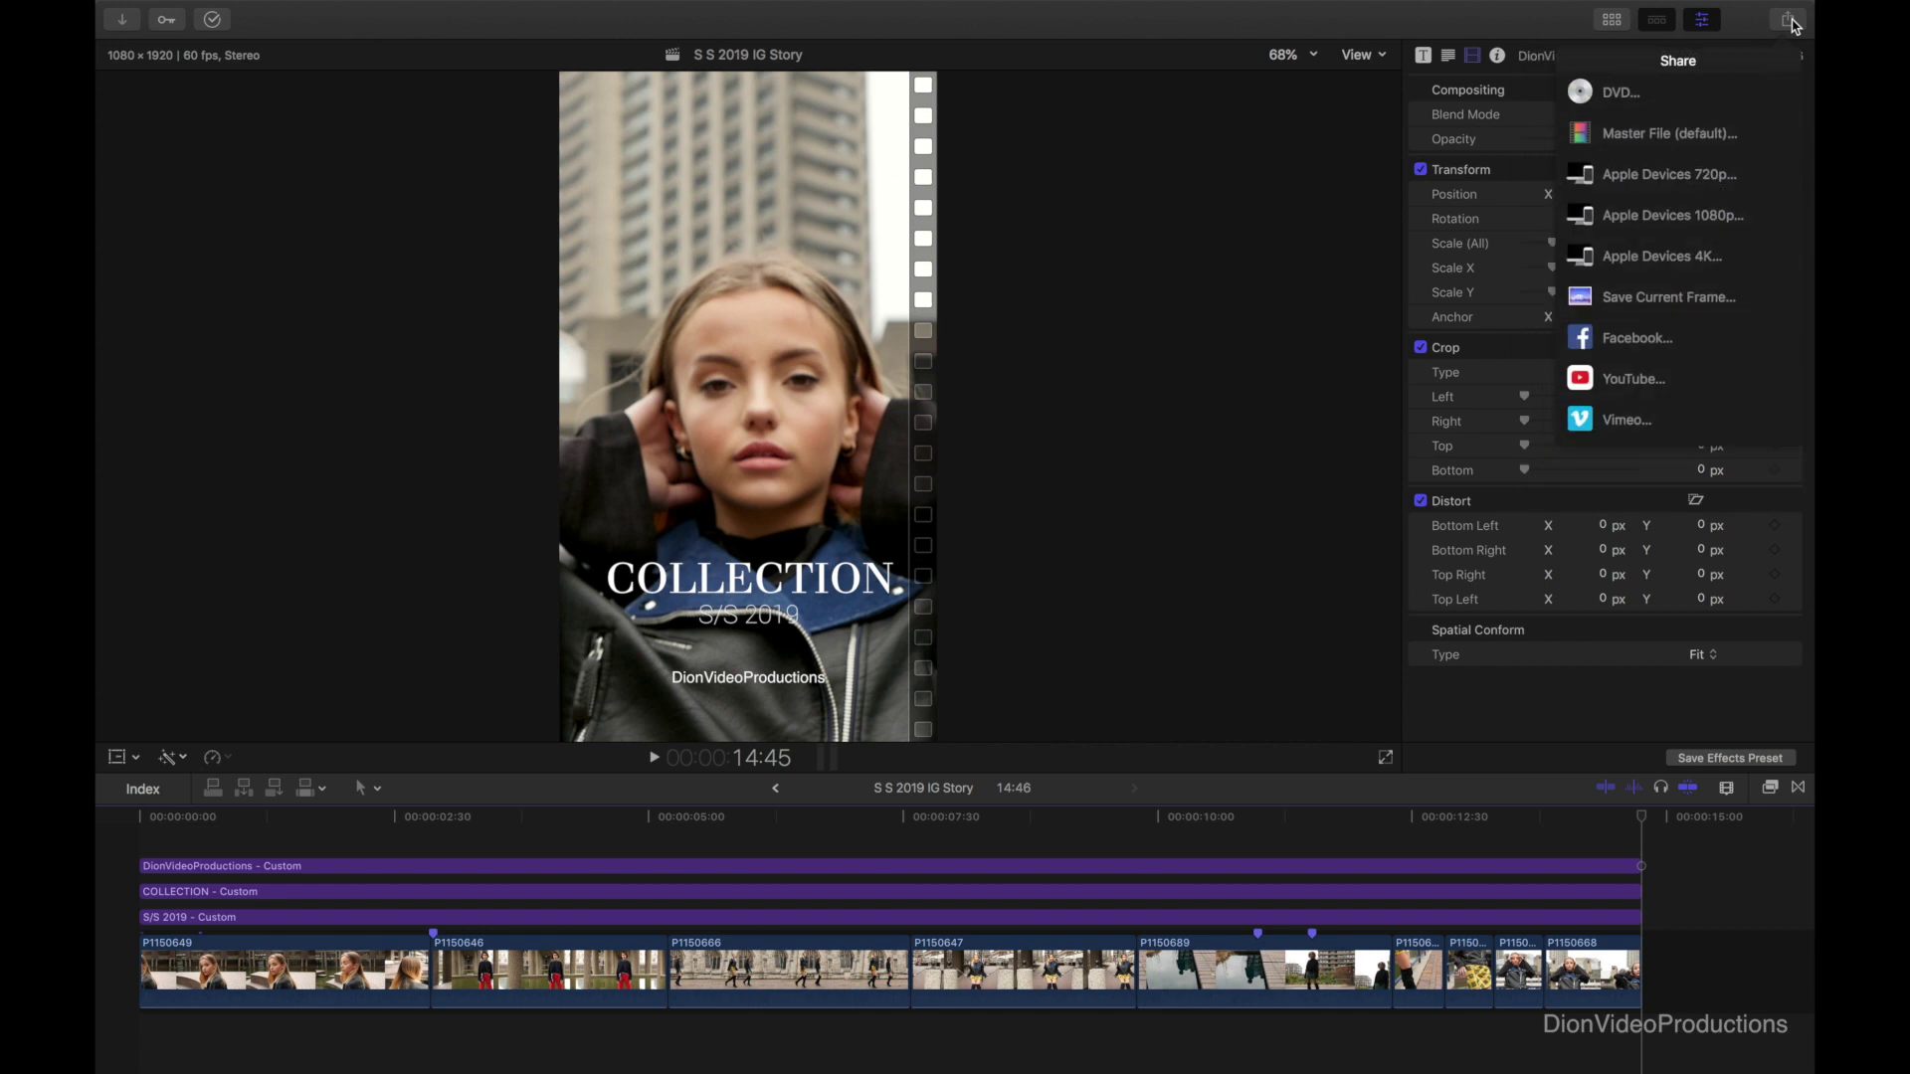
click(1661, 139)
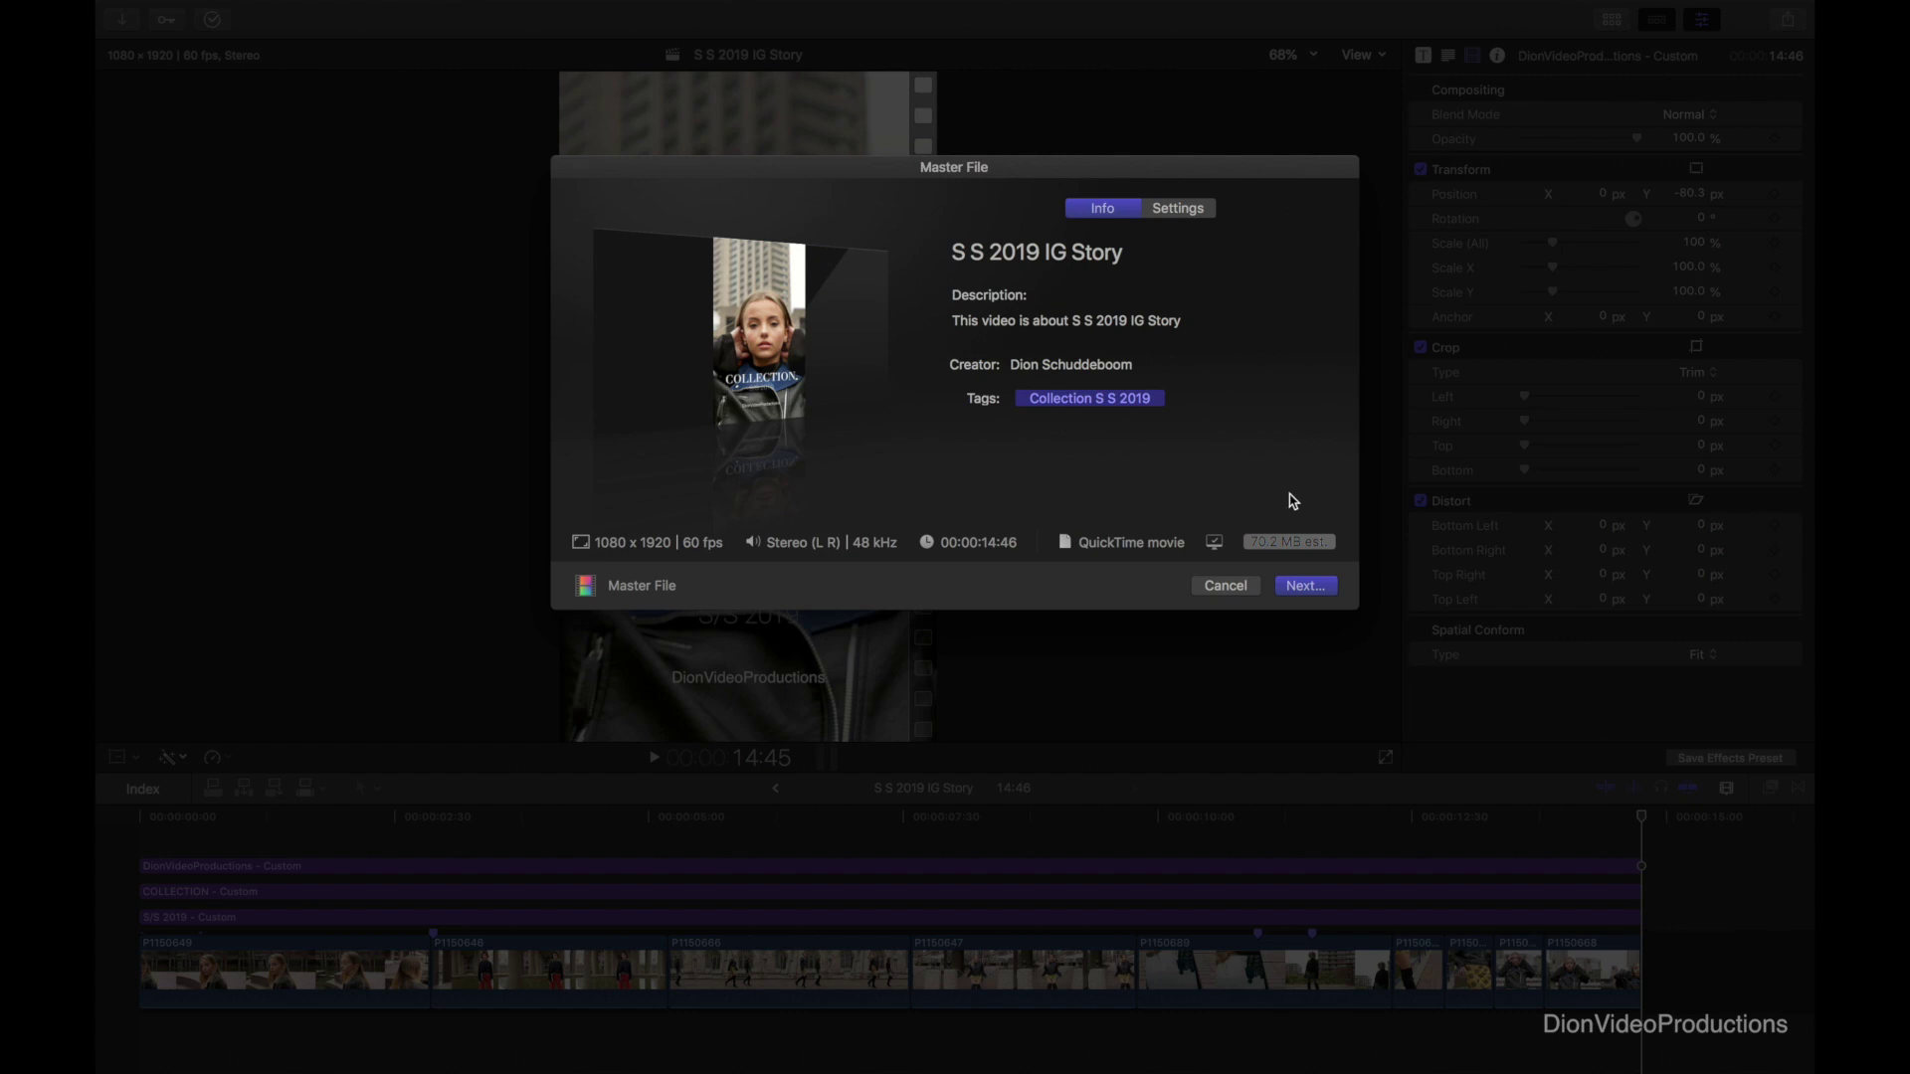
click(1306, 586)
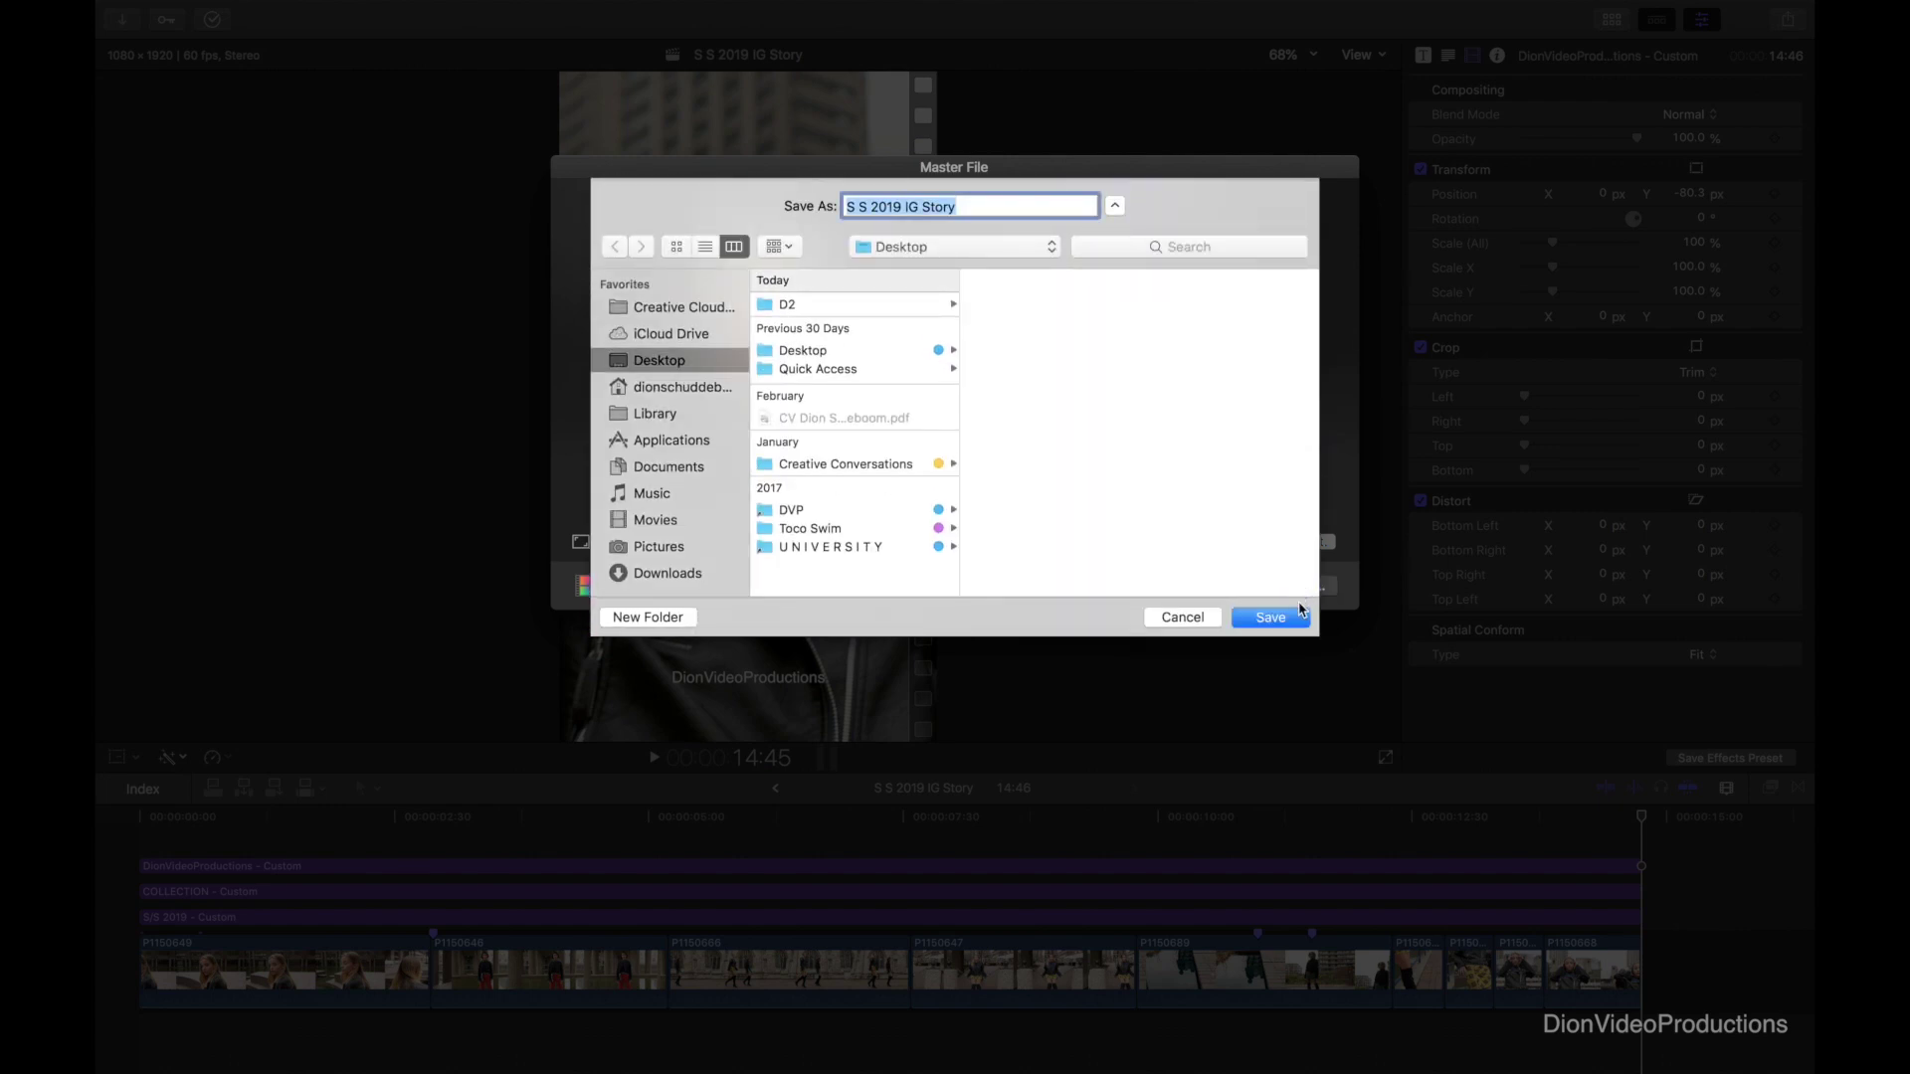
key(Return)
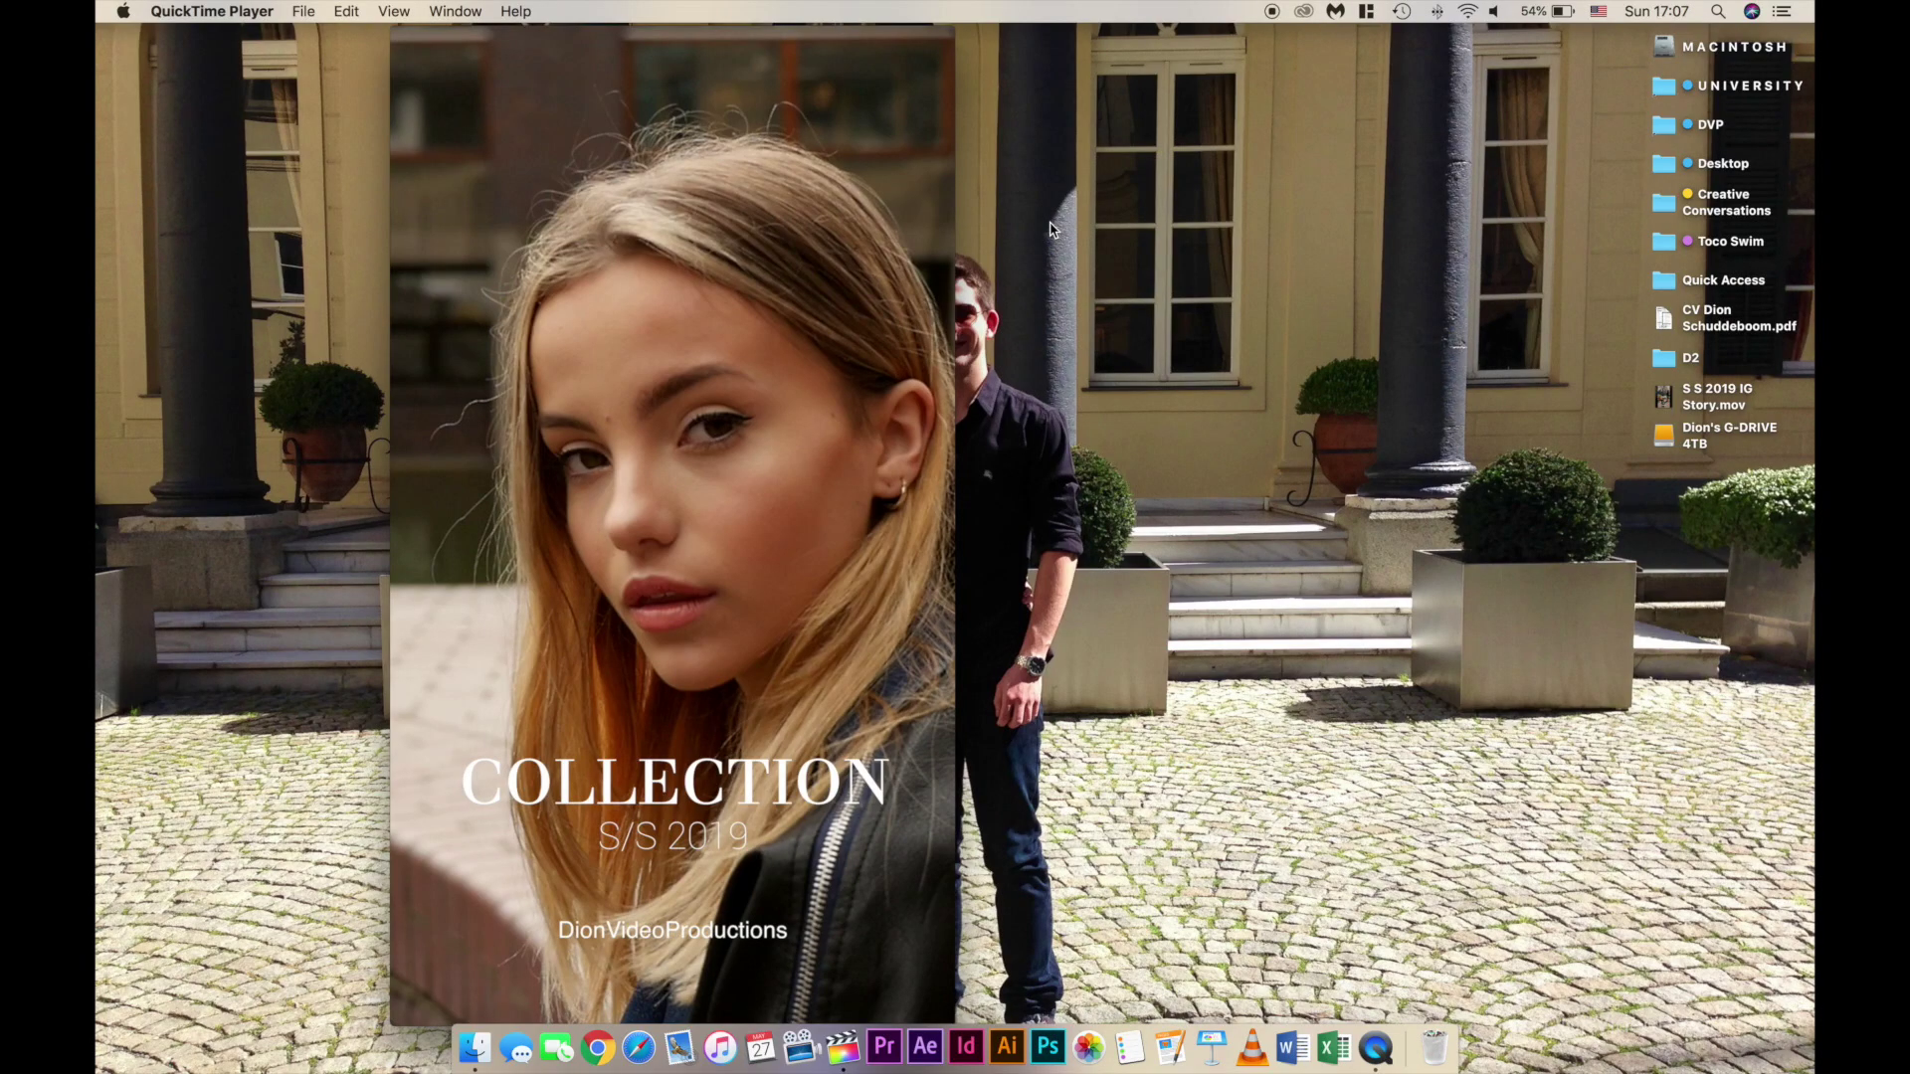
- Send the exported S S 2019 IG Story.mov to the iPhone over AirDrop and play it on the phone
mouse_move(744, 518)
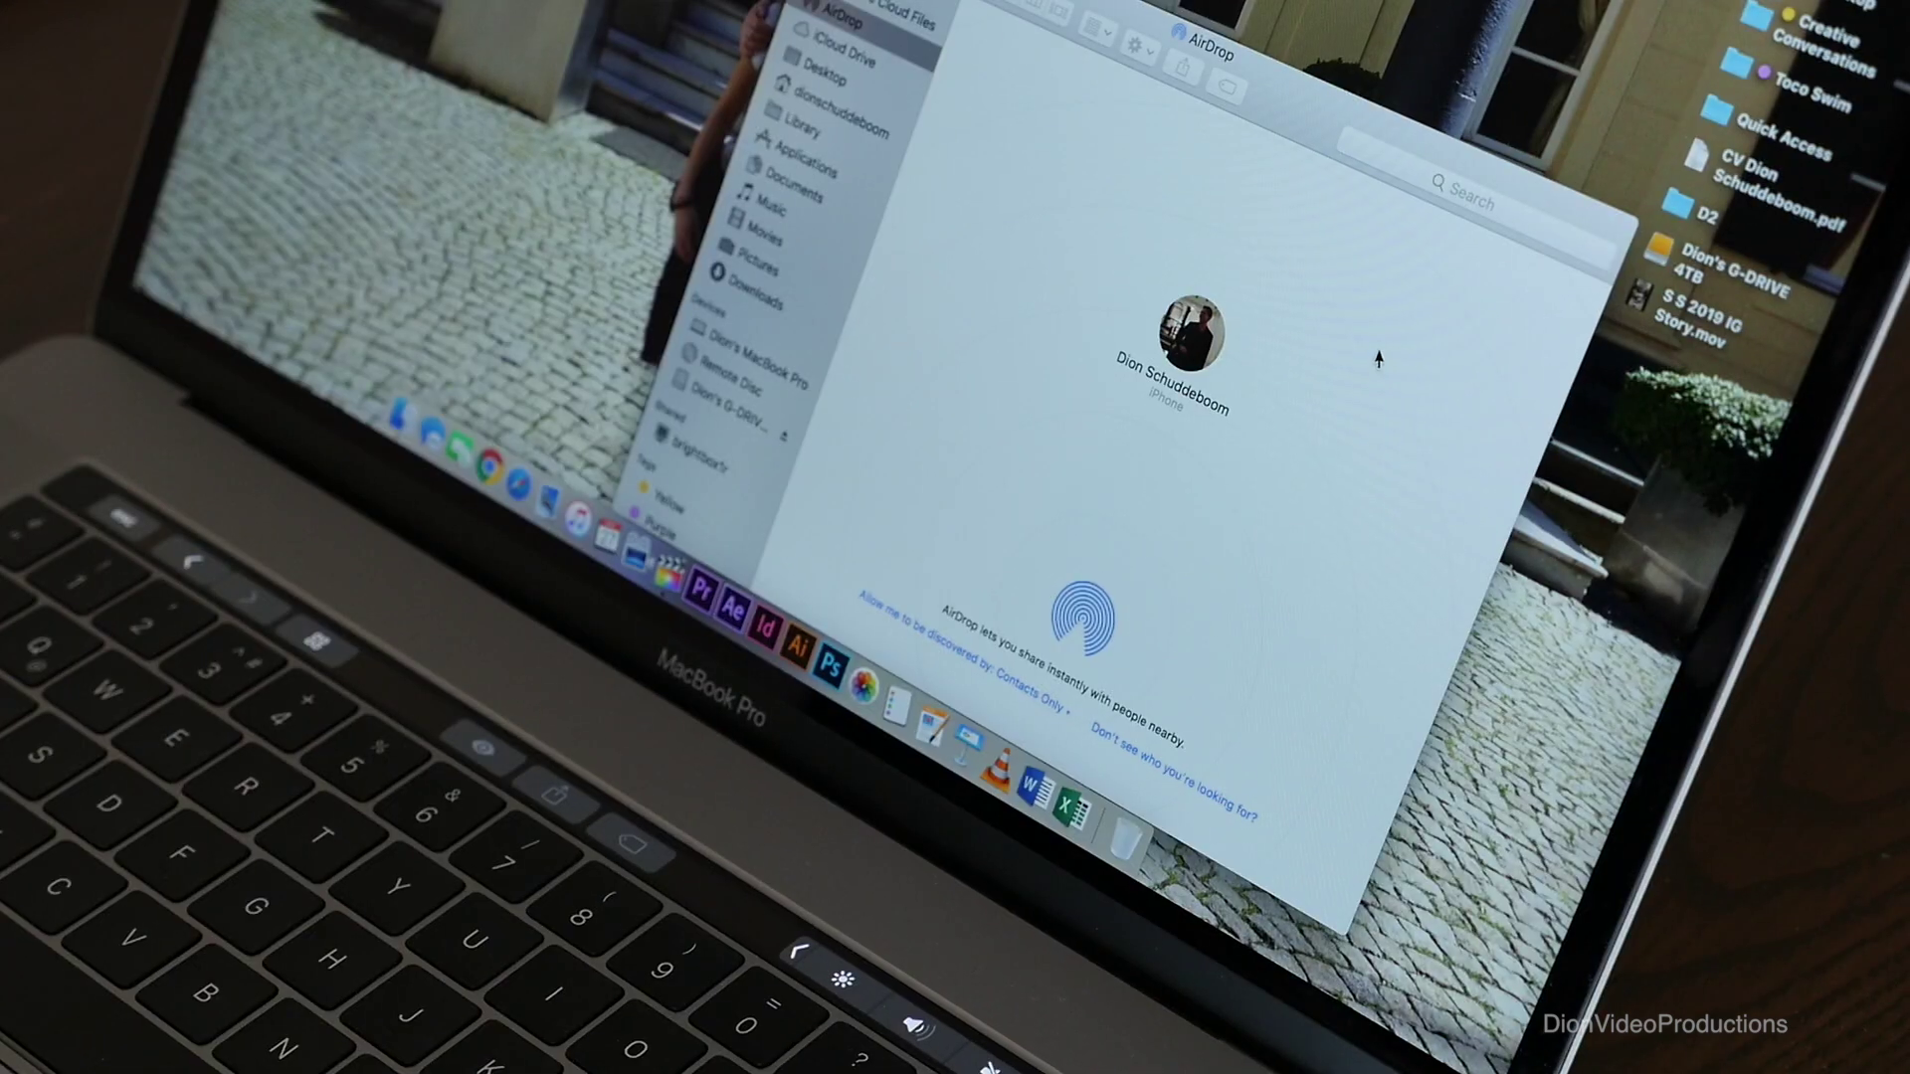
click(1670, 324)
drag(1670, 324, 1184, 350)
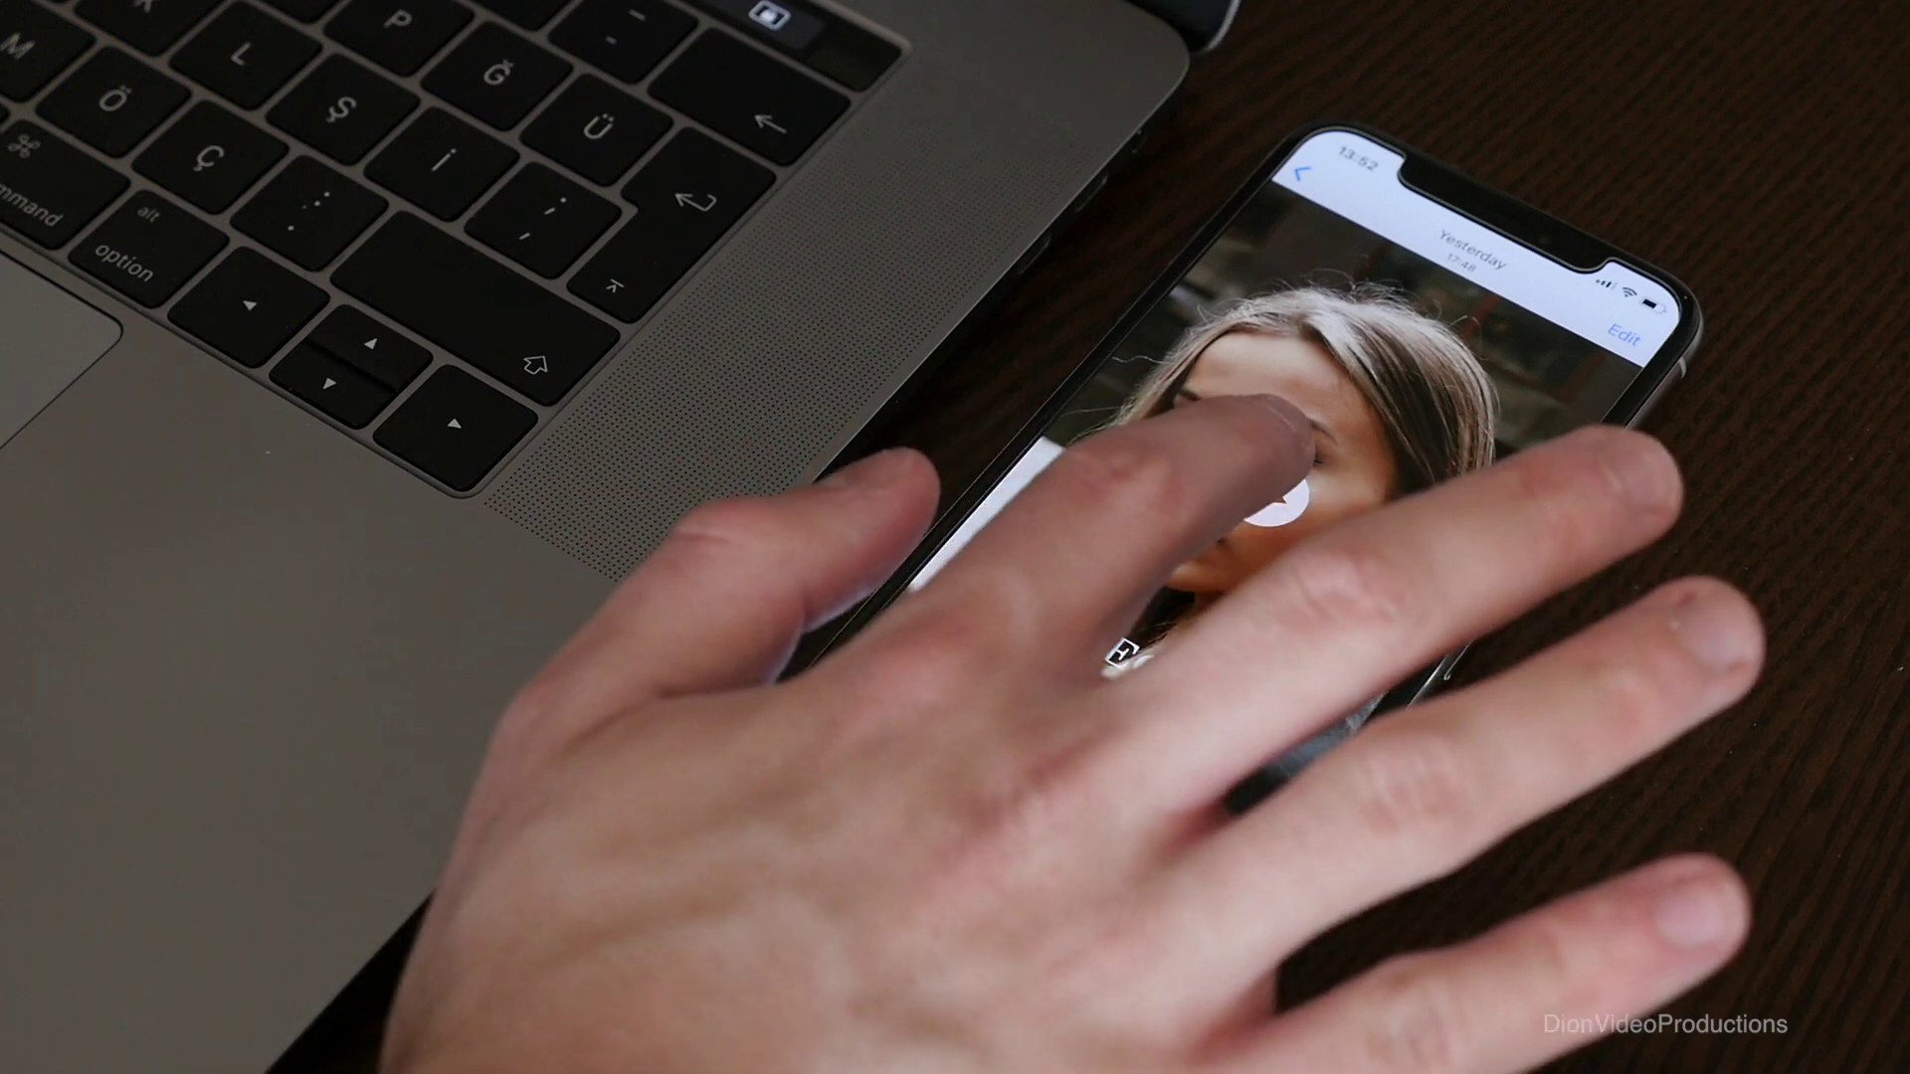
click(1265, 490)
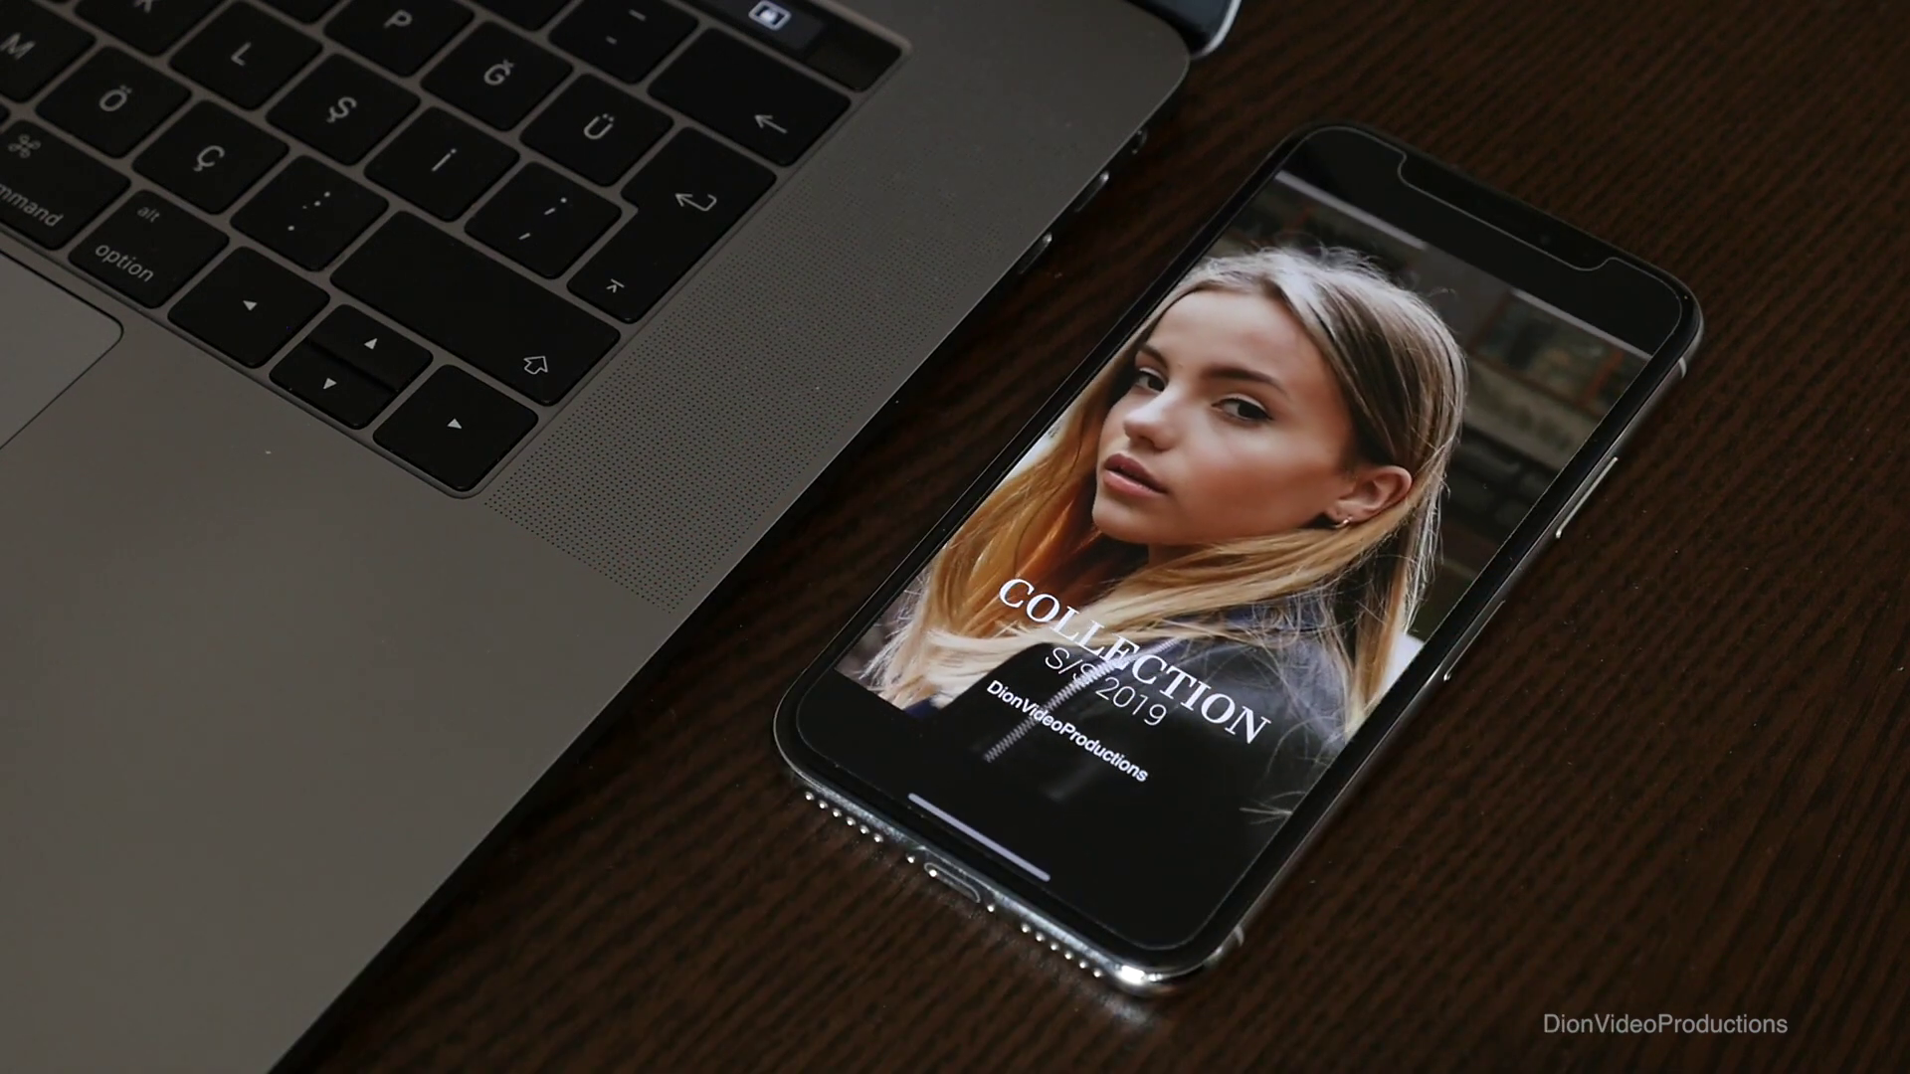